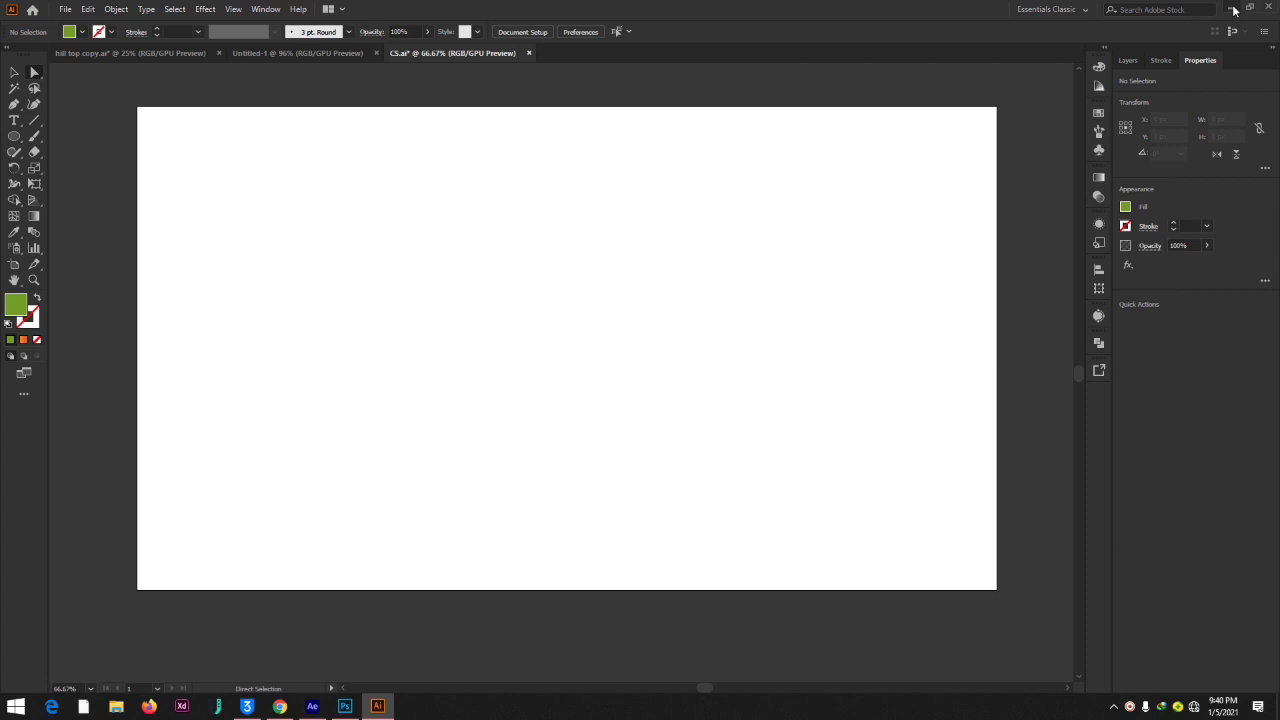
- Examine the reference logo image 20200923_000402_1.png stored on the desktop
click(1234, 10)
click(133, 27)
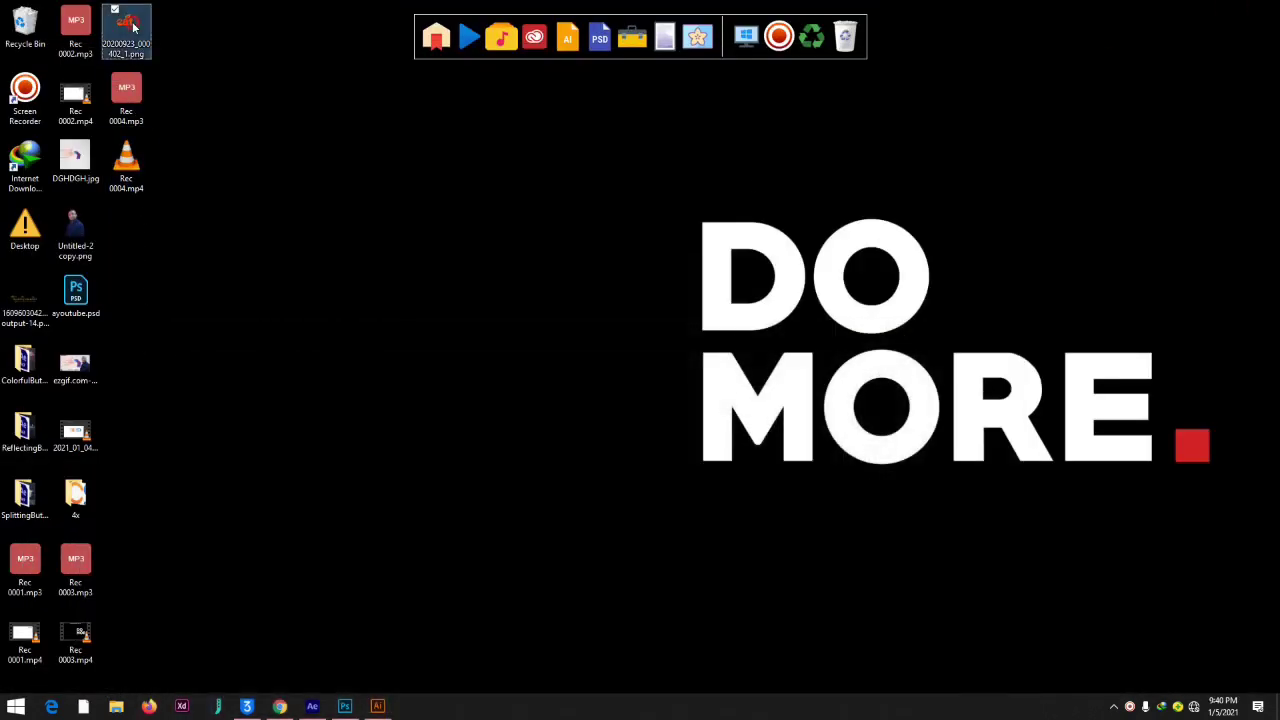
double_click(148, 40)
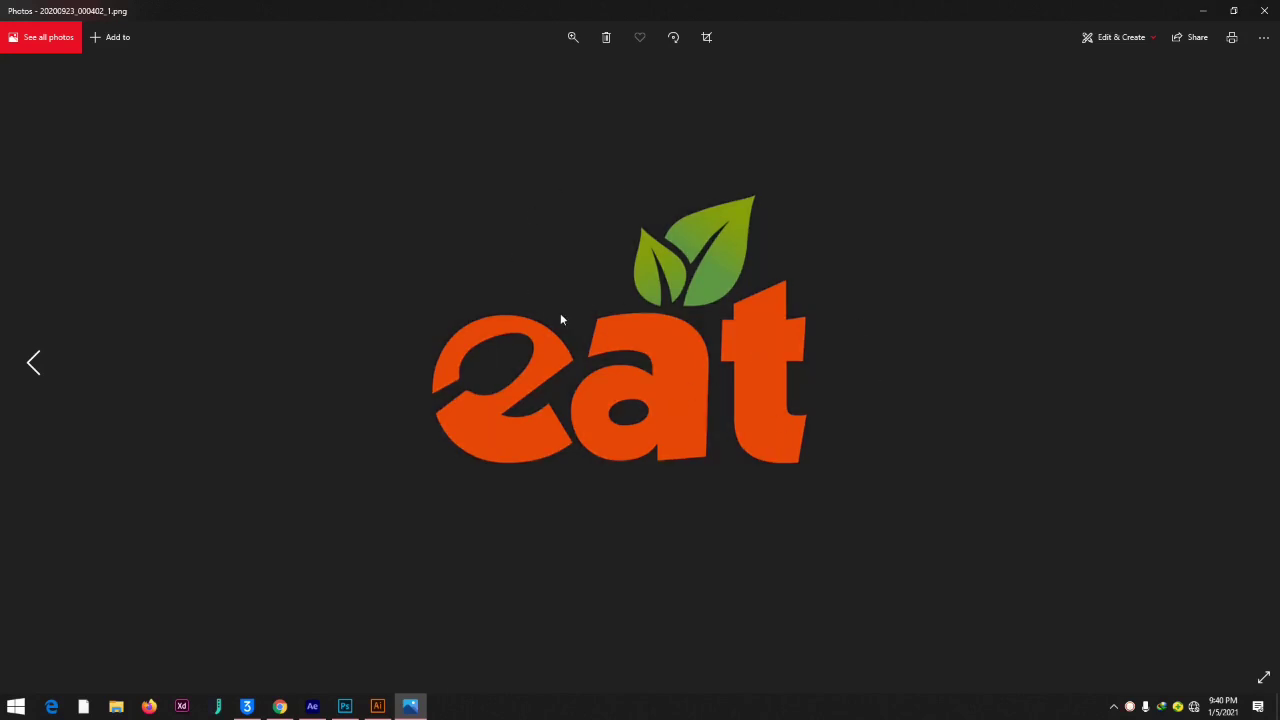
click(1264, 10)
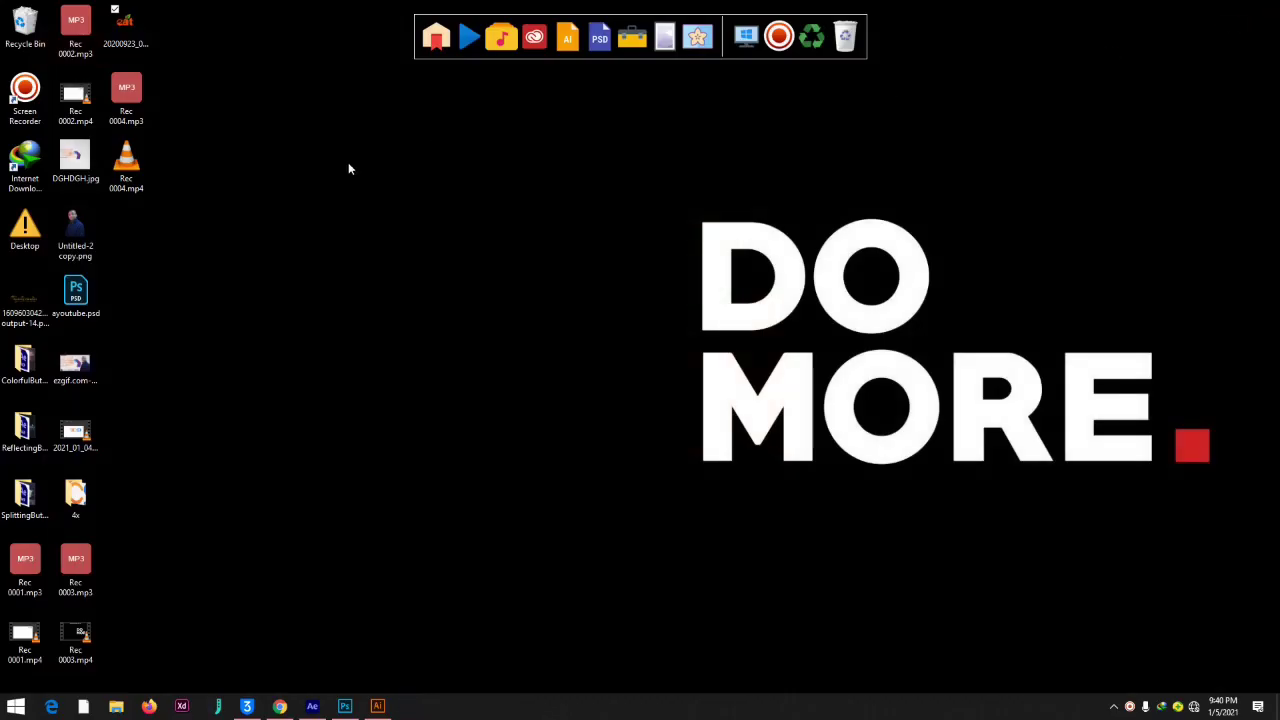
click(127, 30)
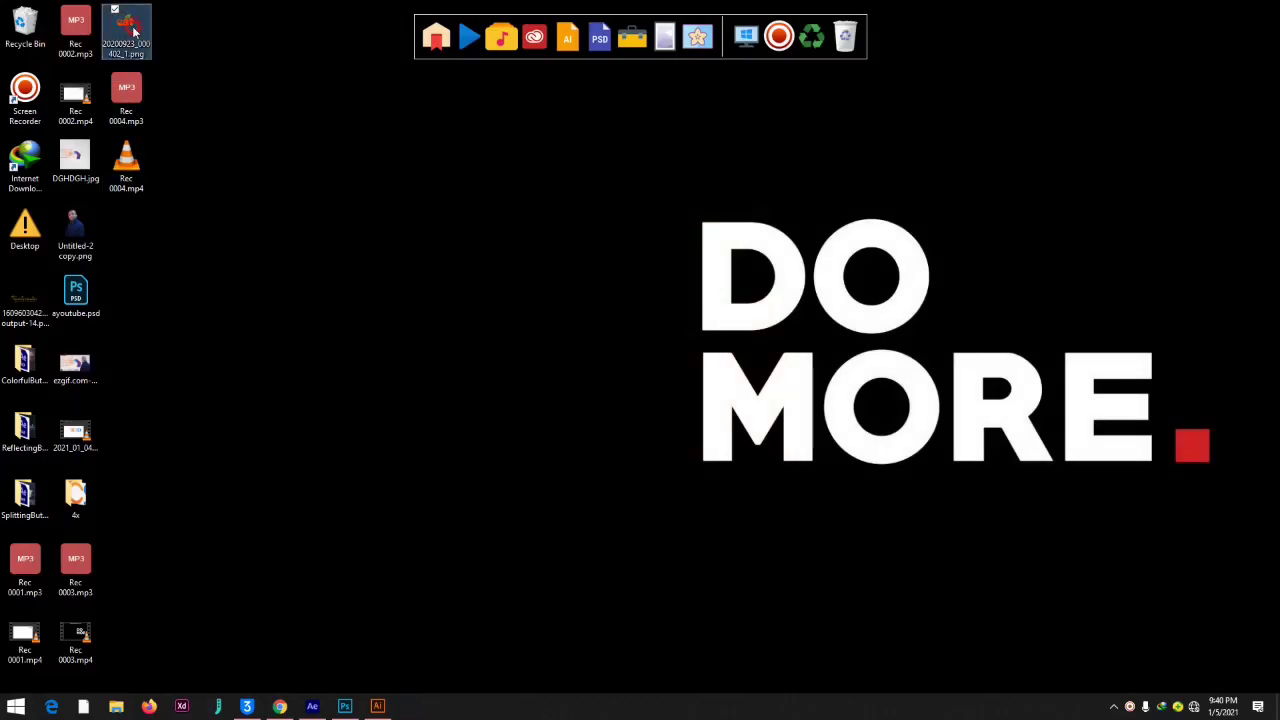
double_click(127, 30)
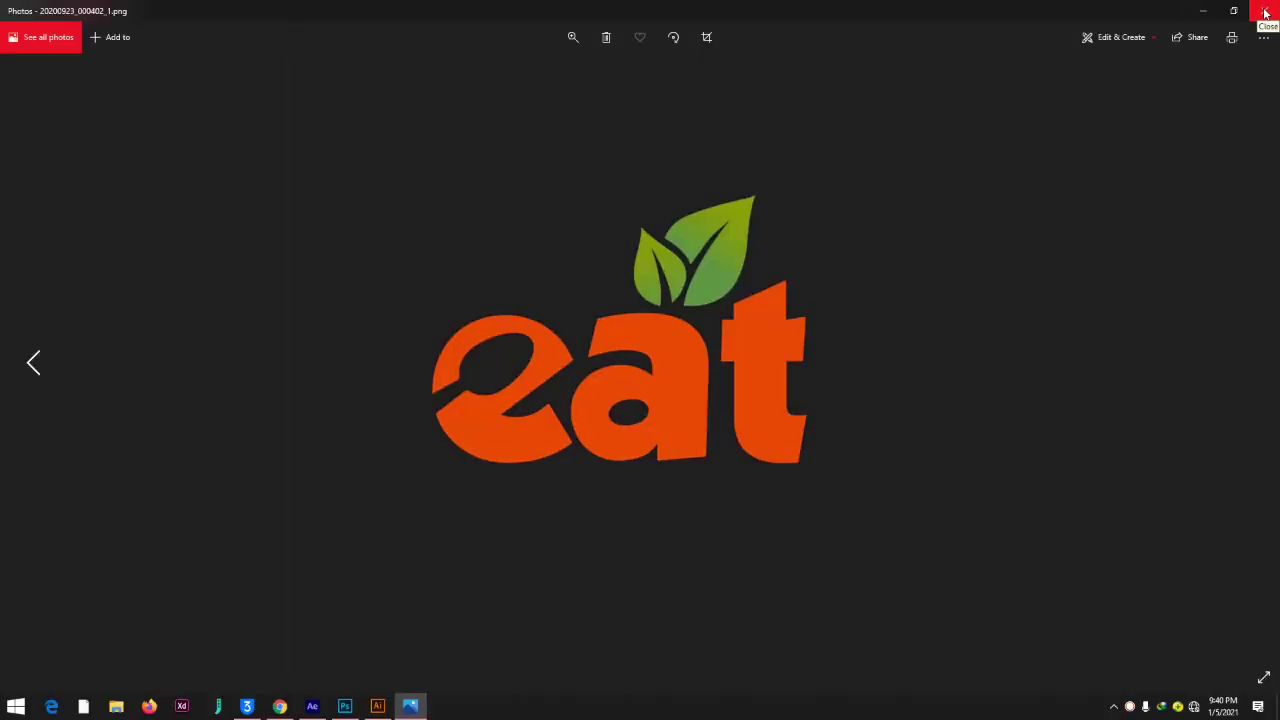
click(1266, 12)
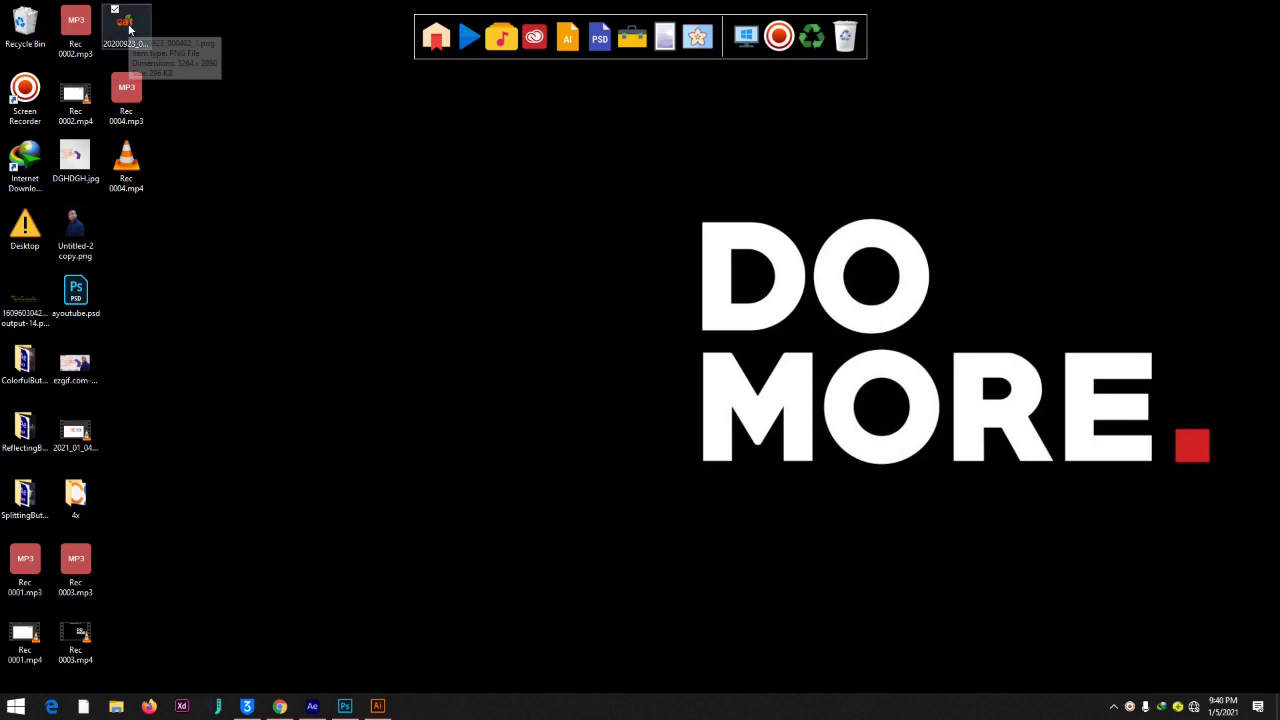
- Place 20200923_000402_1.png from the desktop into the CS.ai document as a linked image
click(150, 38)
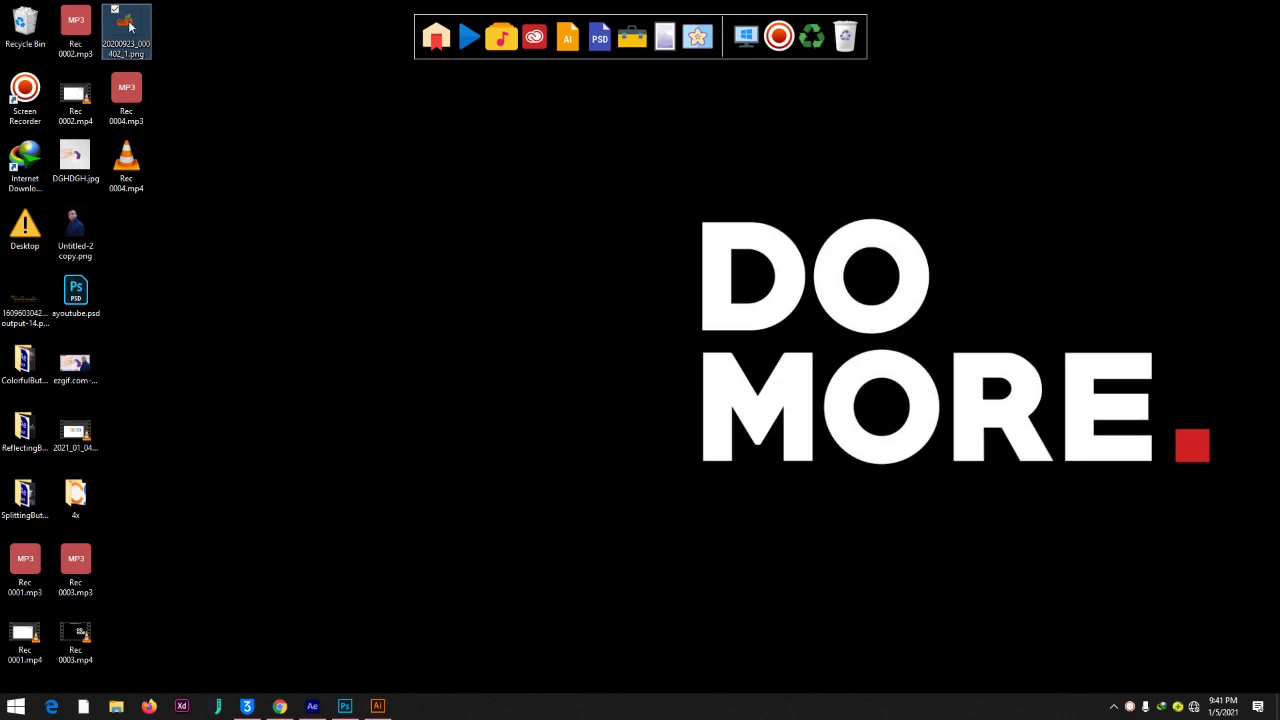
click(375, 707)
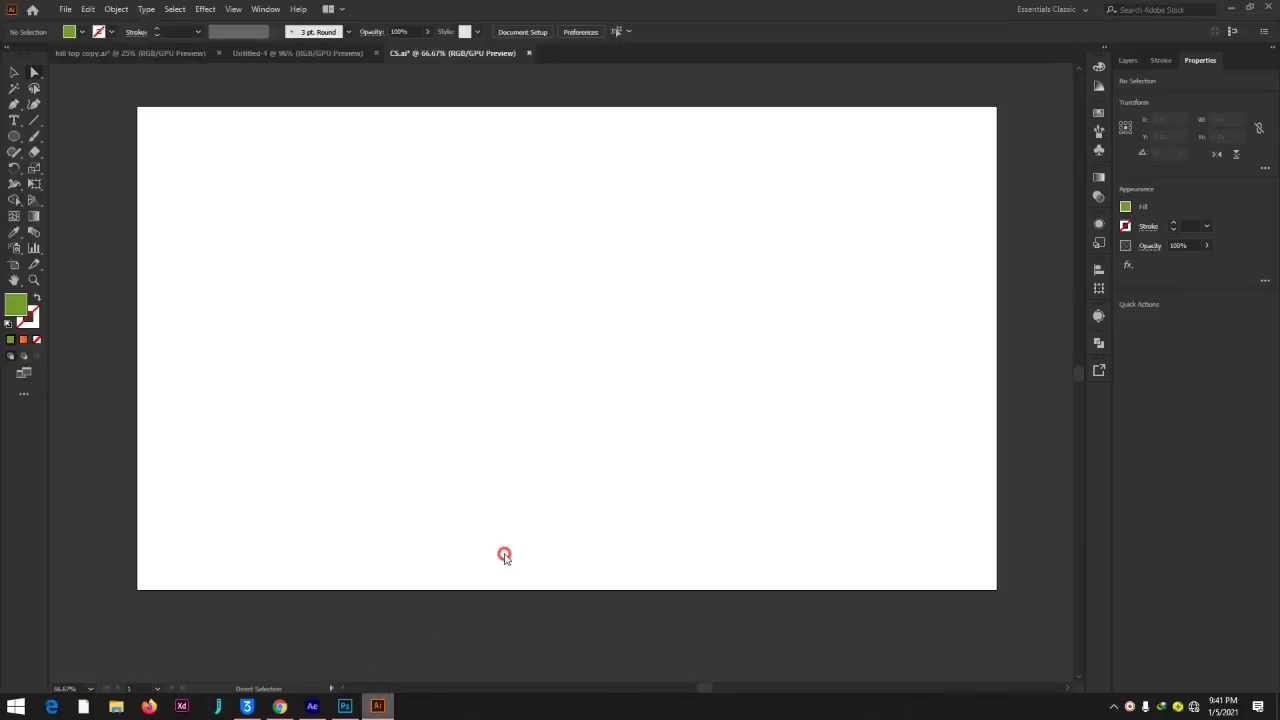
drag(504, 556, 565, 370)
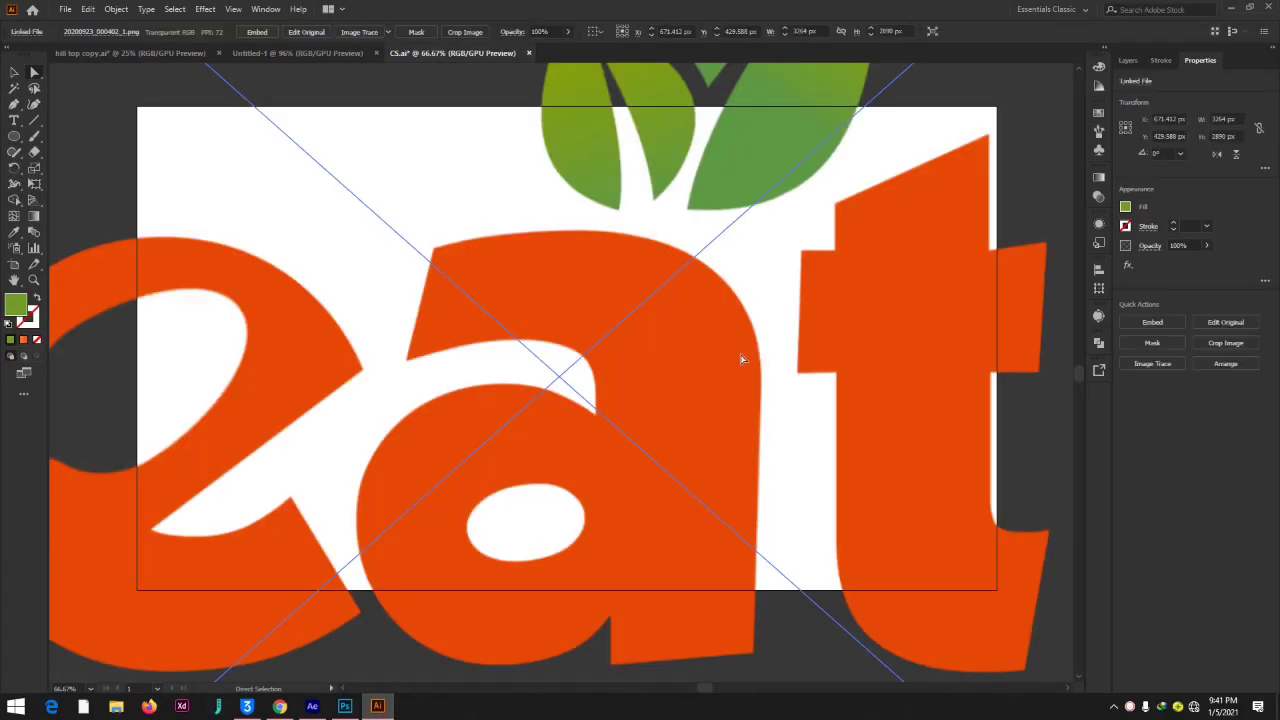
key(ctrl+minus)
key(ctrl+minus)
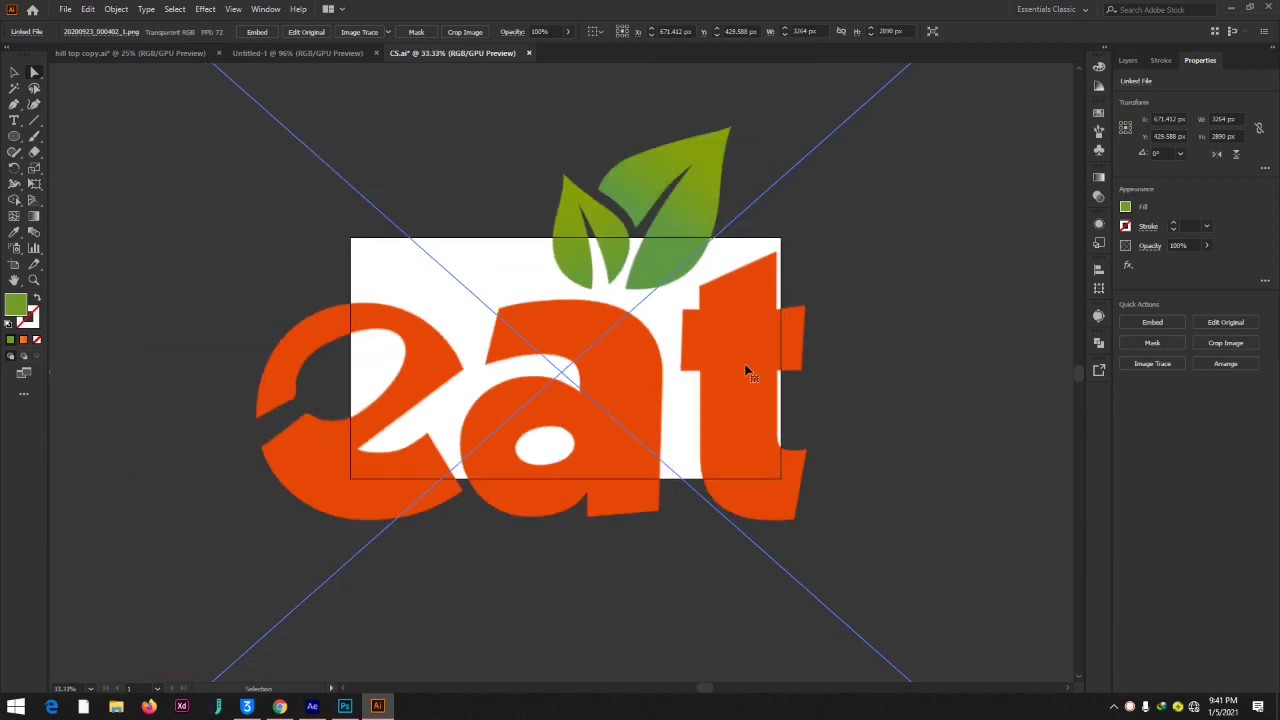
key(ctrl+minus)
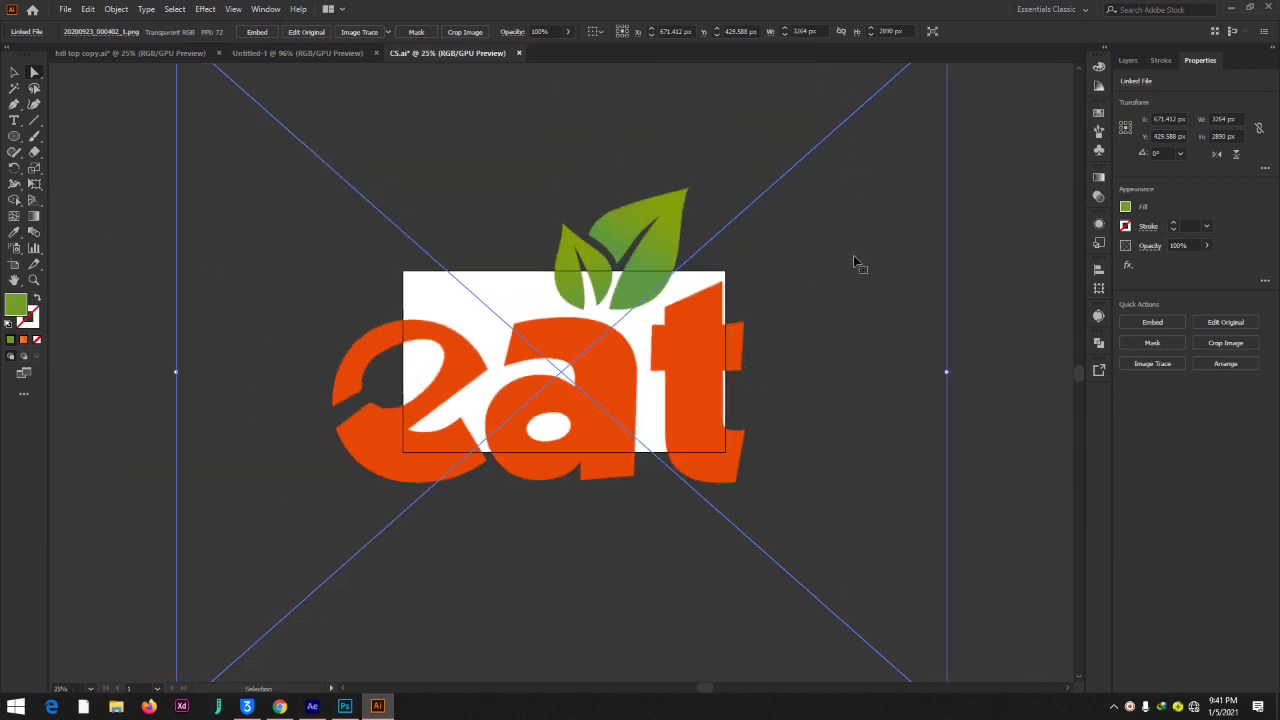
key(ctrl+minus)
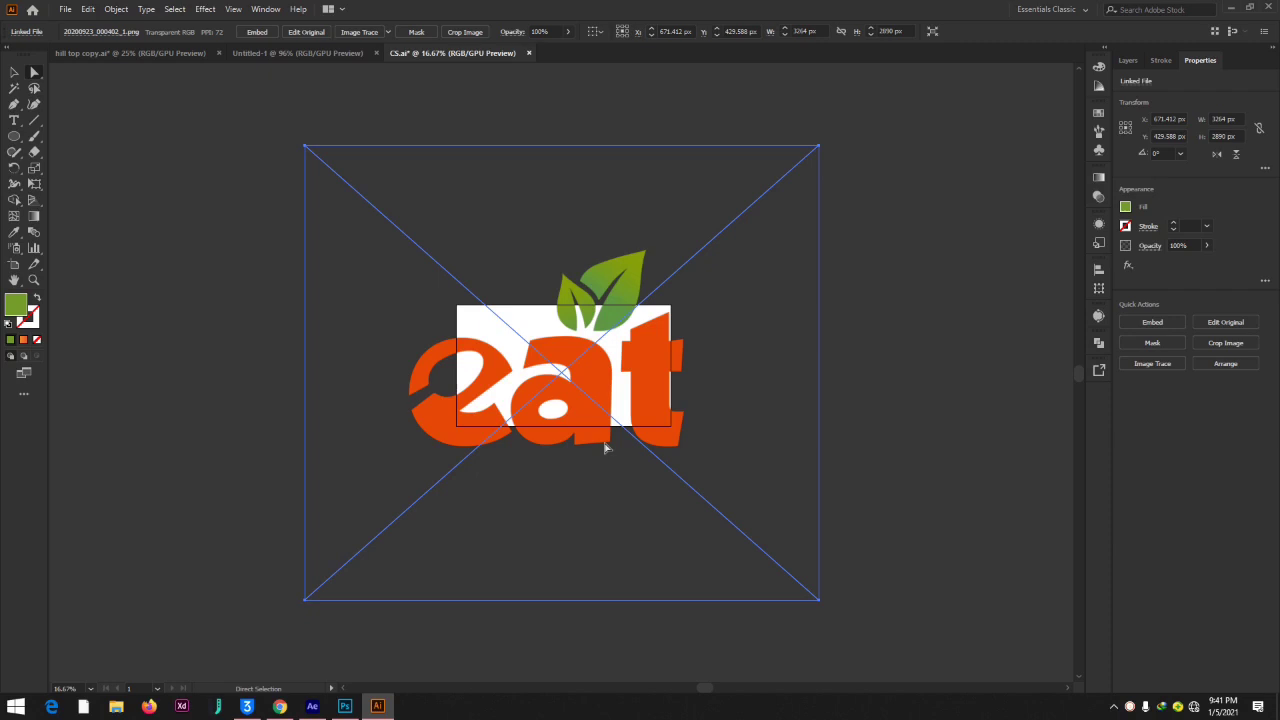
- Move the placed logo so its left edge meets the artboard's left edge, and hide everything outside the artboard with Trim View
drag(517, 405, 705, 457)
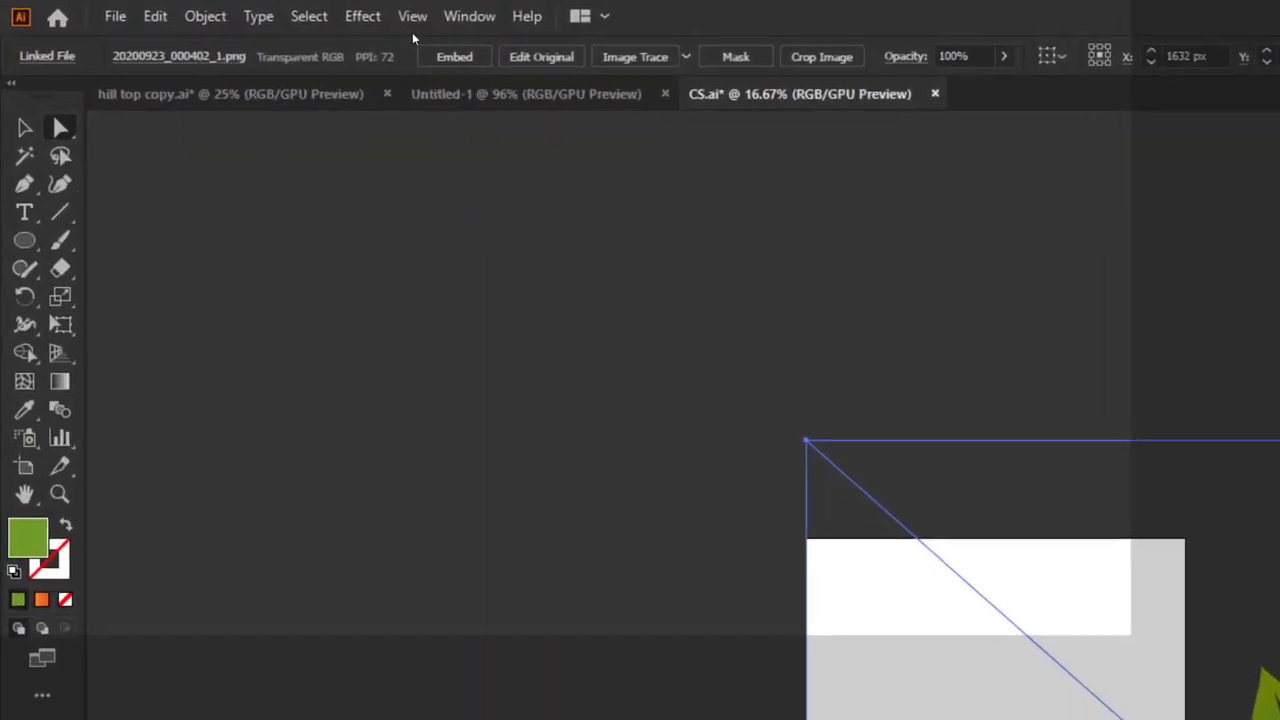
click(236, 10)
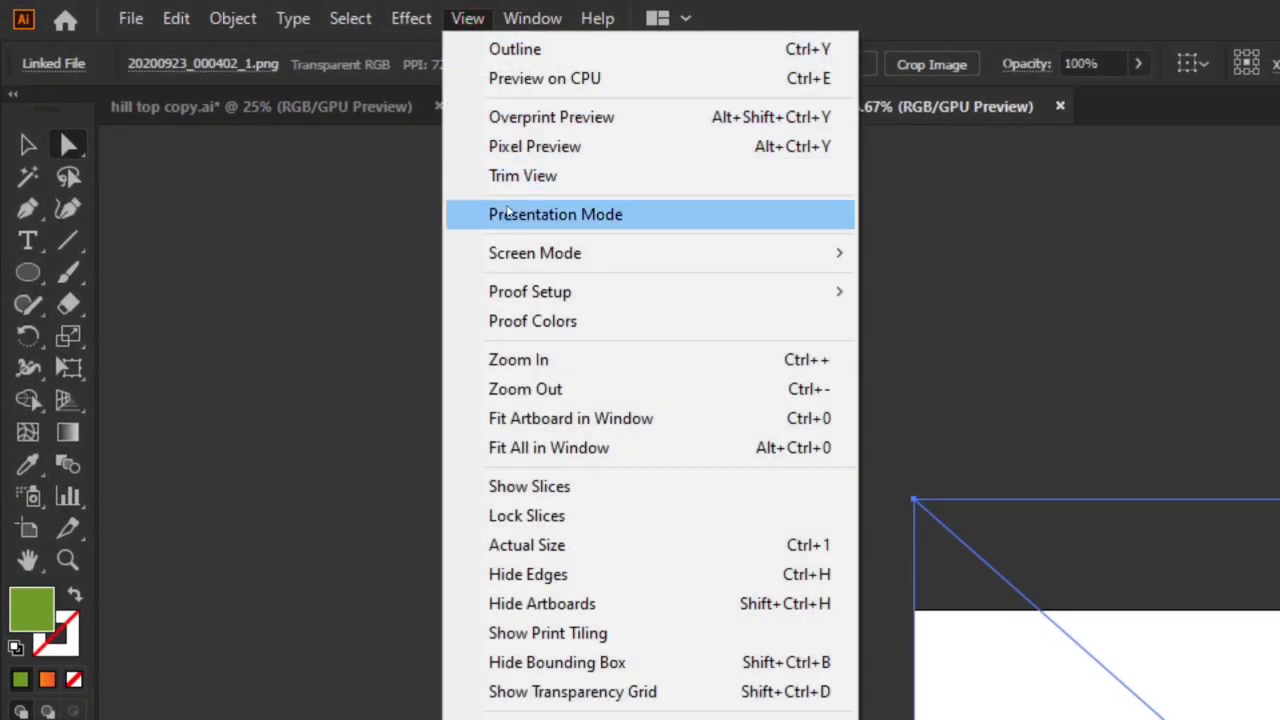
click(523, 175)
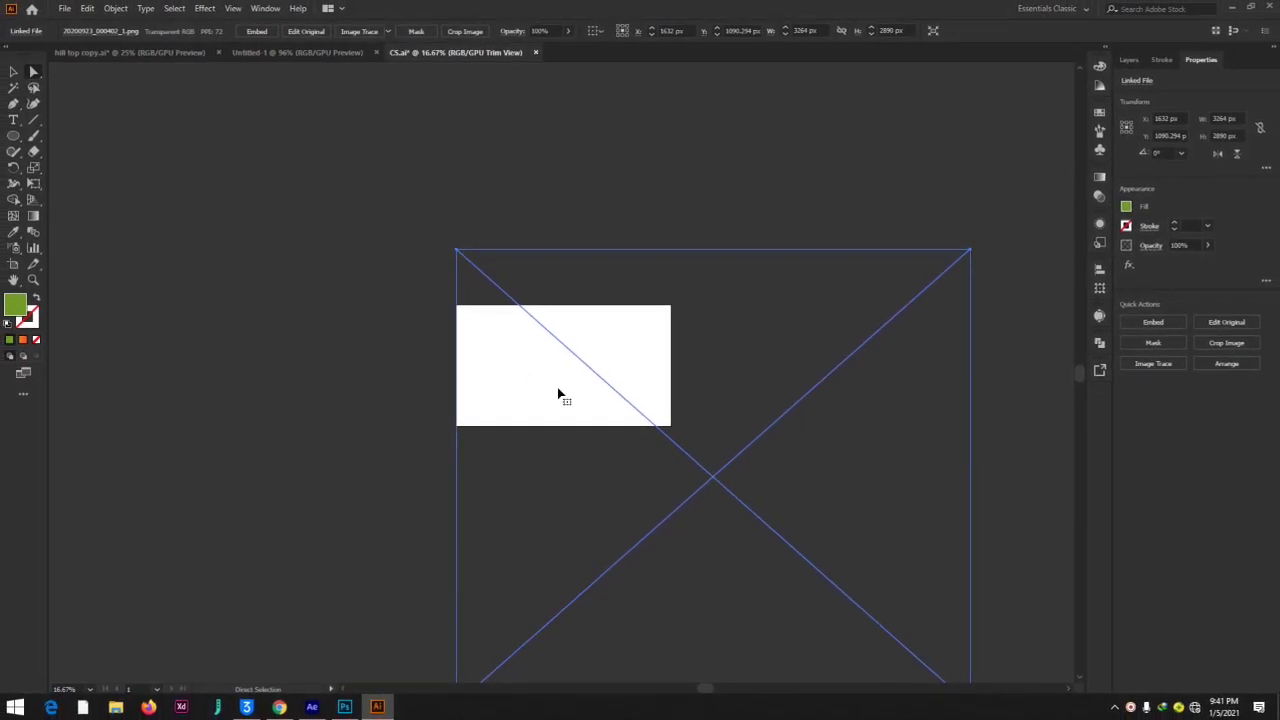
- Place two green squares of about 71 px side by side in the artboard's upper-left corner
key(ctrl+plus)
key(ctrl+plus)
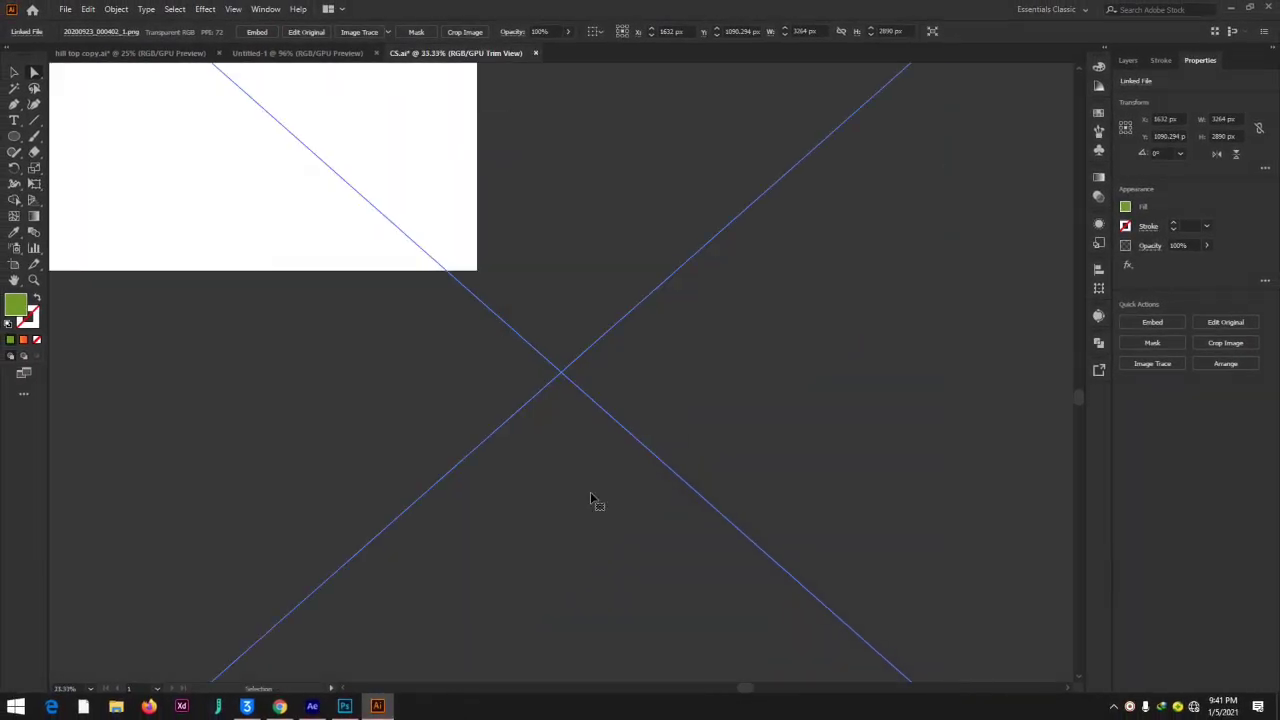
scroll(351, 351, left, 5)
key(ctrl+minus)
key(ctrl+plus)
key(ctrl+plus)
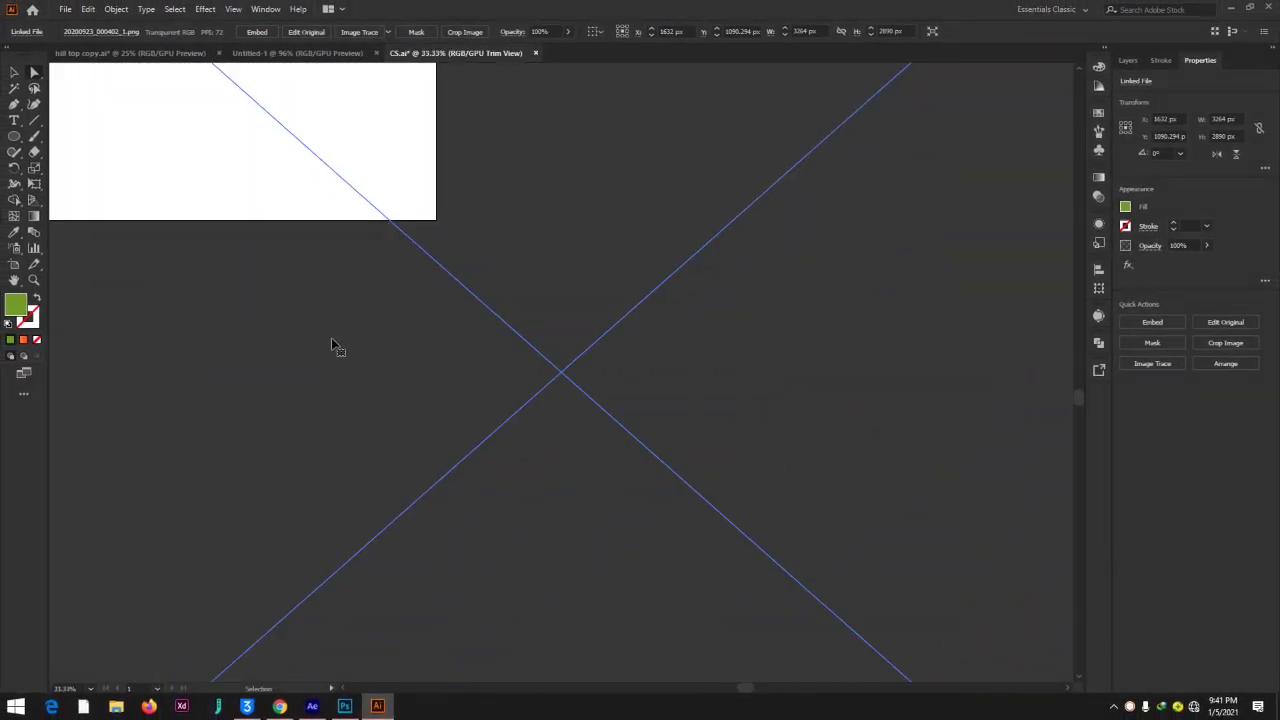
scroll(332, 340, left, 8)
scroll(332, 340, up, 3)
scroll(333, 343, up, 3)
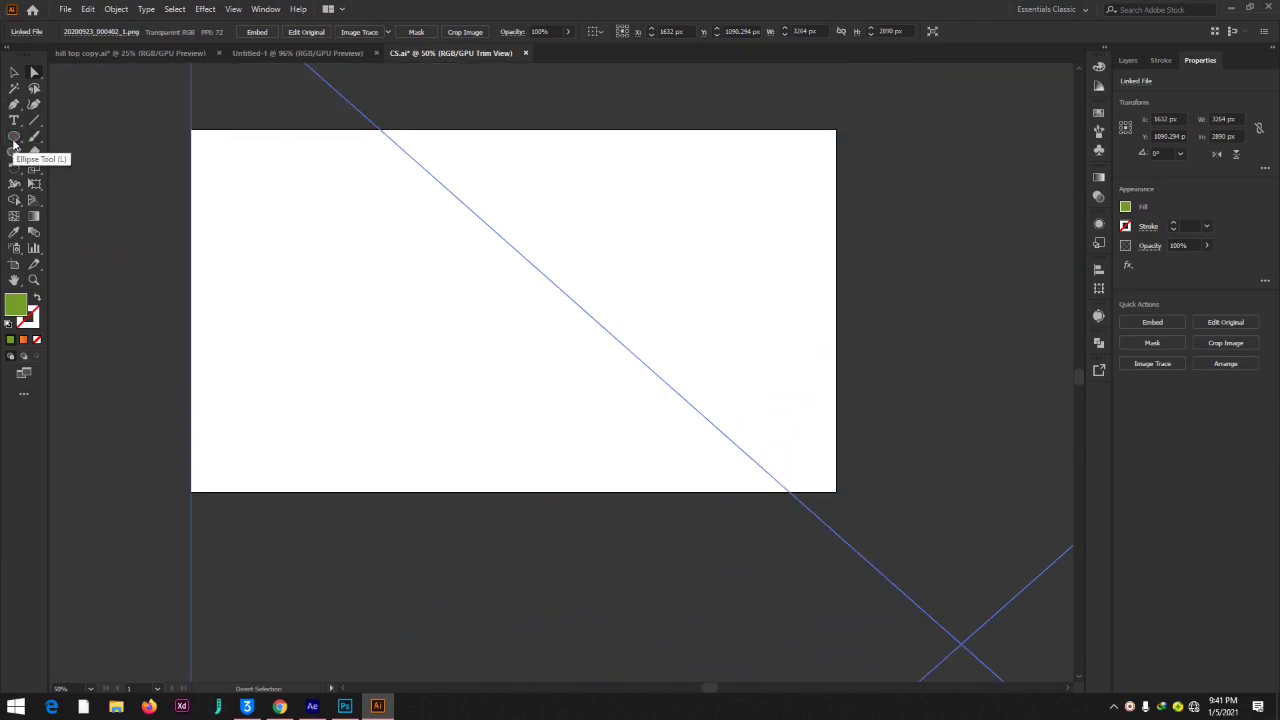
drag(14, 137, 57, 134)
drag(208, 146, 270, 166)
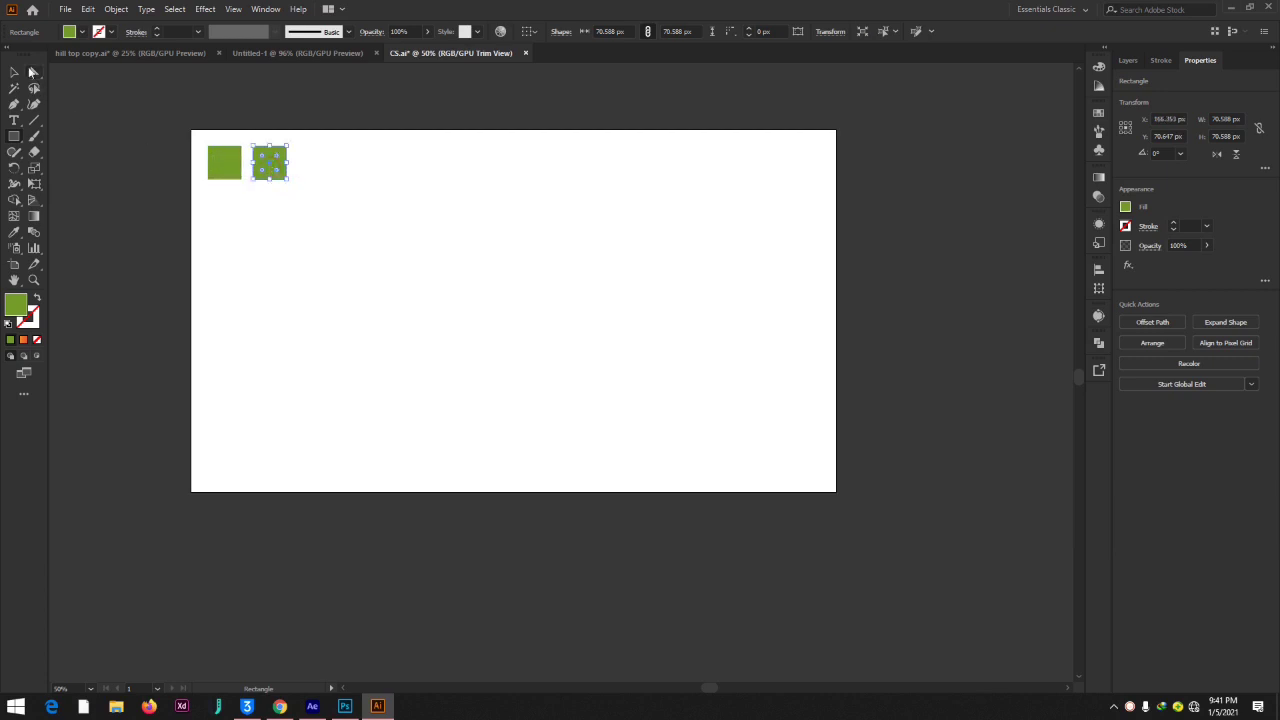
- Fill the left square with the orange linear gradient and move its midpoint to about 38%
click(32, 72)
click(224, 163)
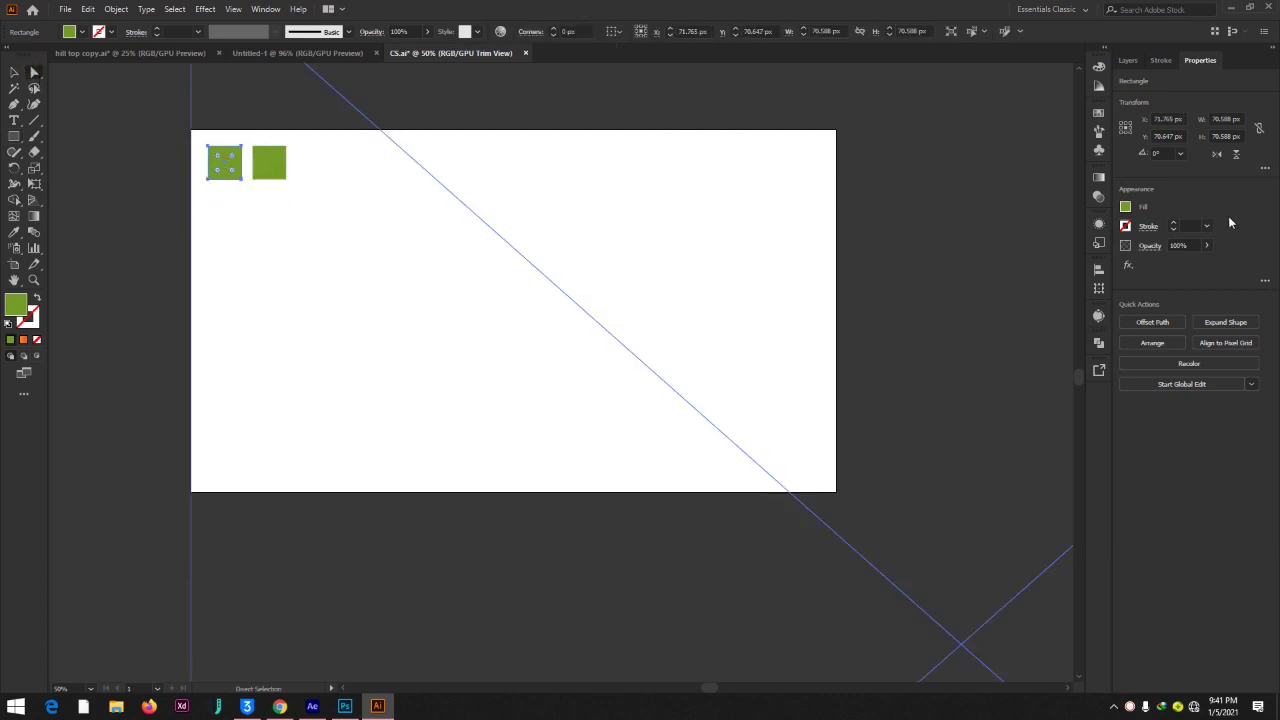
click(1097, 177)
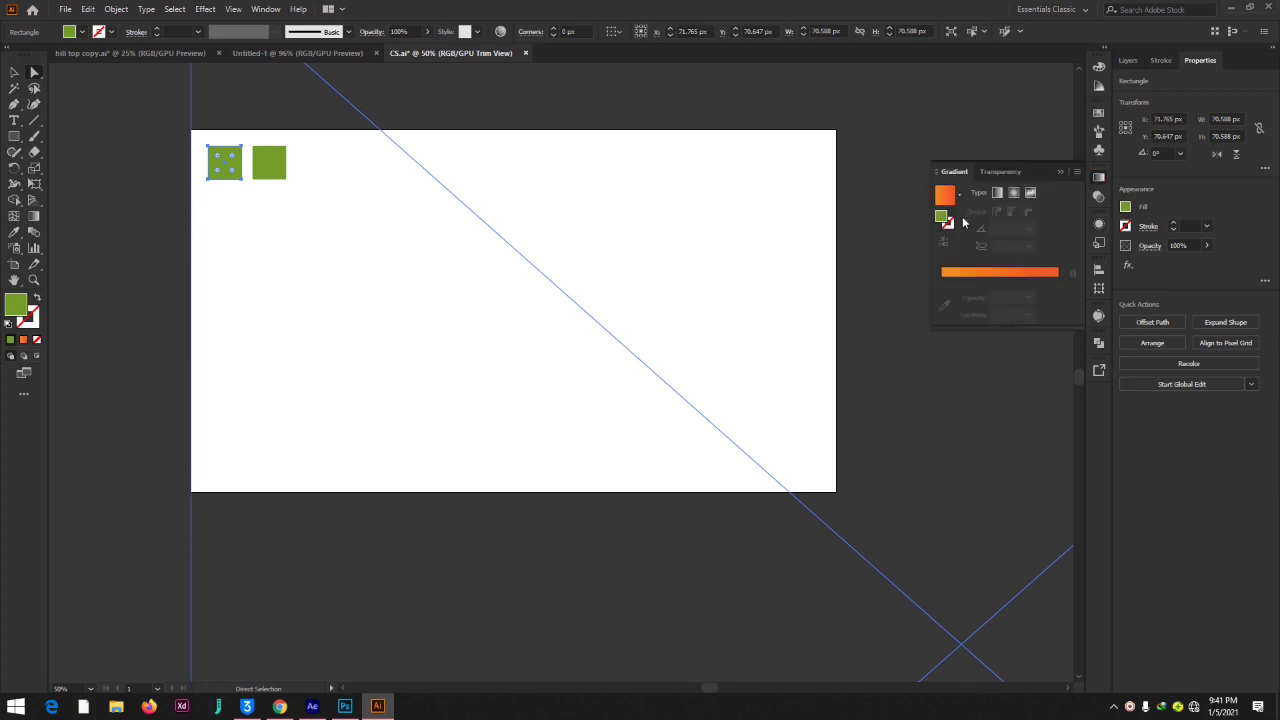
click(982, 273)
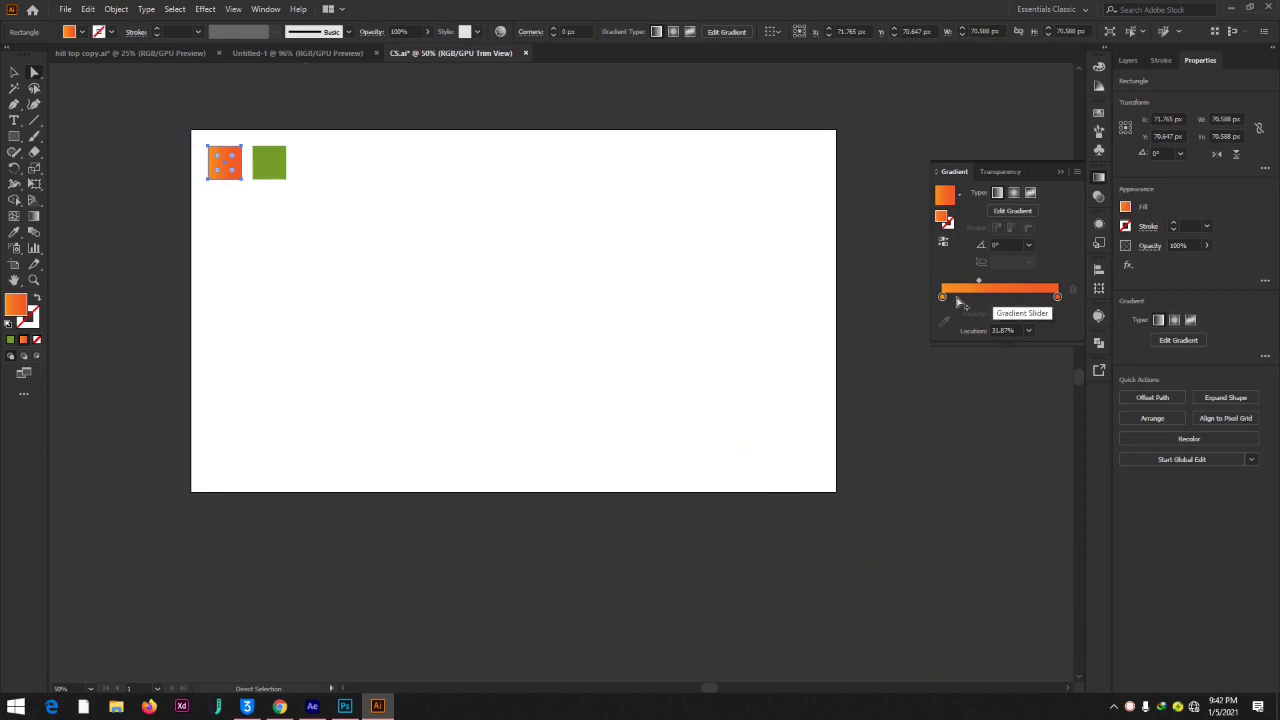
drag(978, 281, 986, 290)
click(1058, 171)
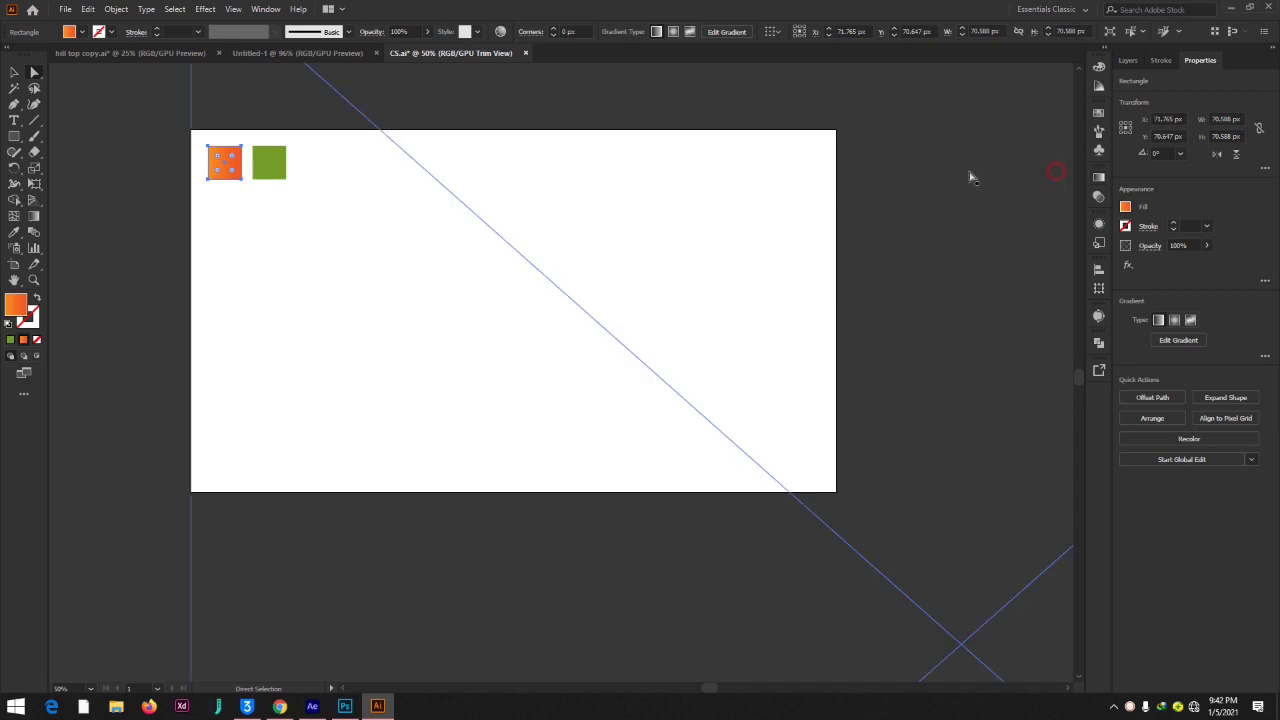
- Apply the orange linear gradient to the solid green square on the right
click(267, 158)
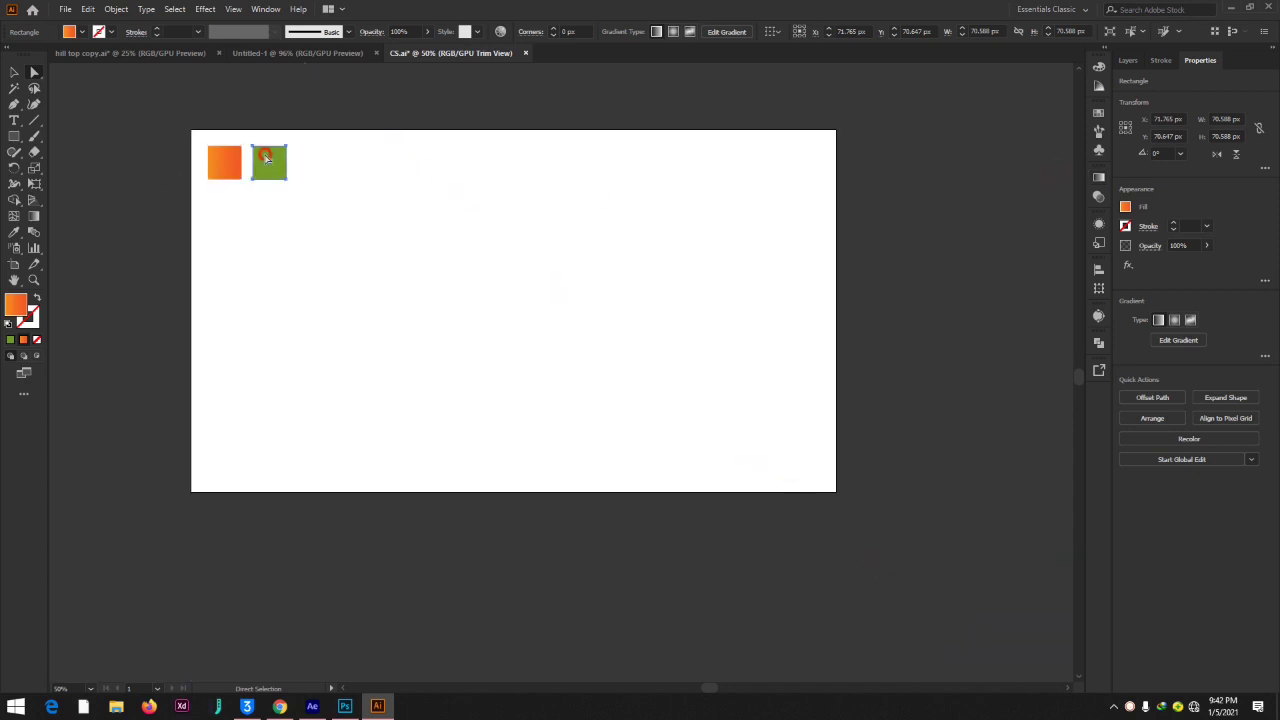
click(1099, 177)
click(1000, 274)
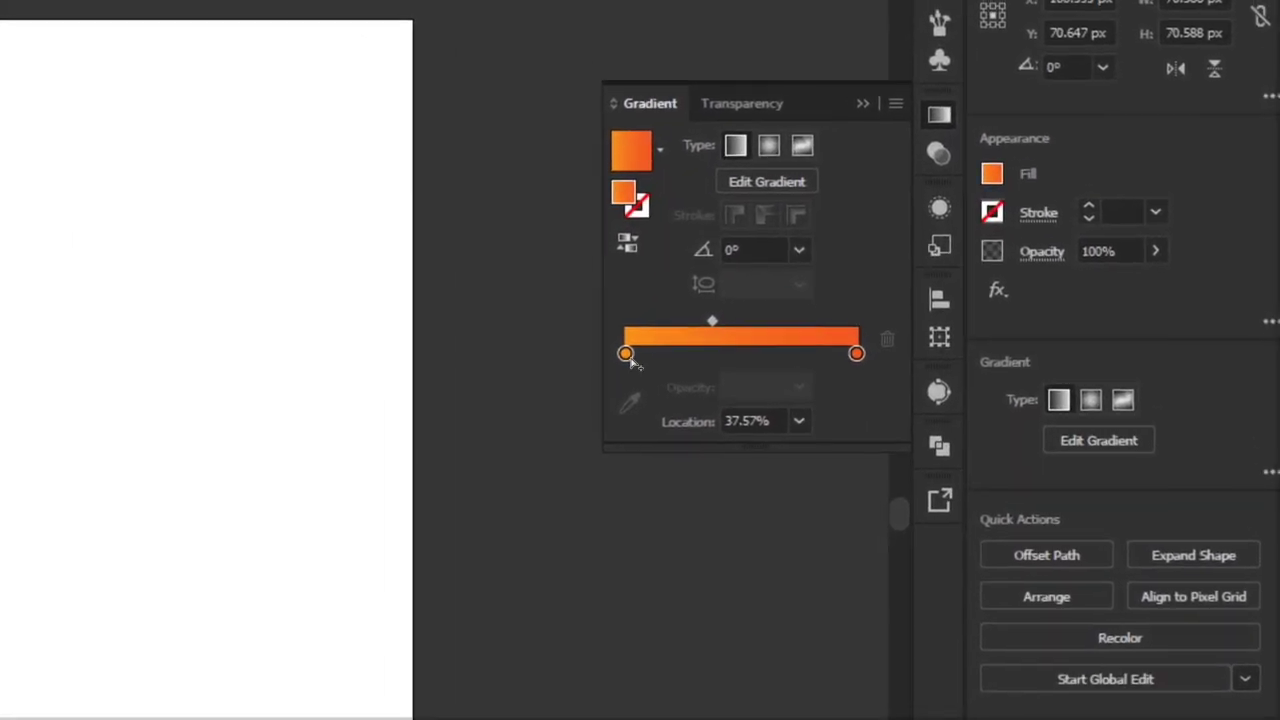
click(632, 360)
double_click(633, 355)
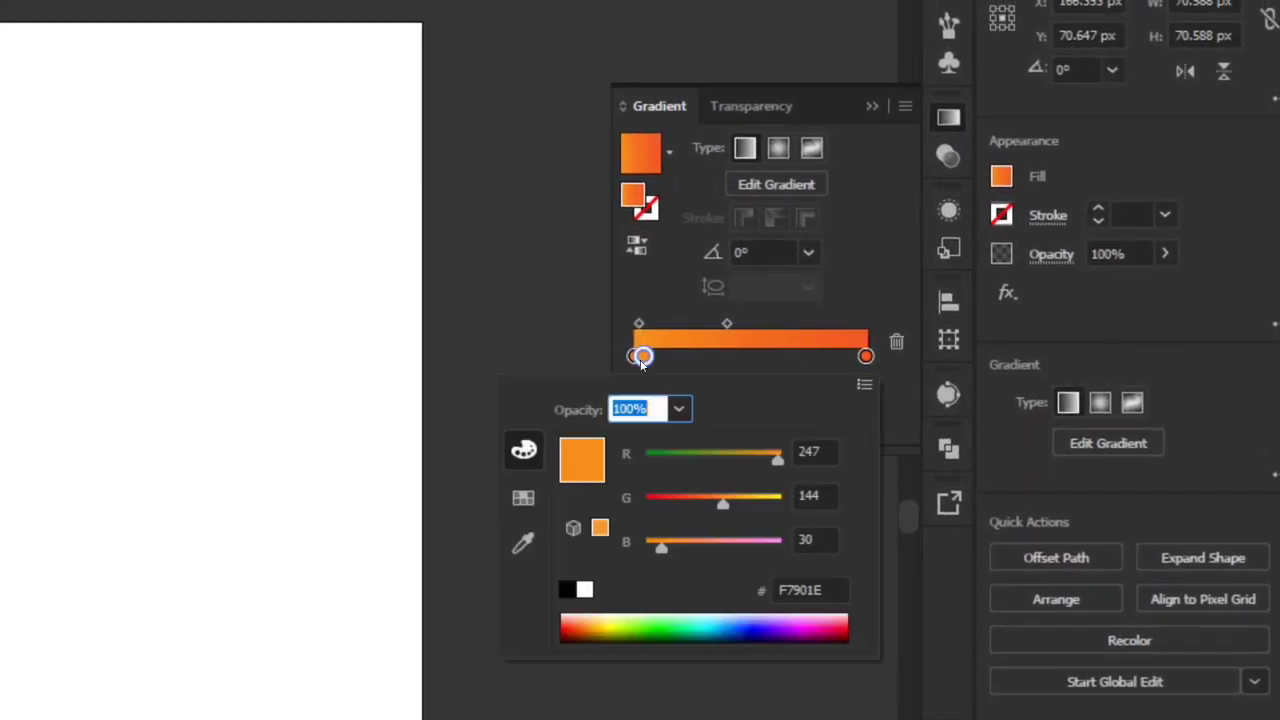
click(654, 395)
drag(633, 318, 645, 465)
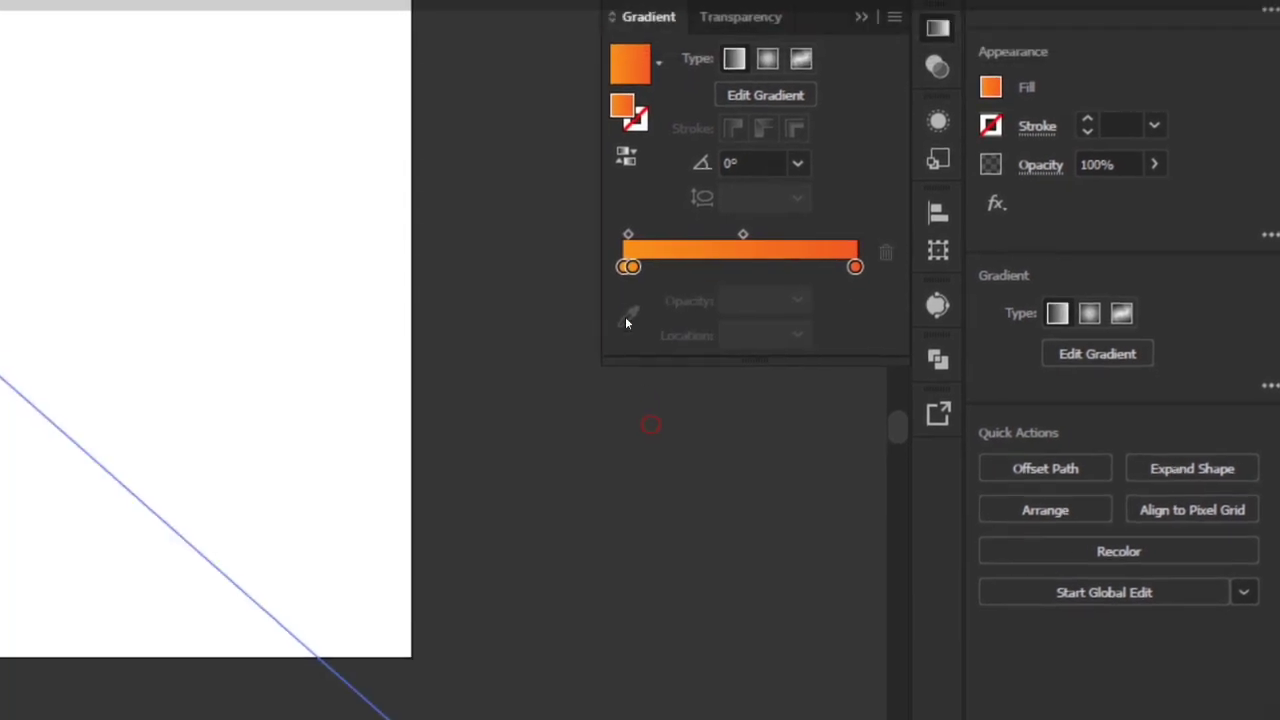
- Change the starting color stop of the right square's gradient to the light green swatch
click(628, 263)
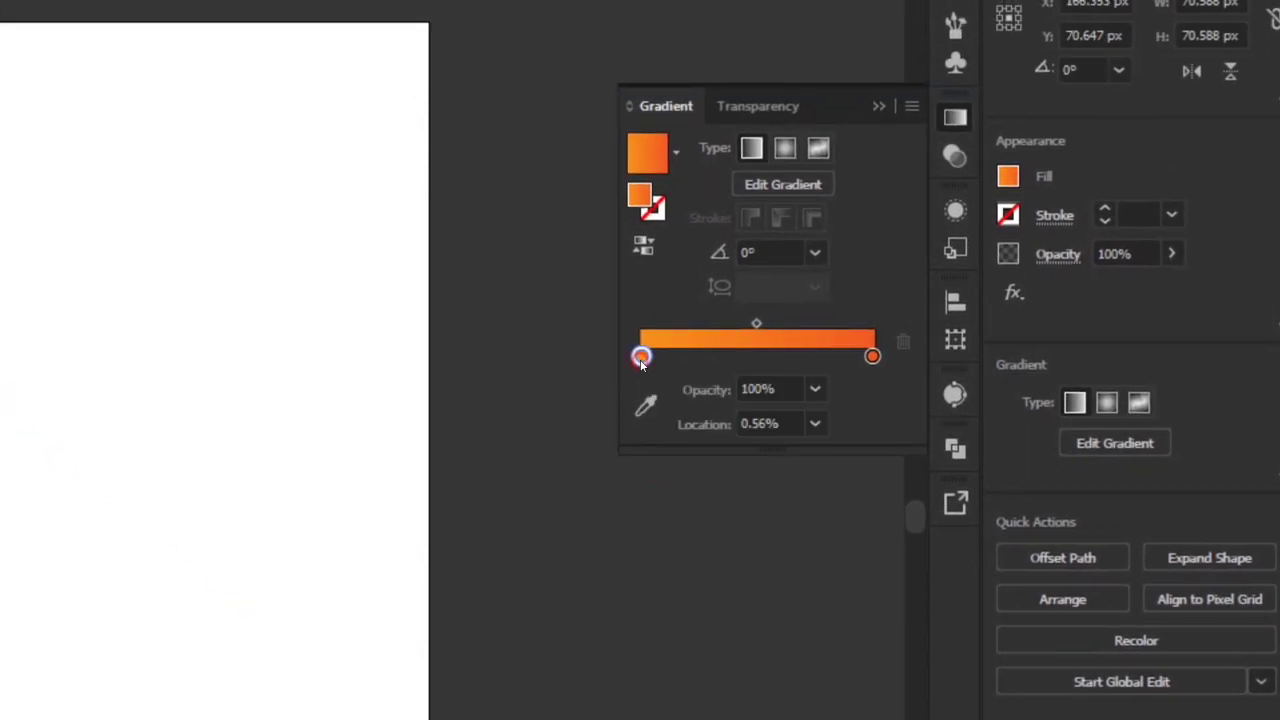
double_click(628, 263)
click(542, 332)
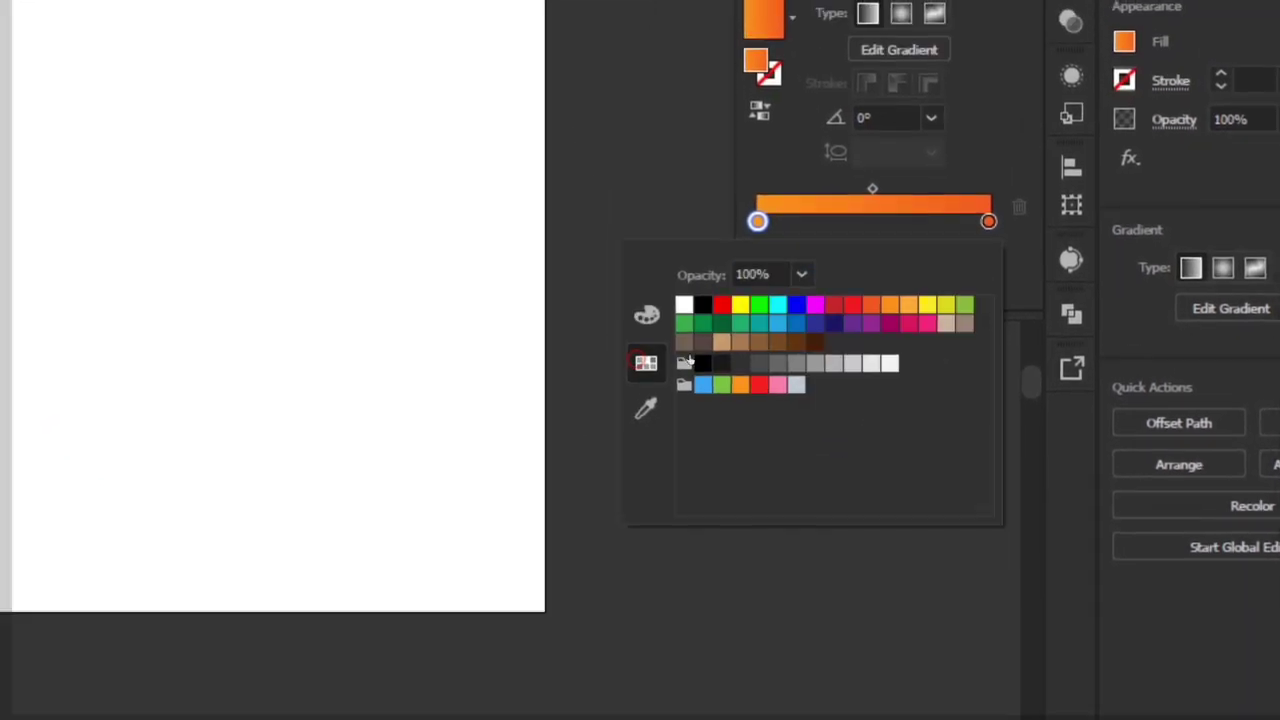
click(792, 365)
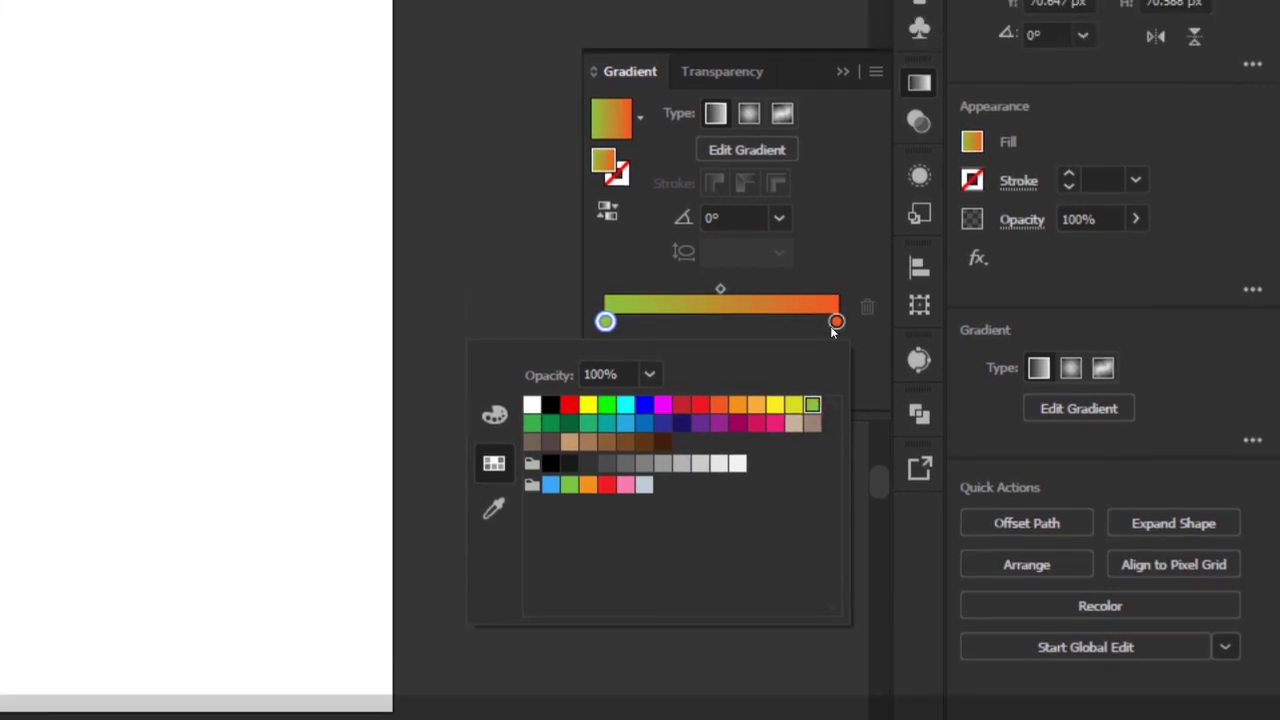
- Change the ending color stop of the right square's gradient to the medium green swatch and deselect the square
click(836, 275)
double_click(836, 358)
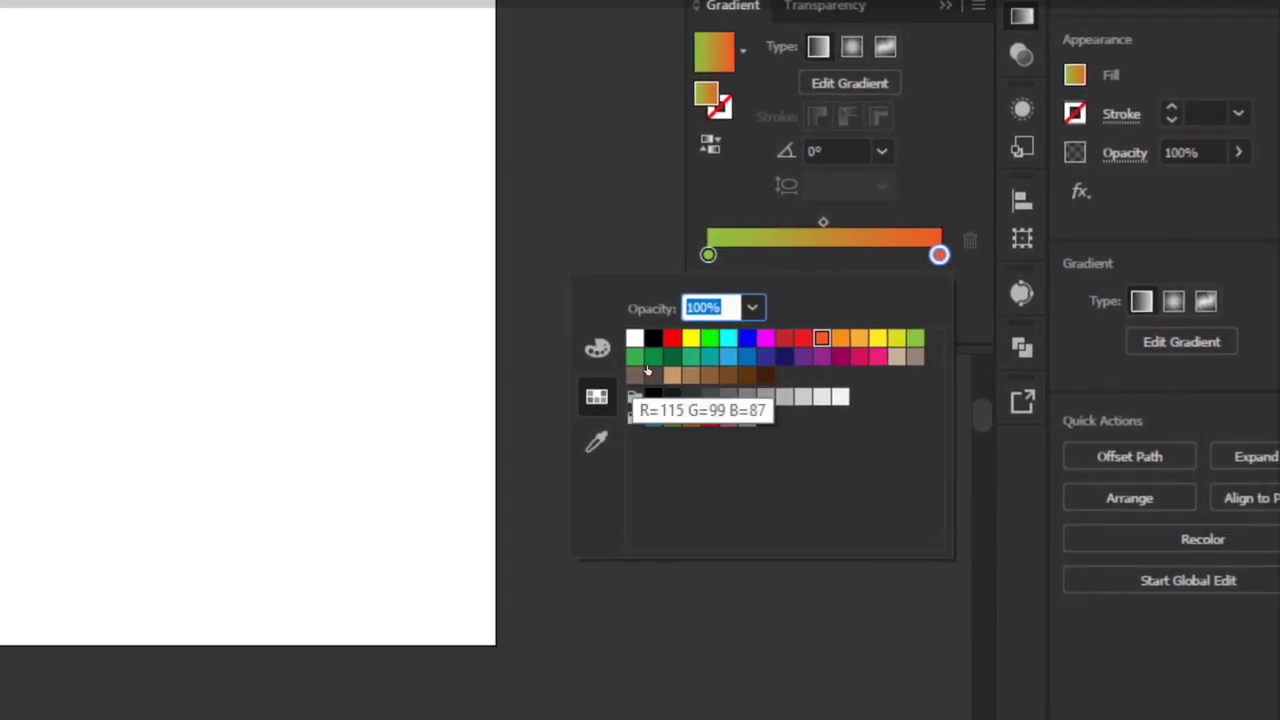
click(532, 459)
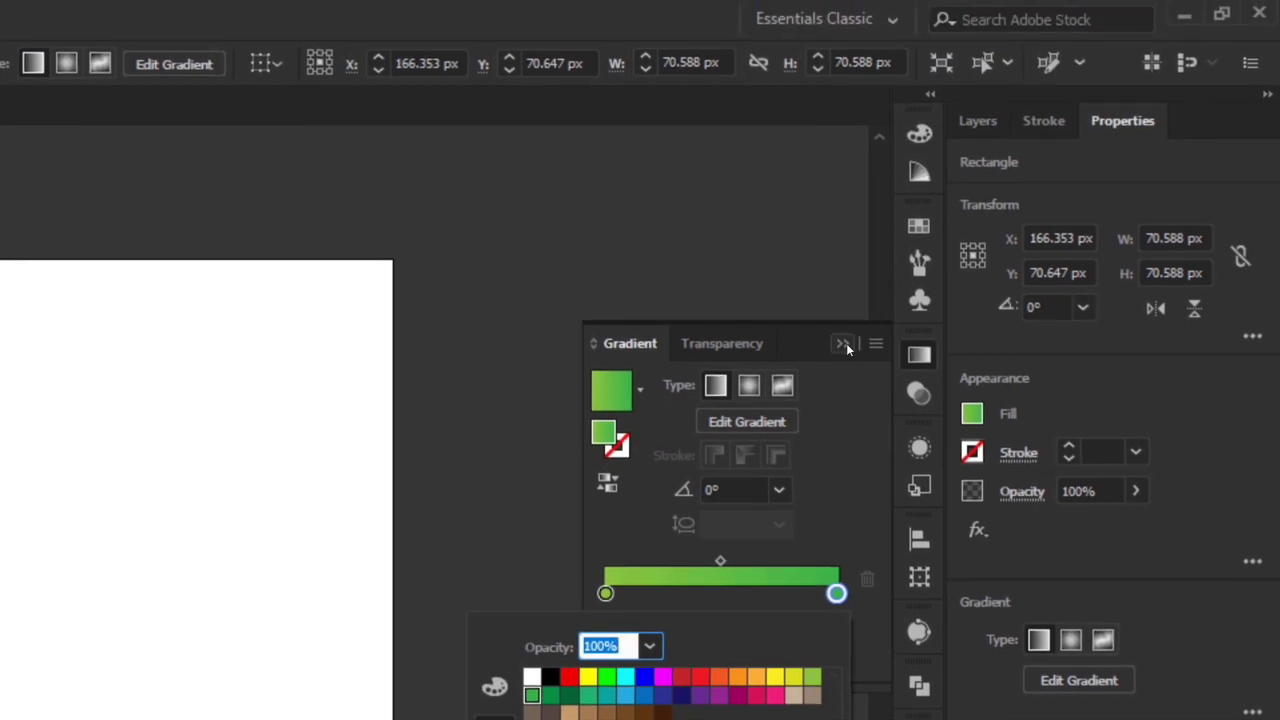
click(846, 343)
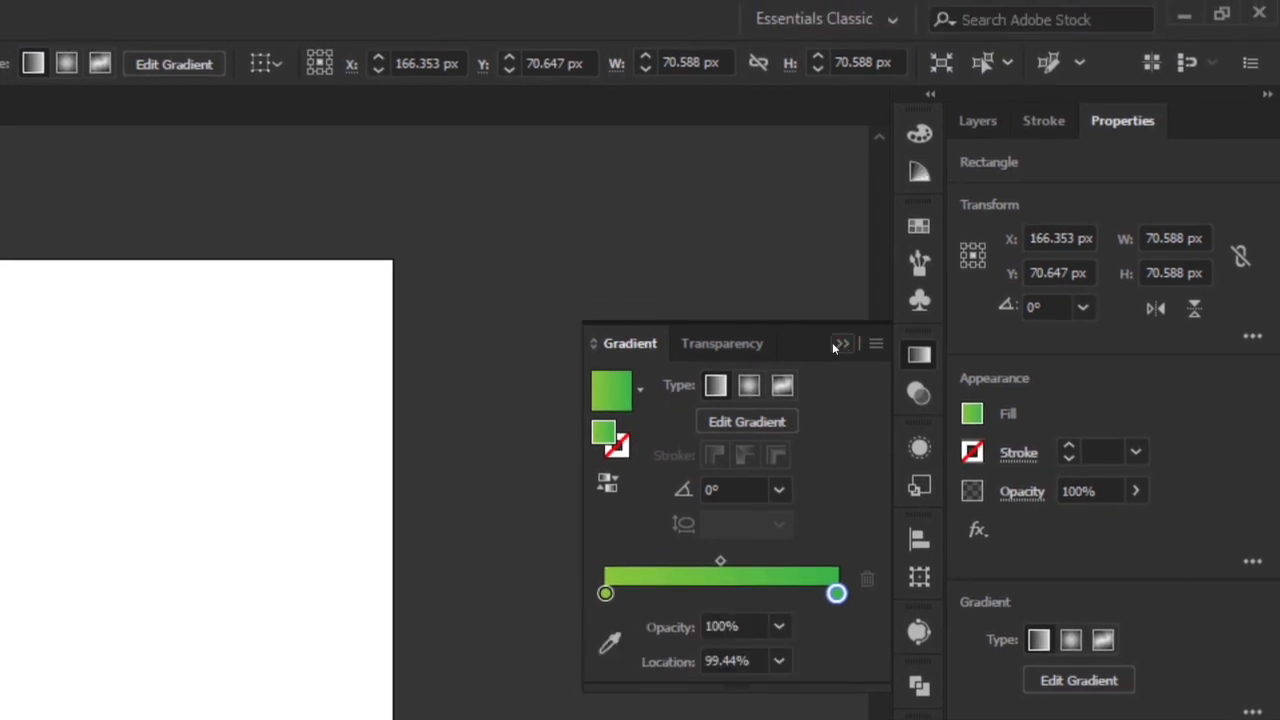
click(838, 343)
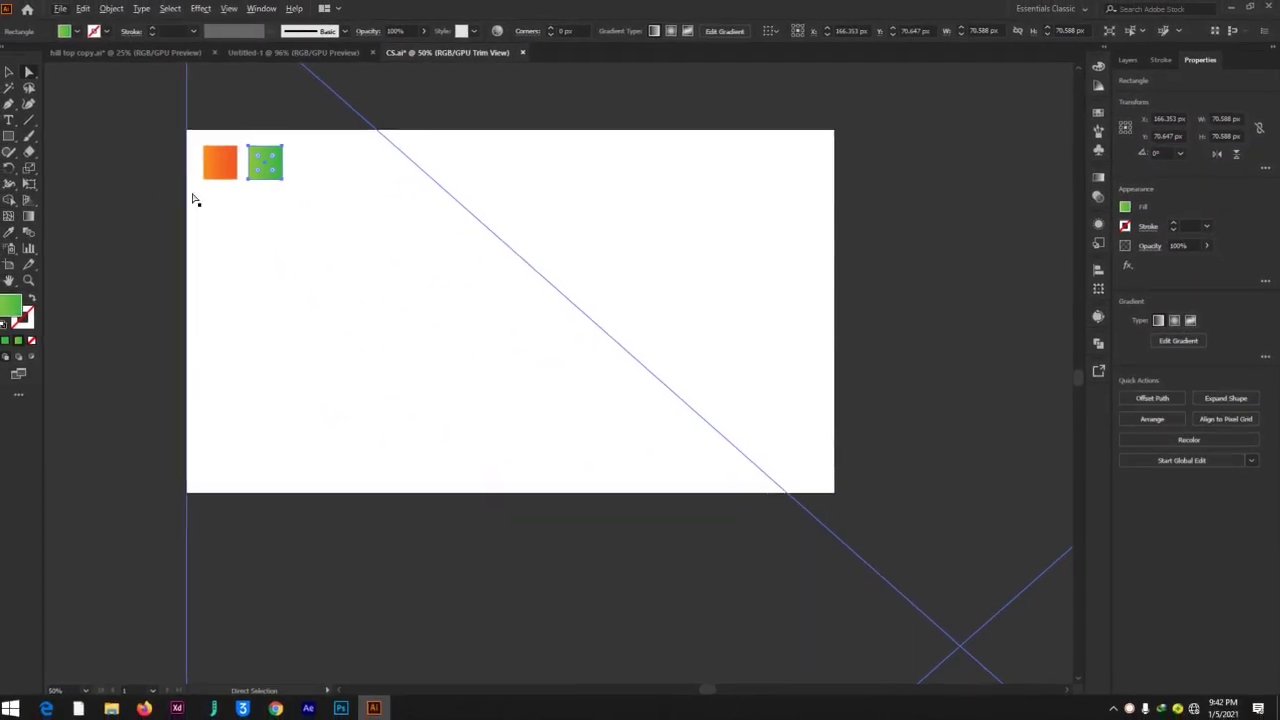
click(80, 189)
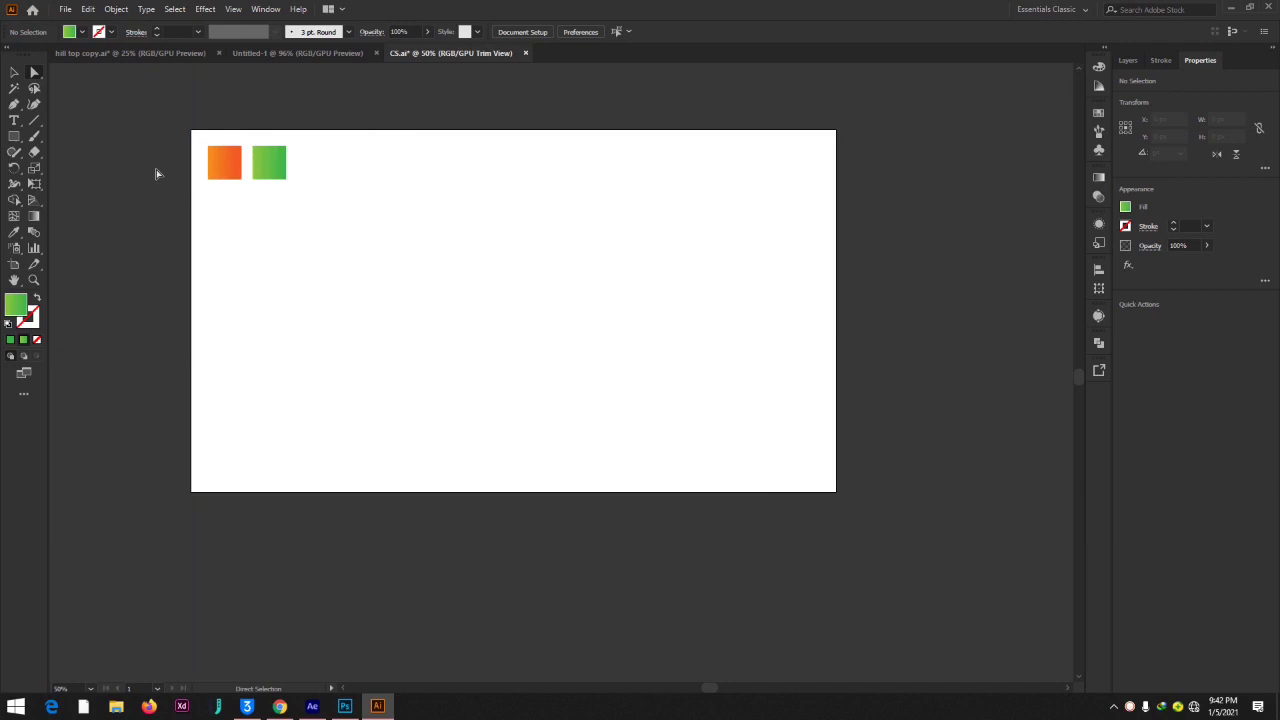
- Turn off Trim View so that artwork outside the artboard is displayed
key(ctrl+minus)
key(ctrl+minus)
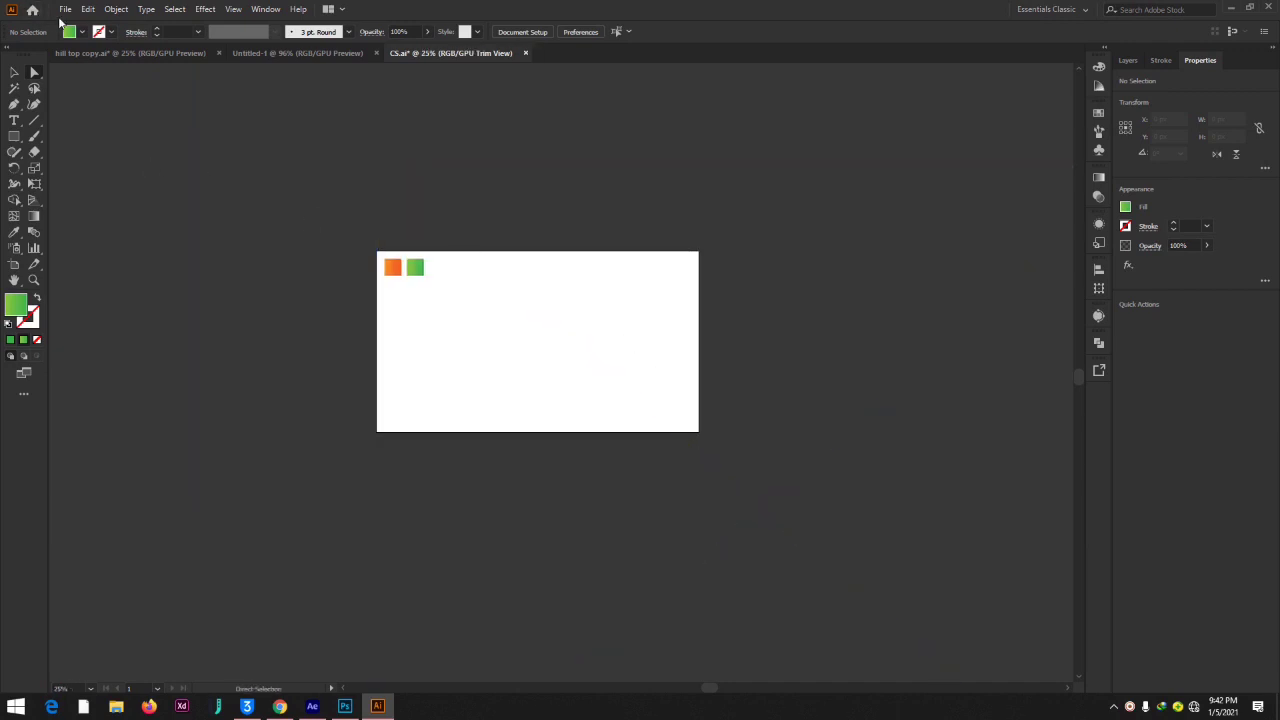
click(232, 10)
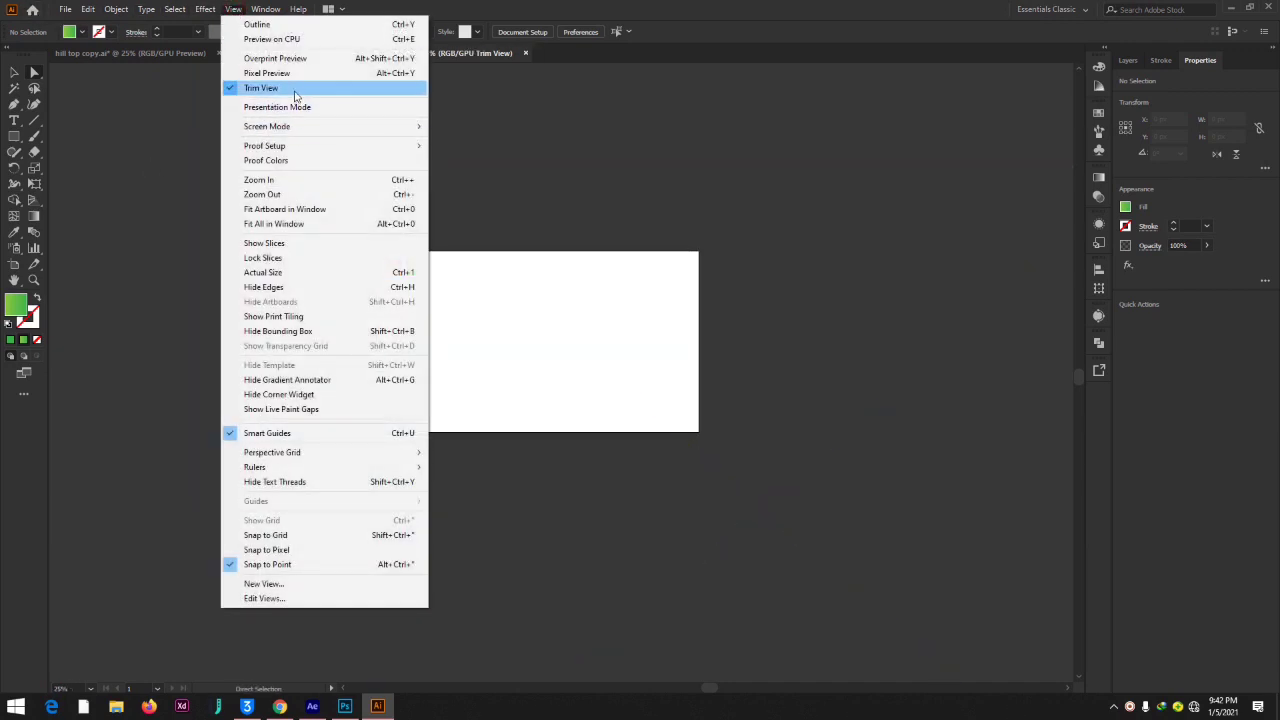
key(Escape)
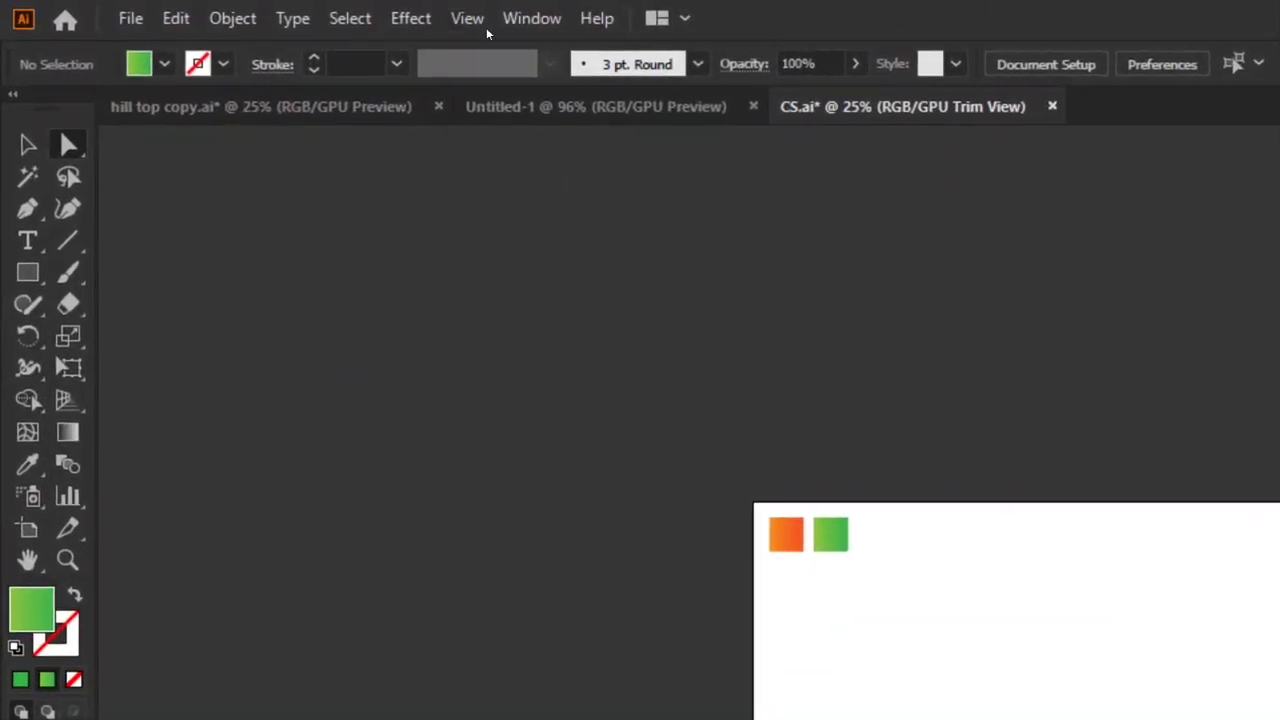
click(233, 11)
click(520, 175)
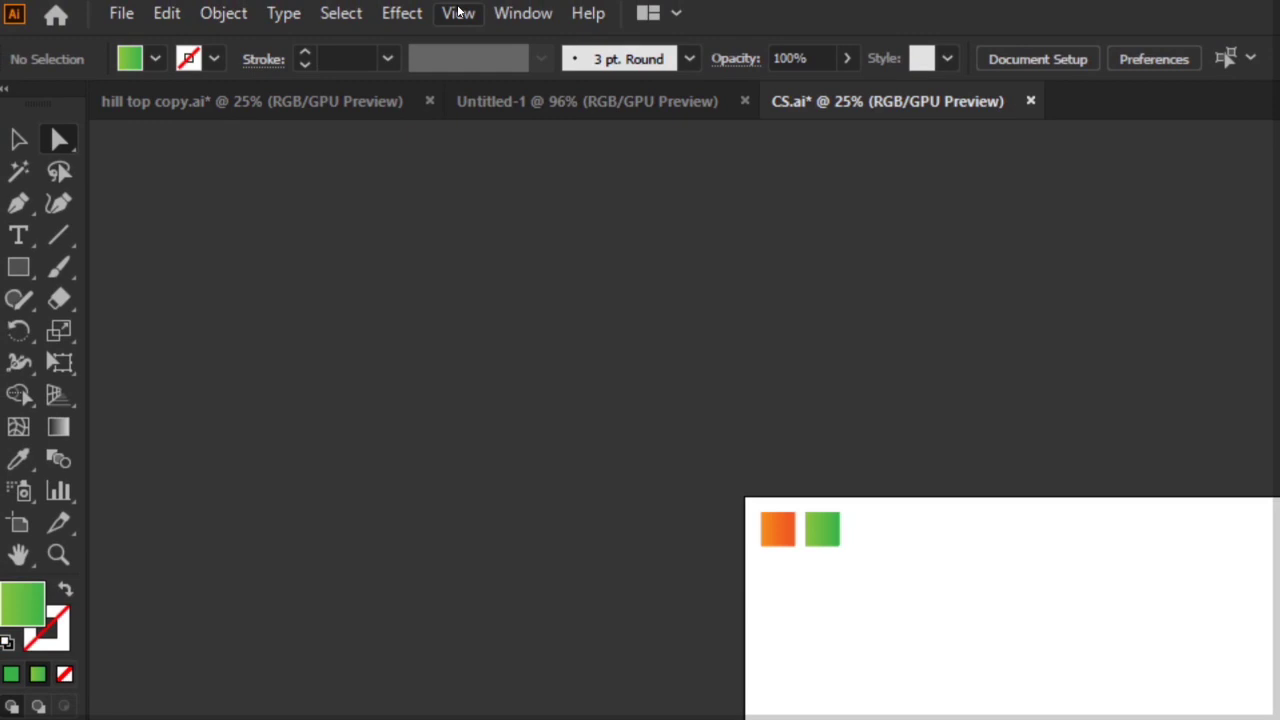
- Switch Trim View back on and off again to compare how artwork outside the artboard is displayed
click(460, 11)
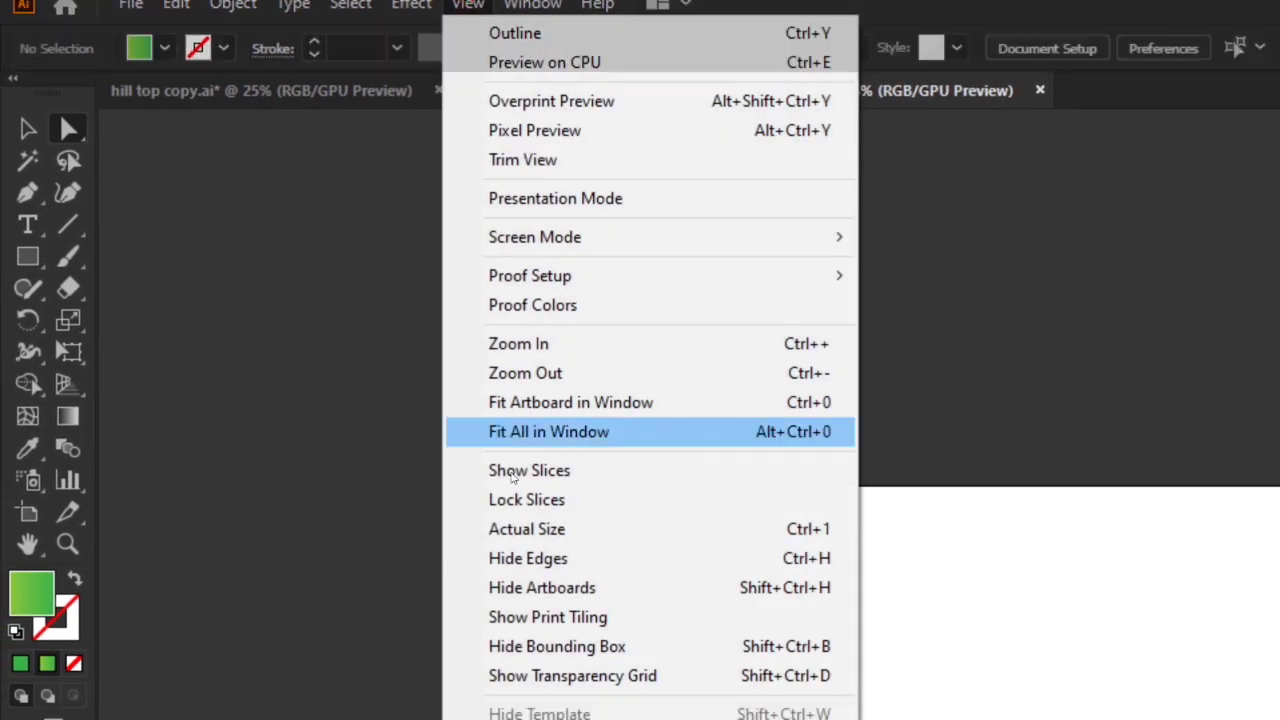
click(557, 166)
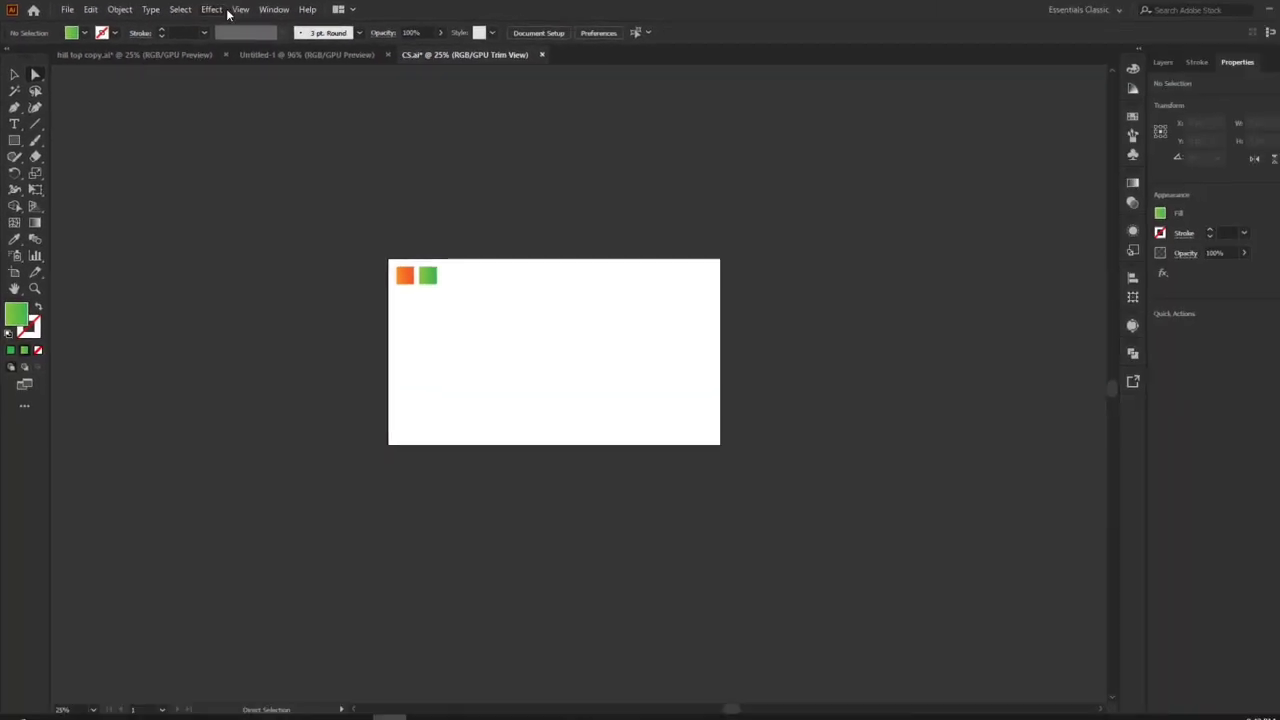
click(461, 21)
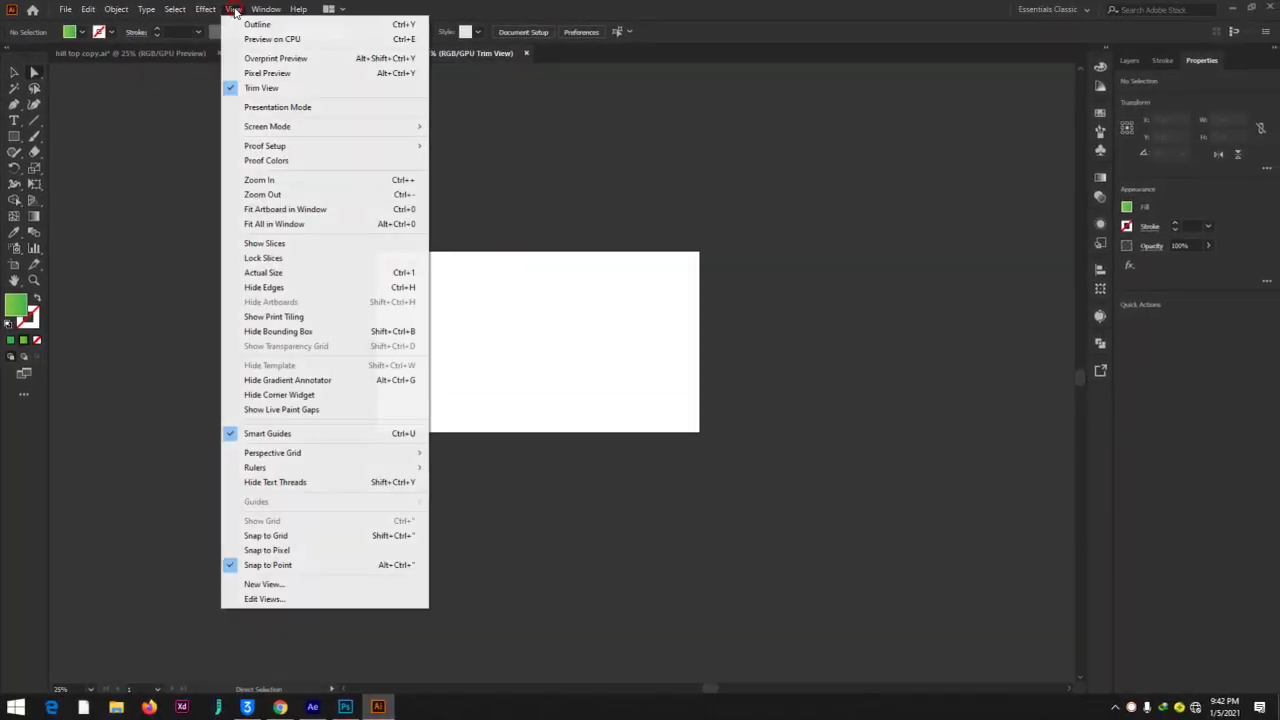
click(412, 25)
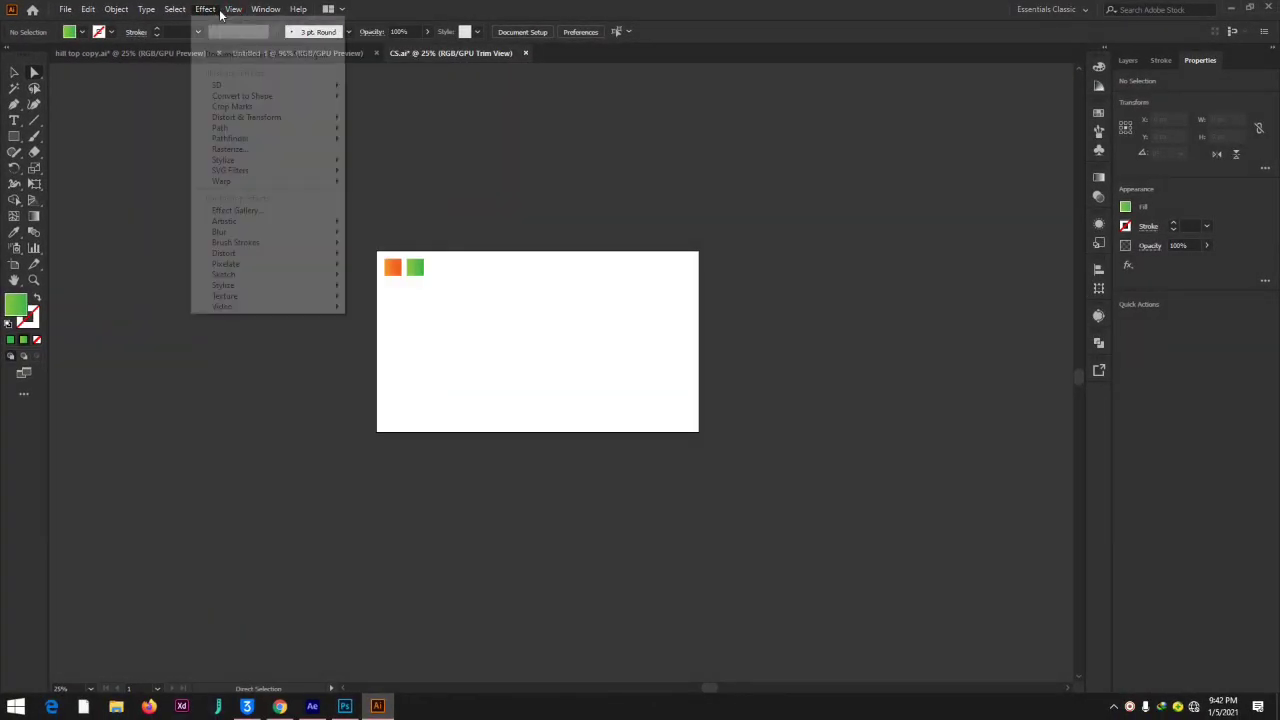
click(233, 10)
click(261, 87)
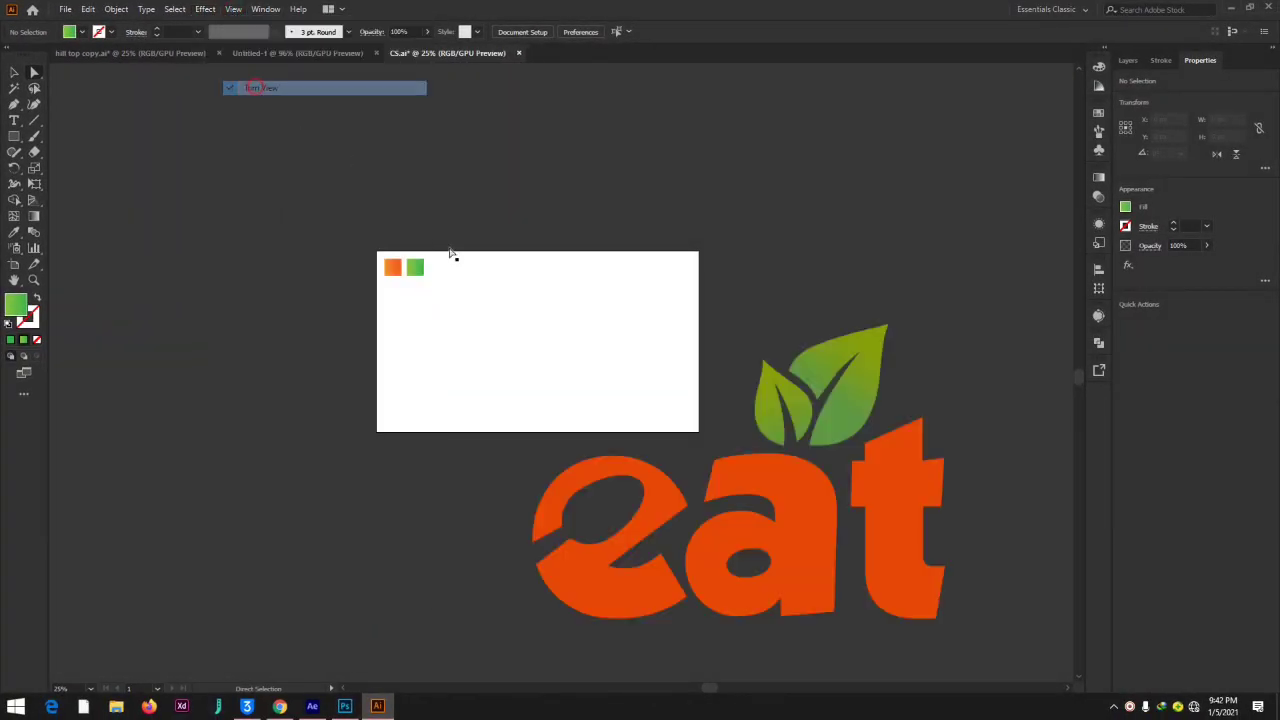
- Move the linked "eat" logo image over the artboard and briefly check the Image Trace settings
drag(785, 488, 594, 340)
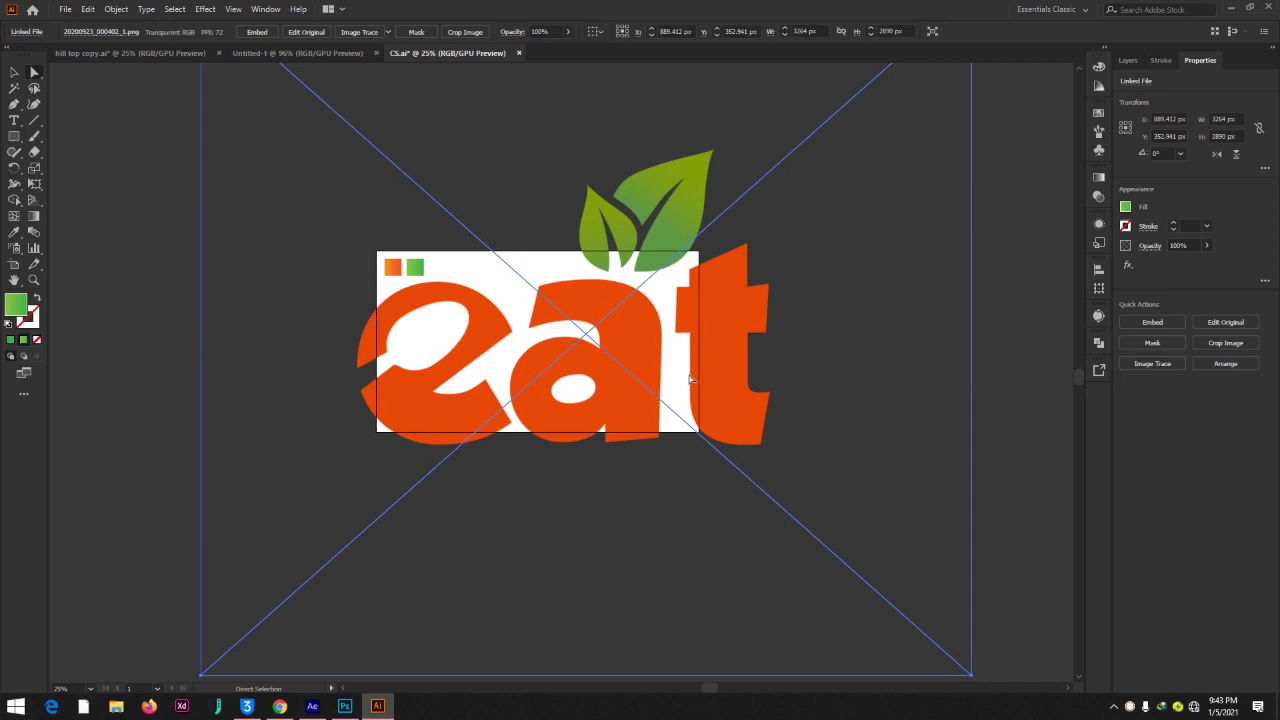
click(1099, 318)
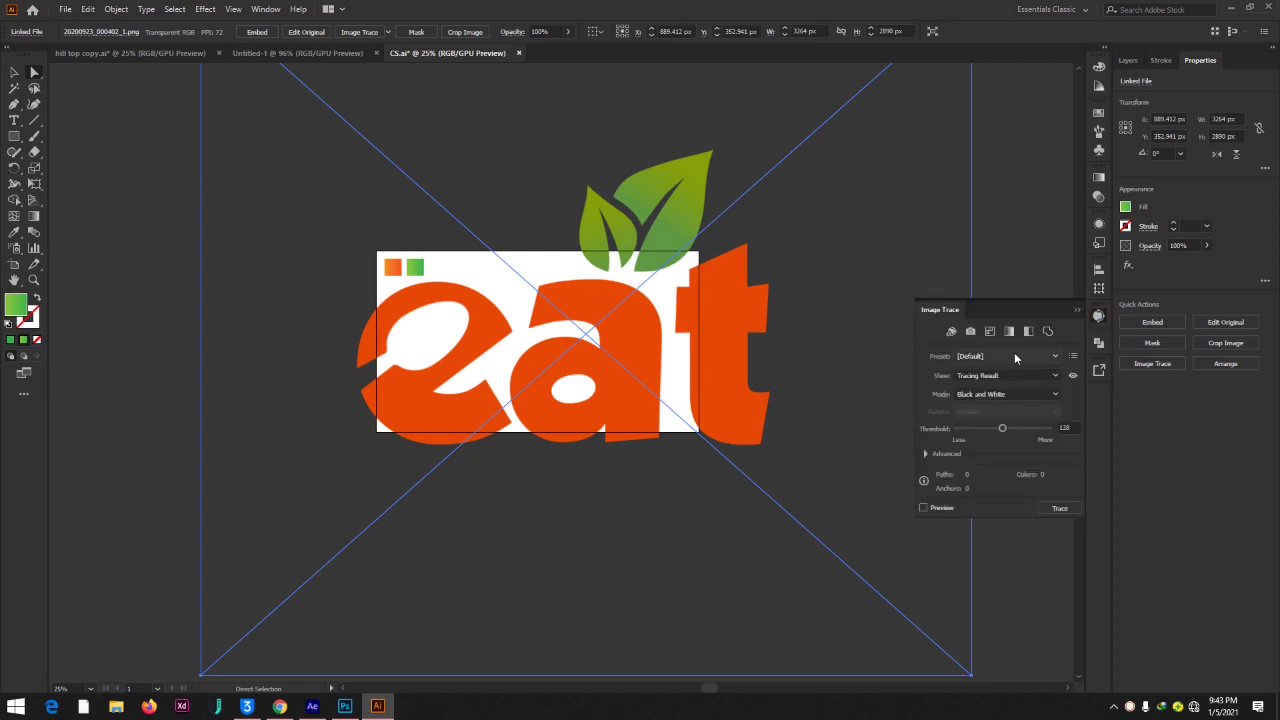
click(1077, 309)
- Try moving the logo image around the artboard with both the Direct Selection and Selection tools
drag(597, 305, 562, 340)
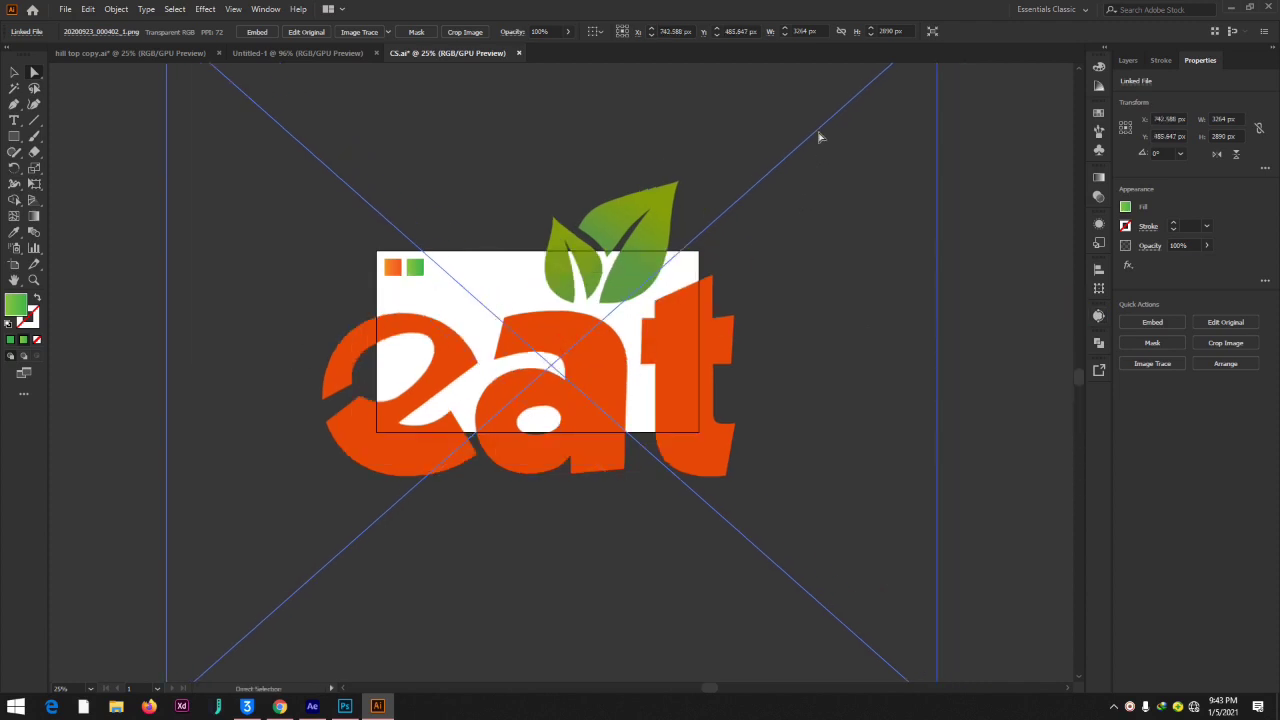
drag(804, 134, 706, 268)
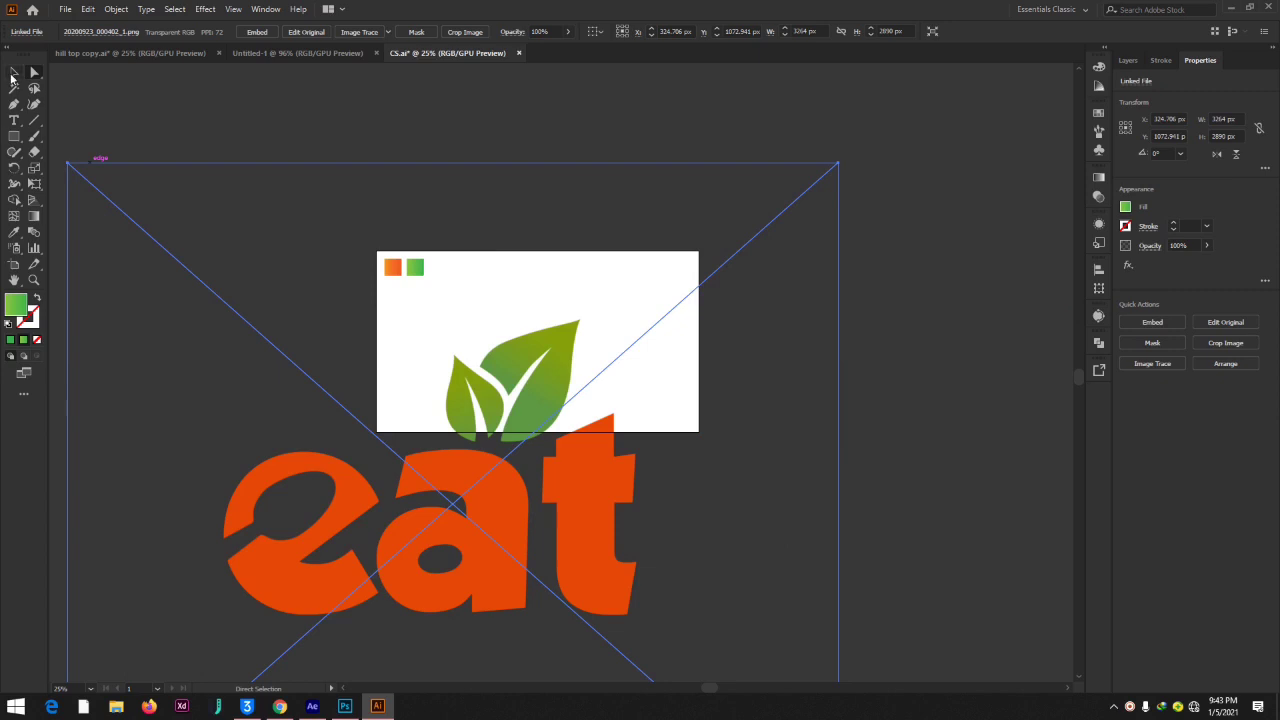
click(14, 73)
drag(570, 375, 669, 293)
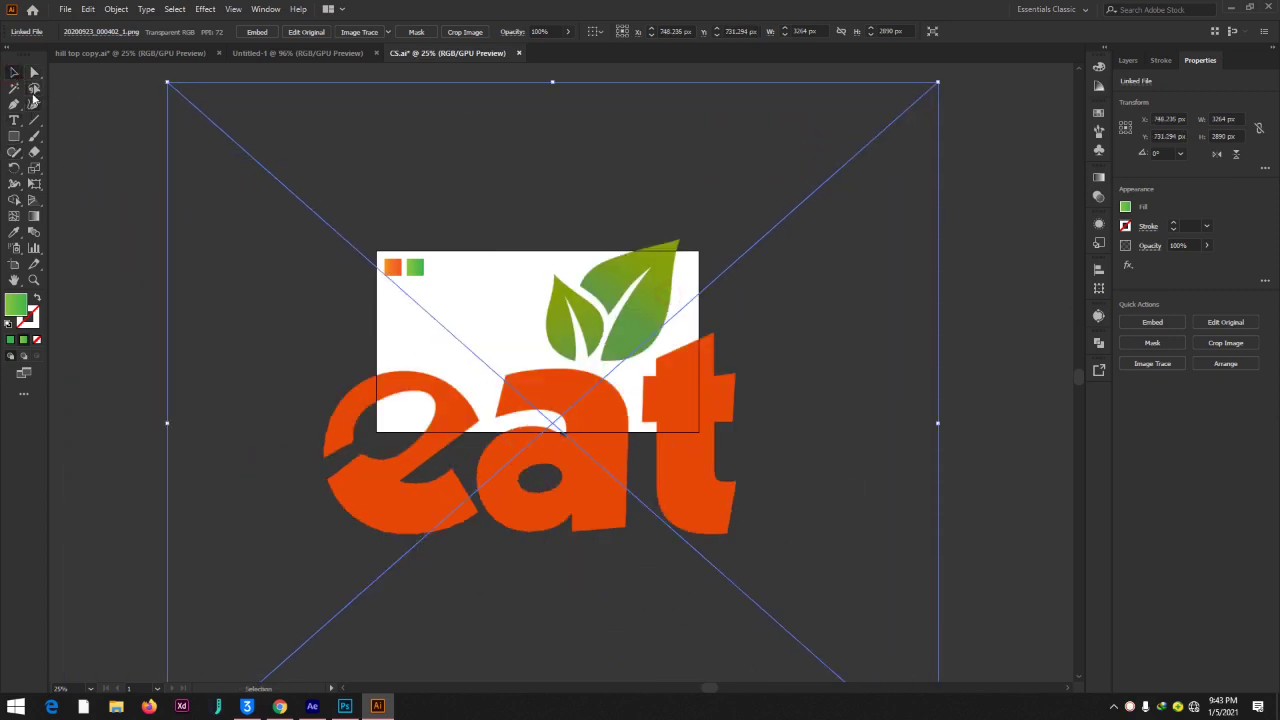
click(34, 73)
drag(172, 84, 207, 111)
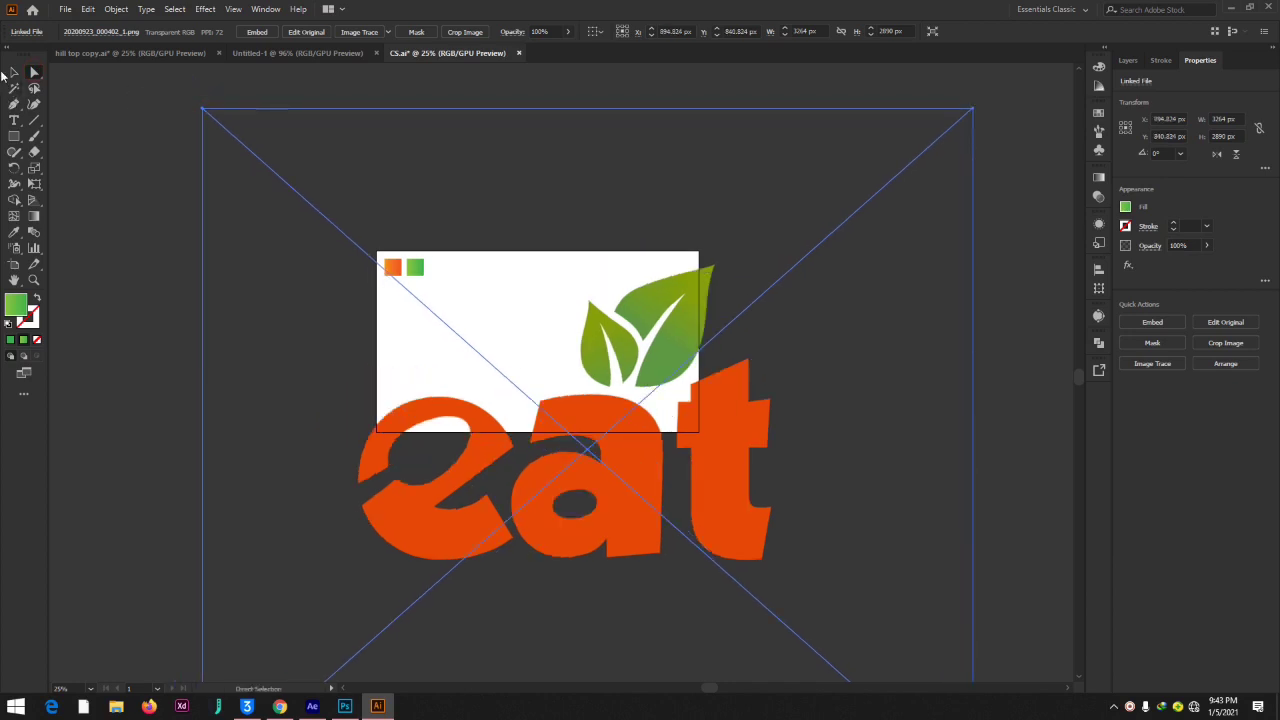
- Scale the logo image down proportionally to about 404 × 358 px and place it inside the artboard
click(13, 73)
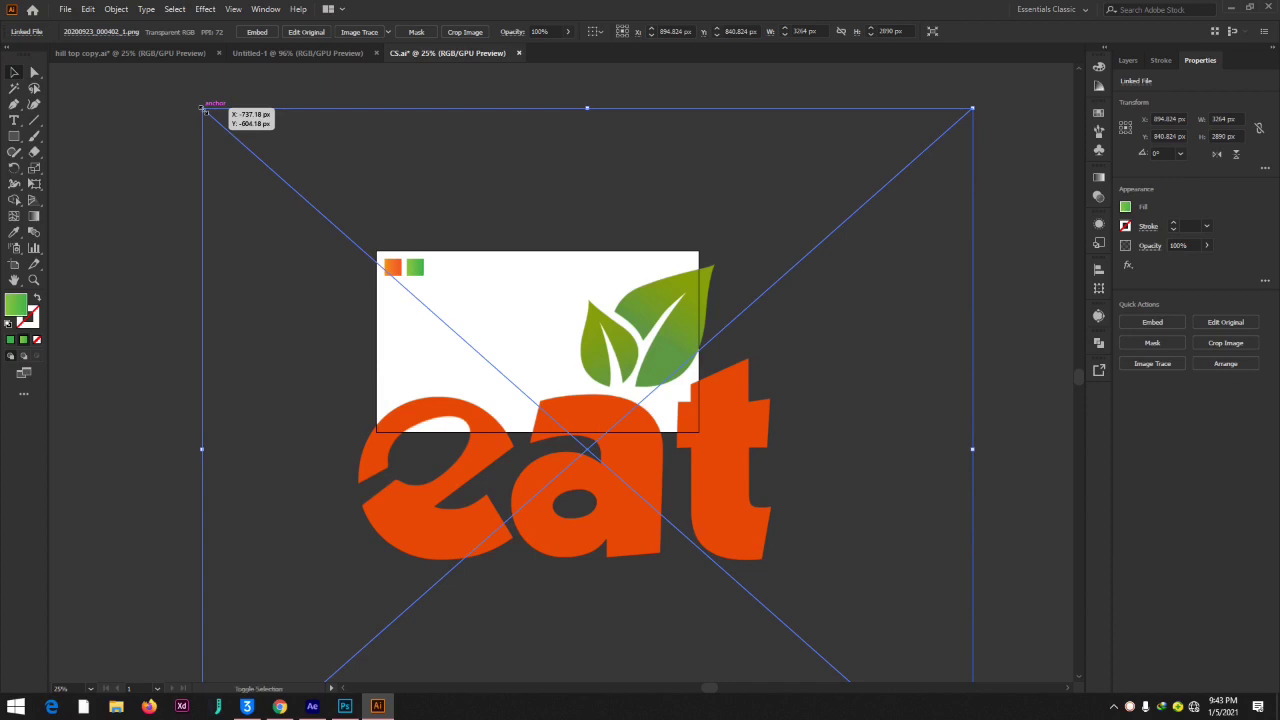
drag(203, 110, 620, 478)
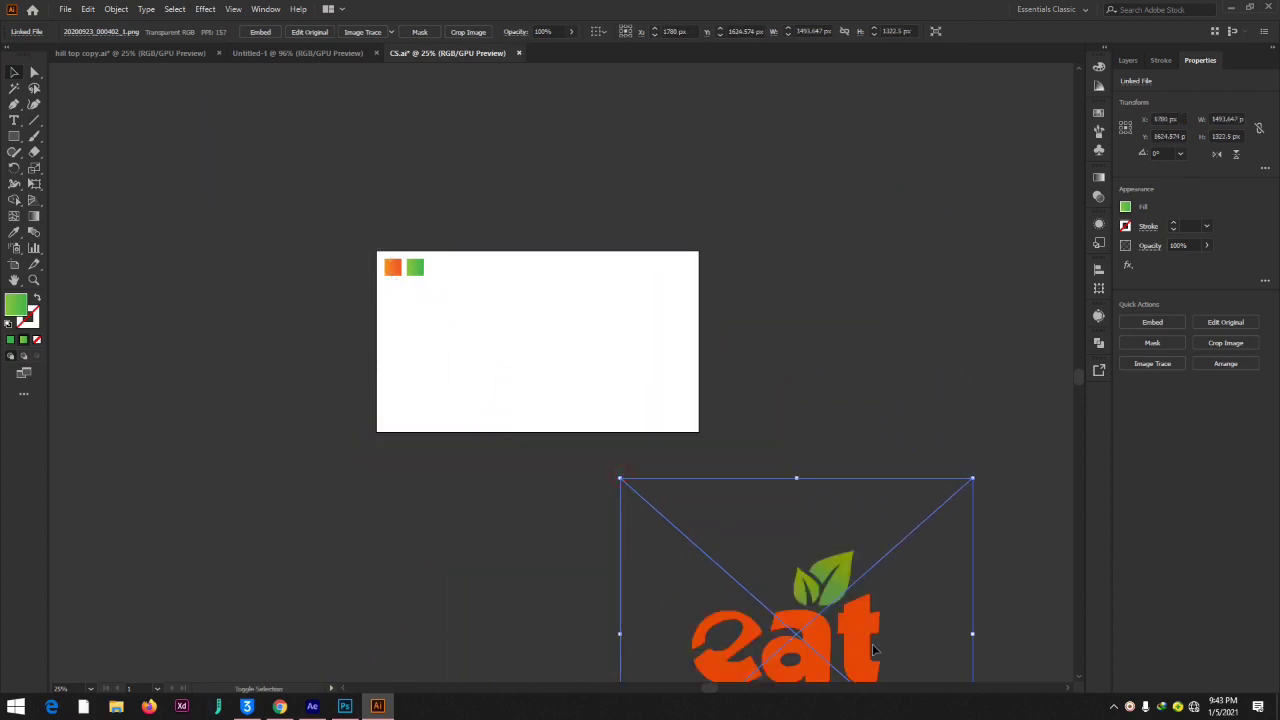
drag(873, 650, 605, 337)
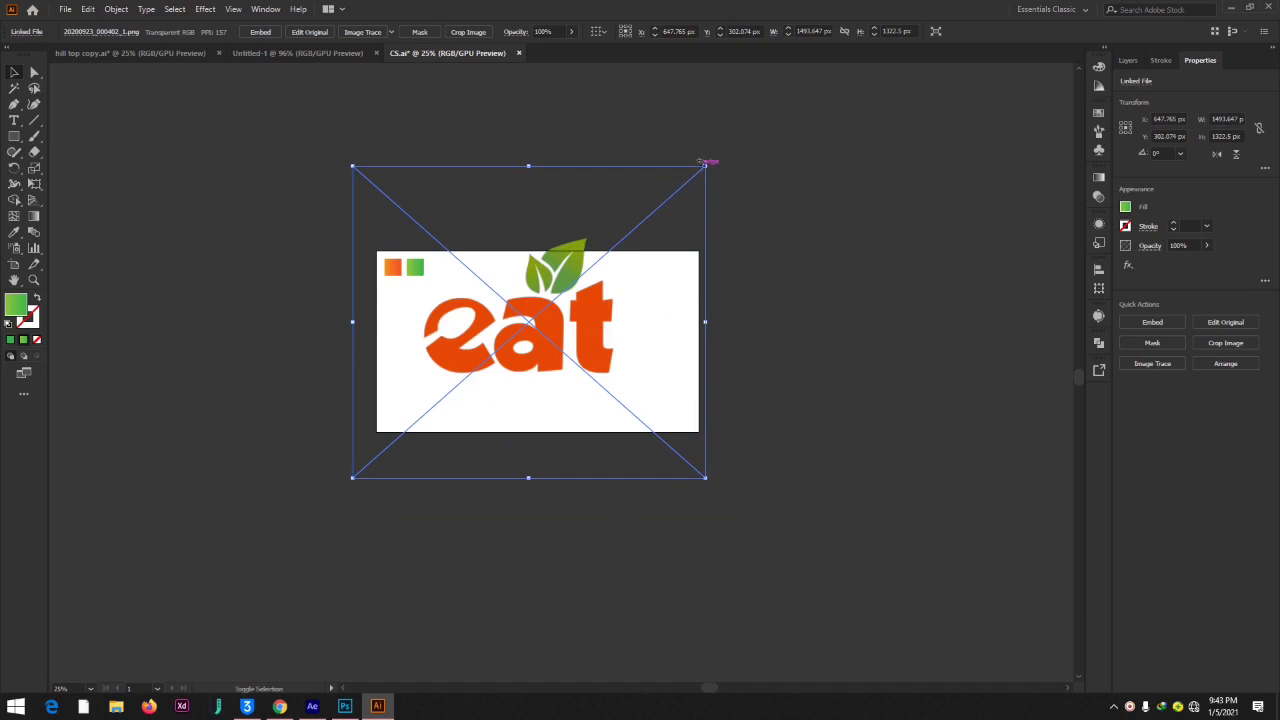
drag(705, 166, 449, 354)
drag(419, 432, 570, 316)
- Move the logo image near the artboard's center, at about X 665 px, Y 390 px, and deselect it
key(ctrl+equal)
key(ctrl+equal)
key(ctrl+equal)
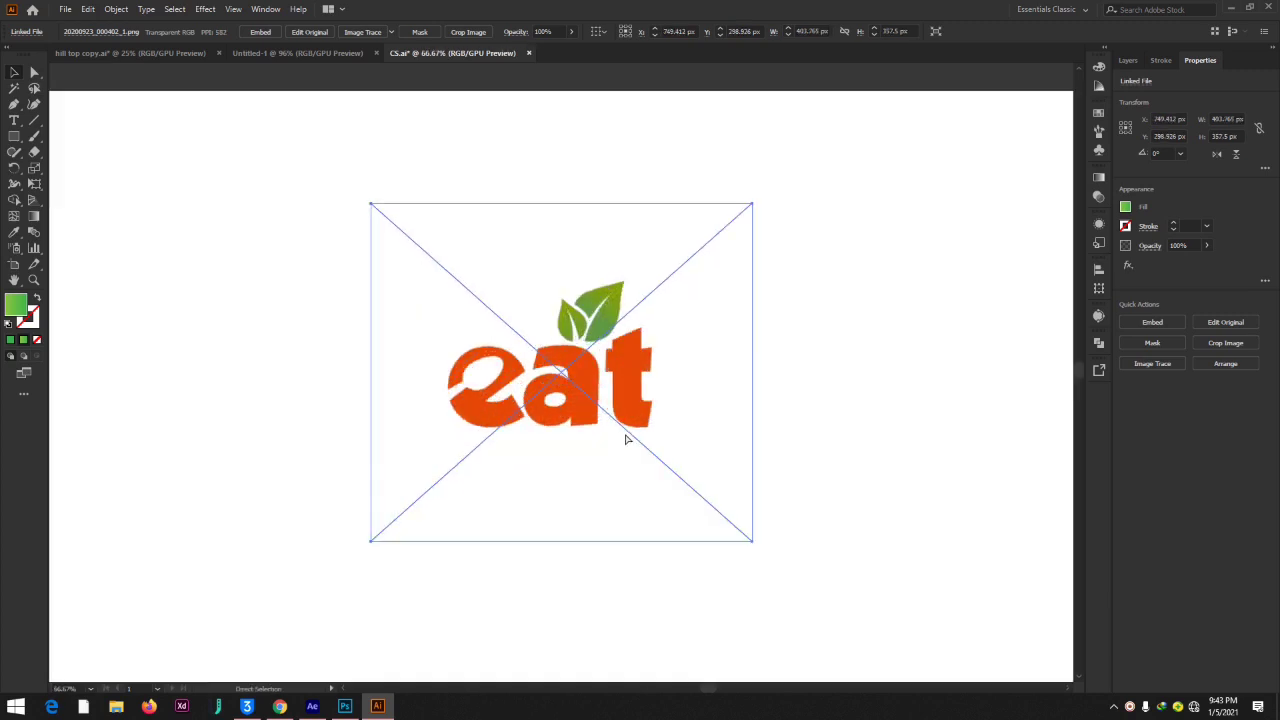
key(ctrl+equal)
key(ctrl+minus)
key(ctrl+minus)
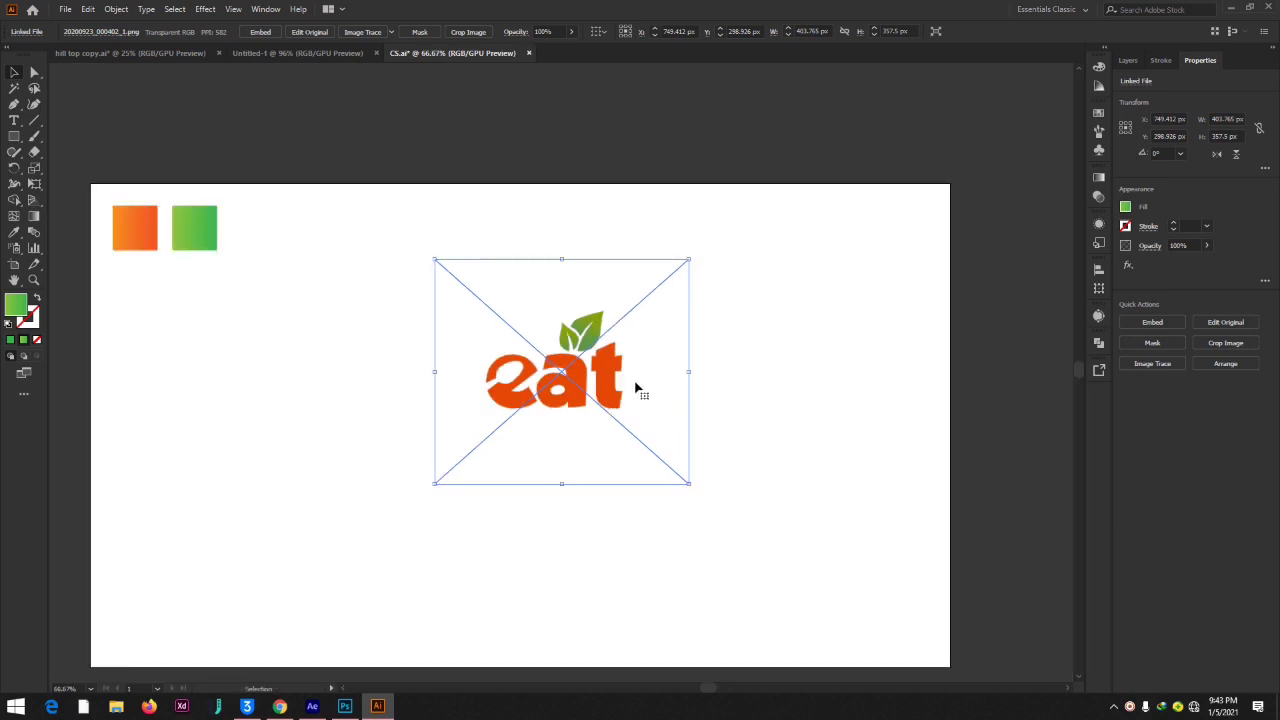
drag(636, 388, 582, 446)
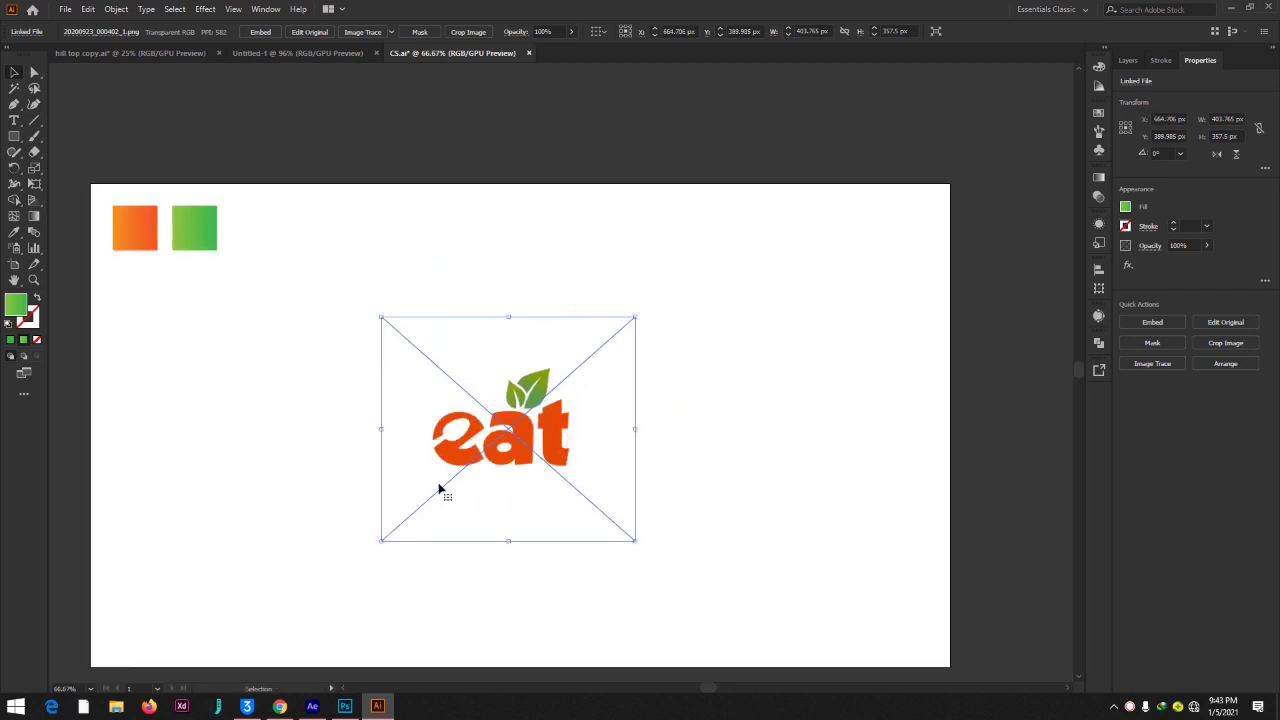
click(752, 379)
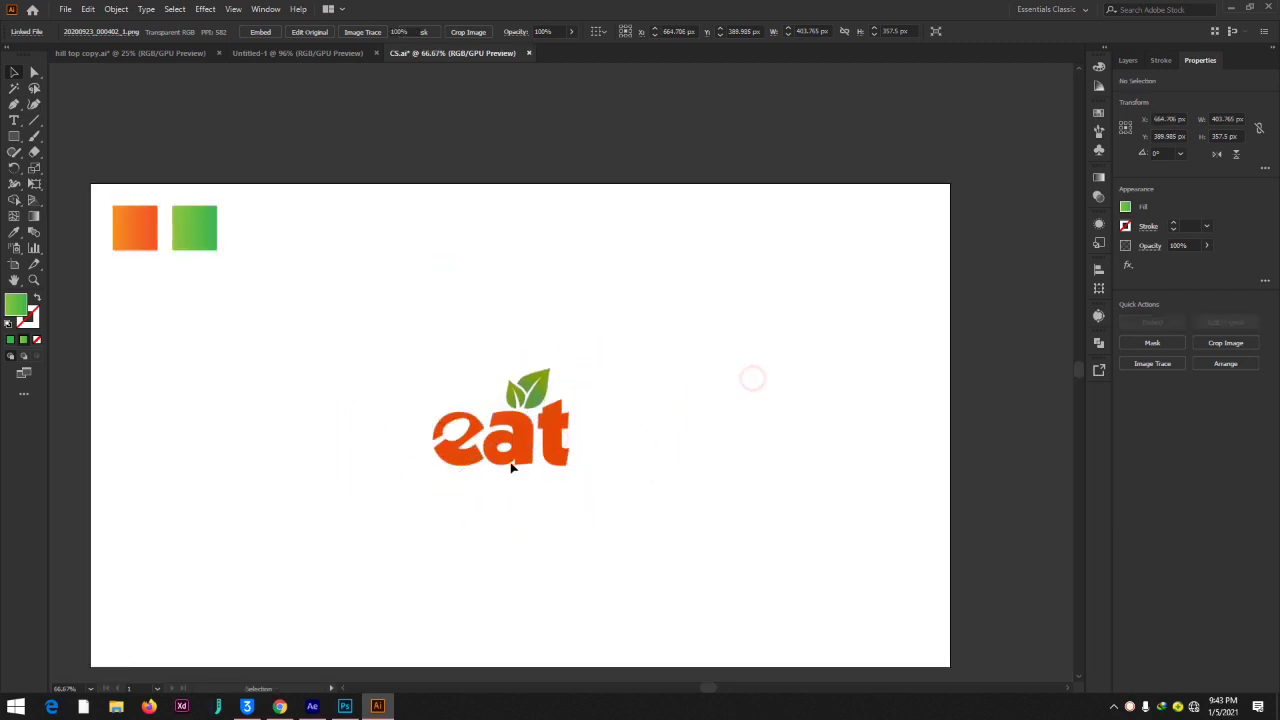
- Open the Image Trace settings for the logo image and scale it proportionally to about 396 × 351 px
click(578, 463)
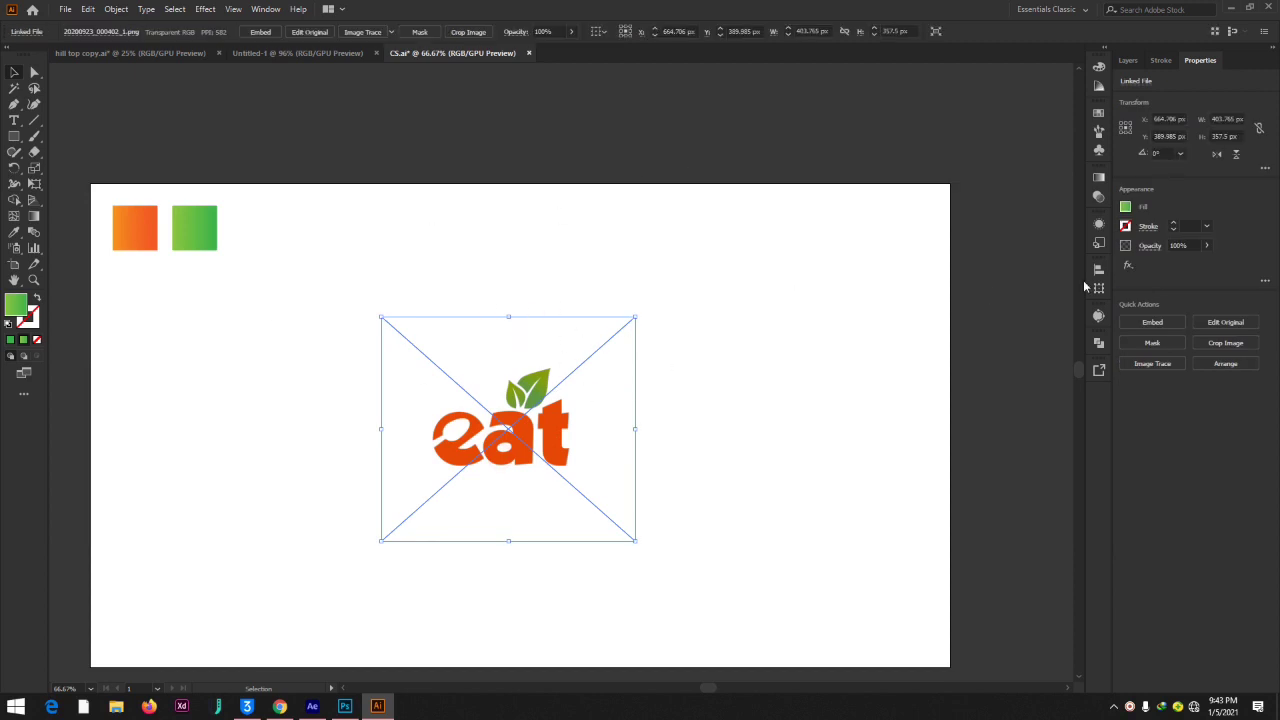
click(1099, 317)
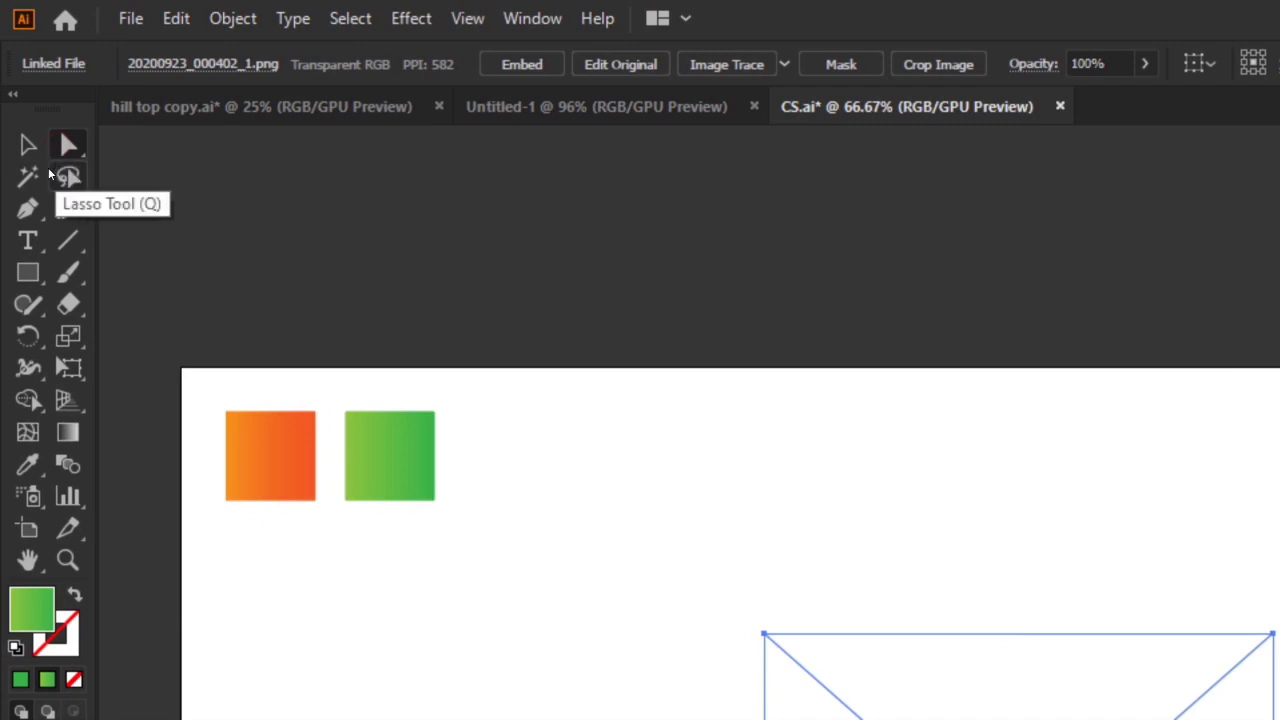
click(20, 152)
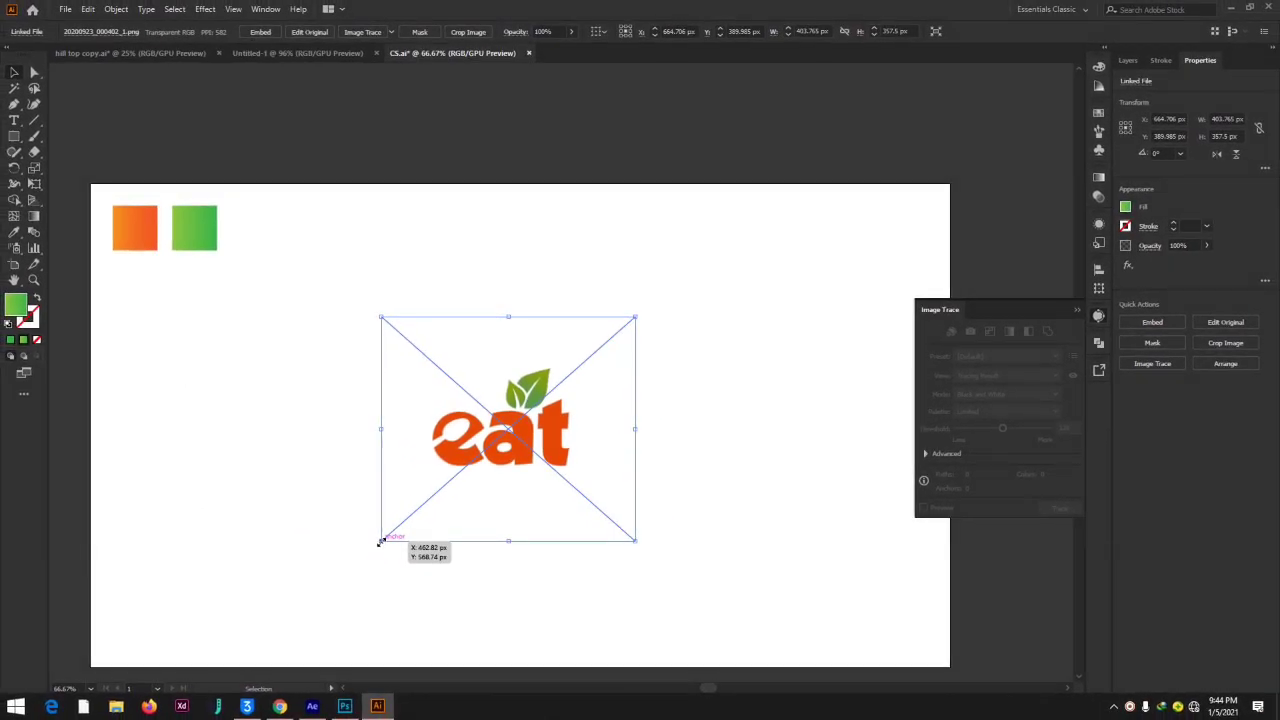
mouse_move(380, 541)
mouse_down()
mouse_move(366, 562)
mouse_move(375, 538)
mouse_up()
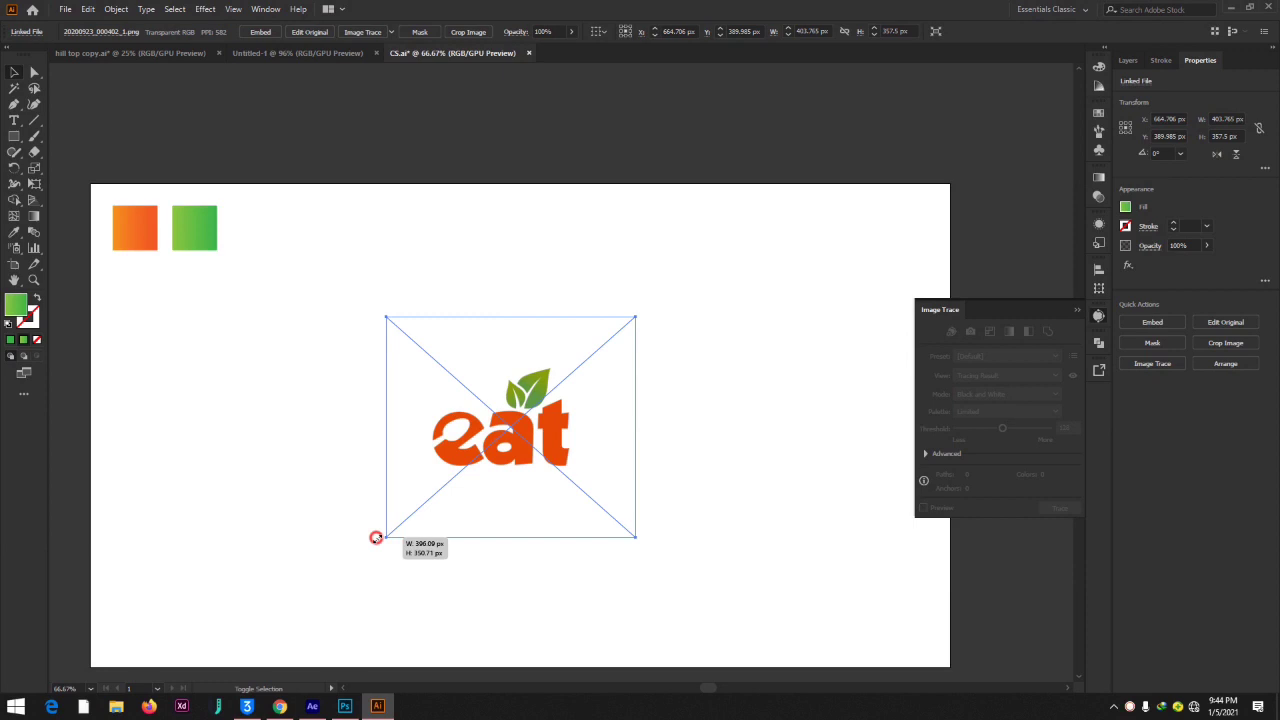
drag(375, 538, 375, 536)
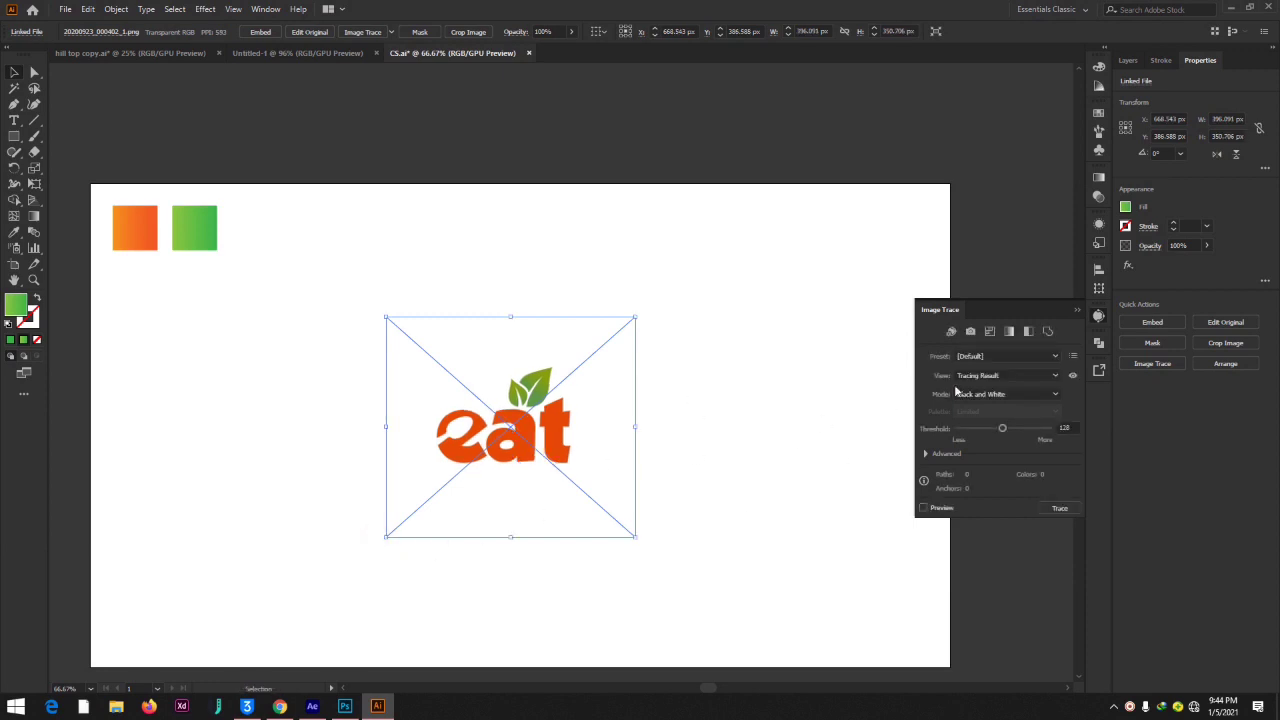
- Trace the logo image with the 3 Colors preset, accept the large-image tracing, and close the trace settings
click(1054, 355)
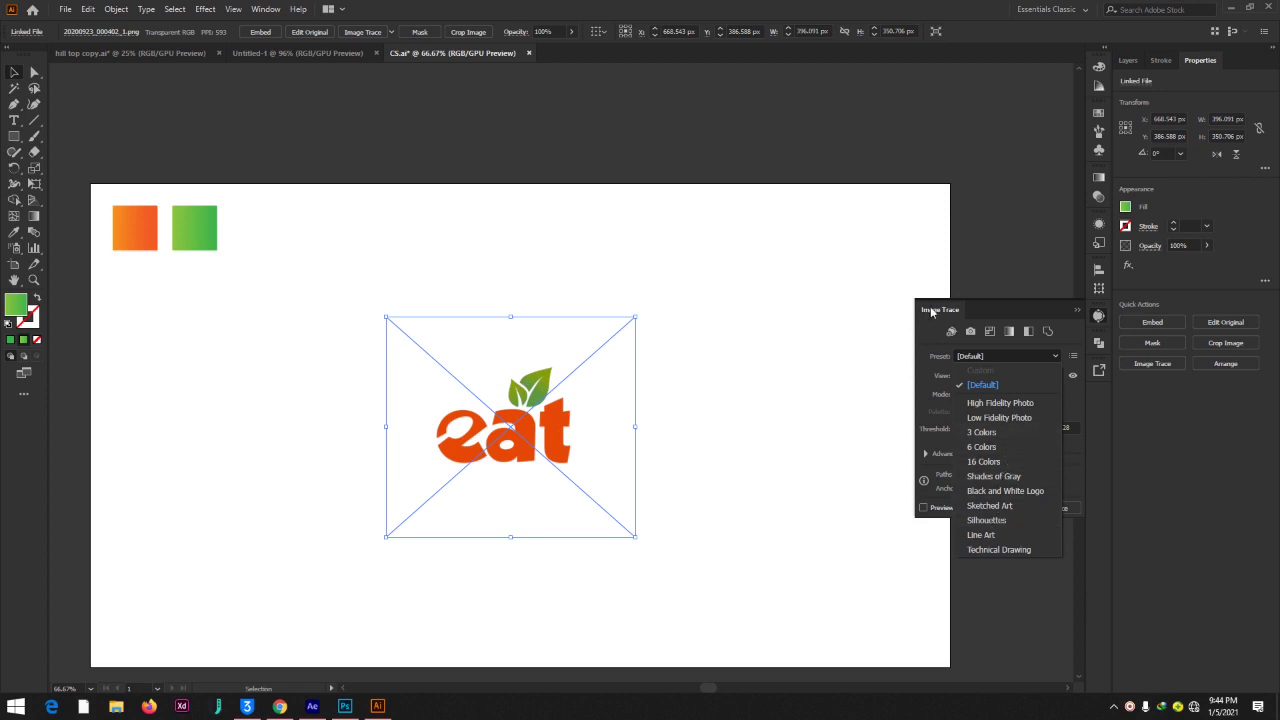
click(1013, 432)
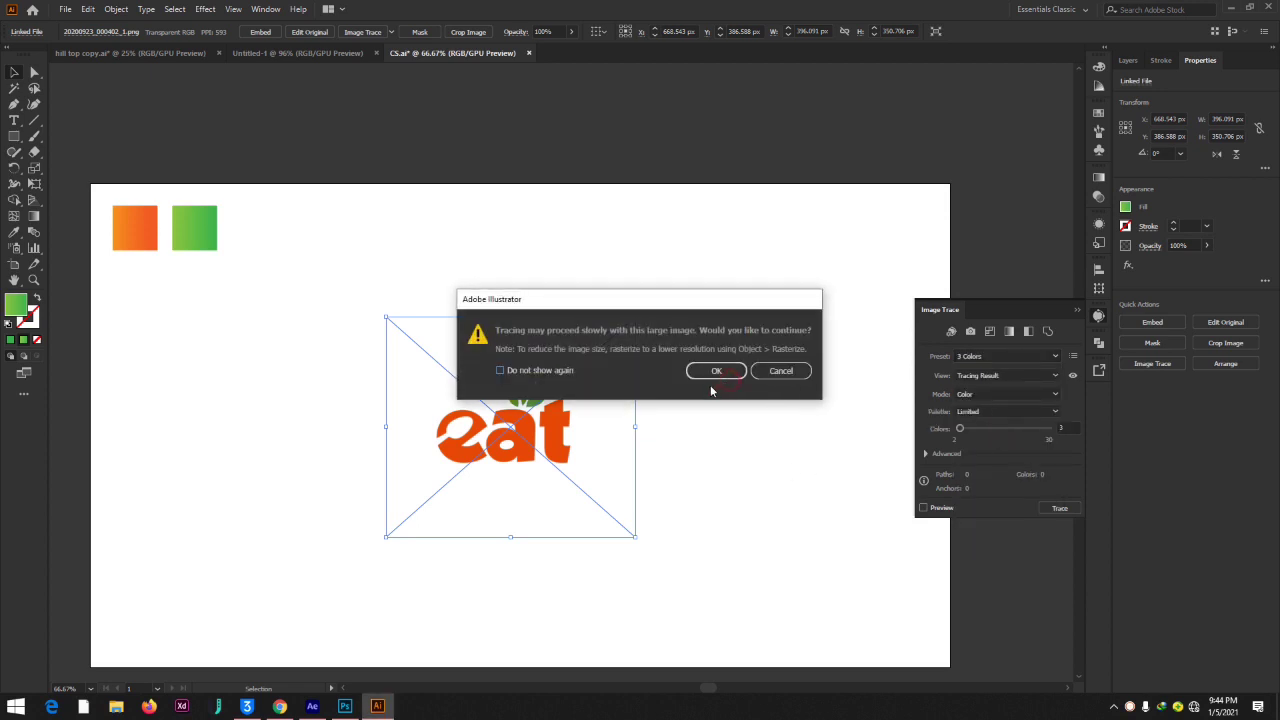
click(709, 371)
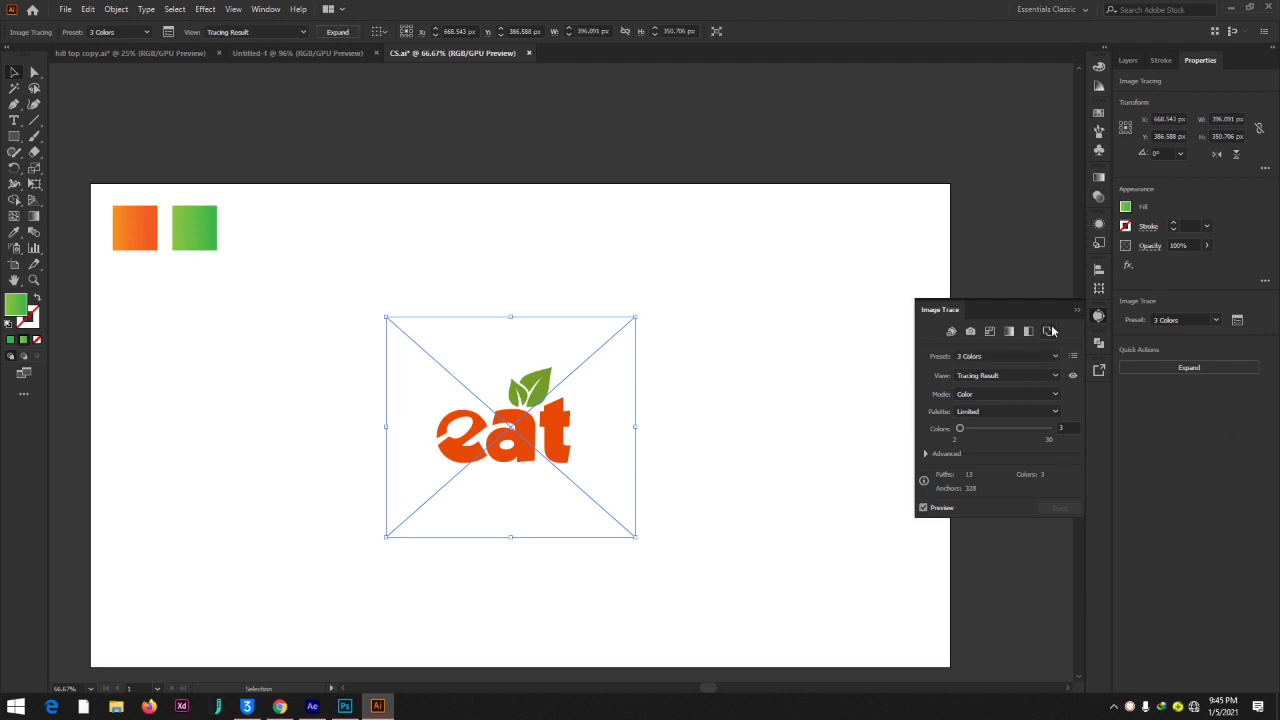
click(1076, 312)
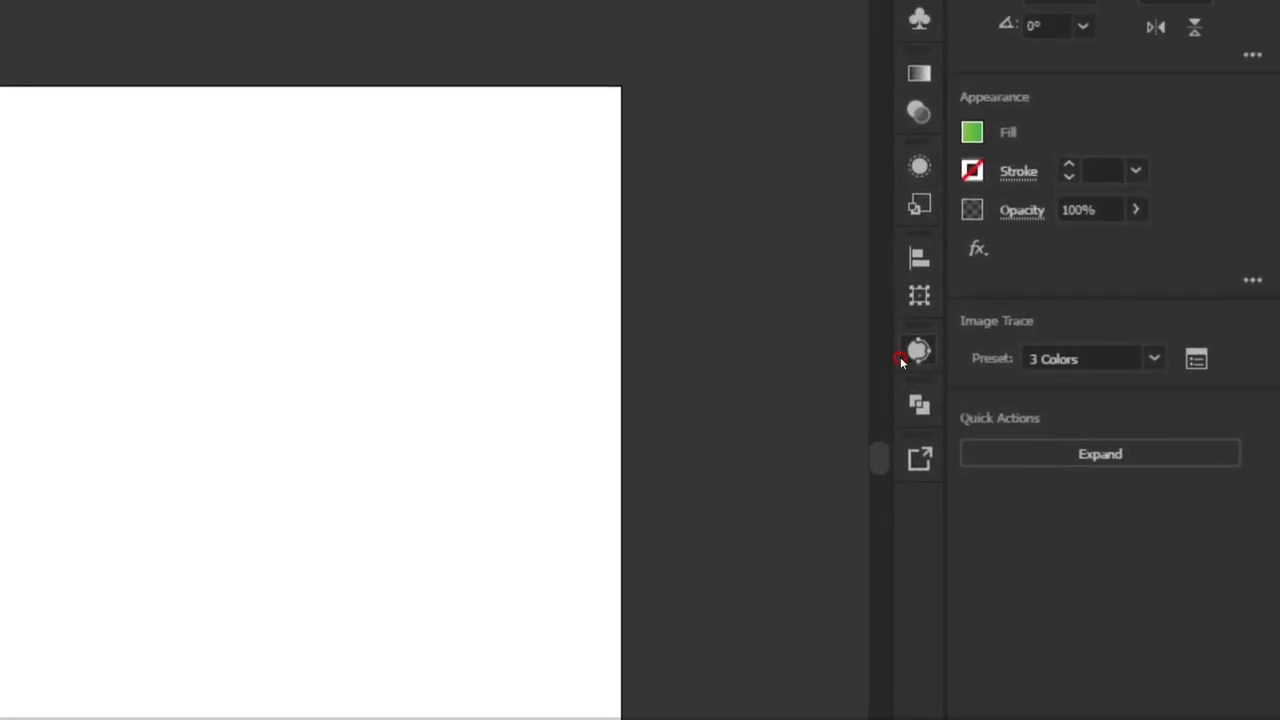
- Recheck where the Image Trace settings are found and expand the traced logo into editable paths
click(913, 357)
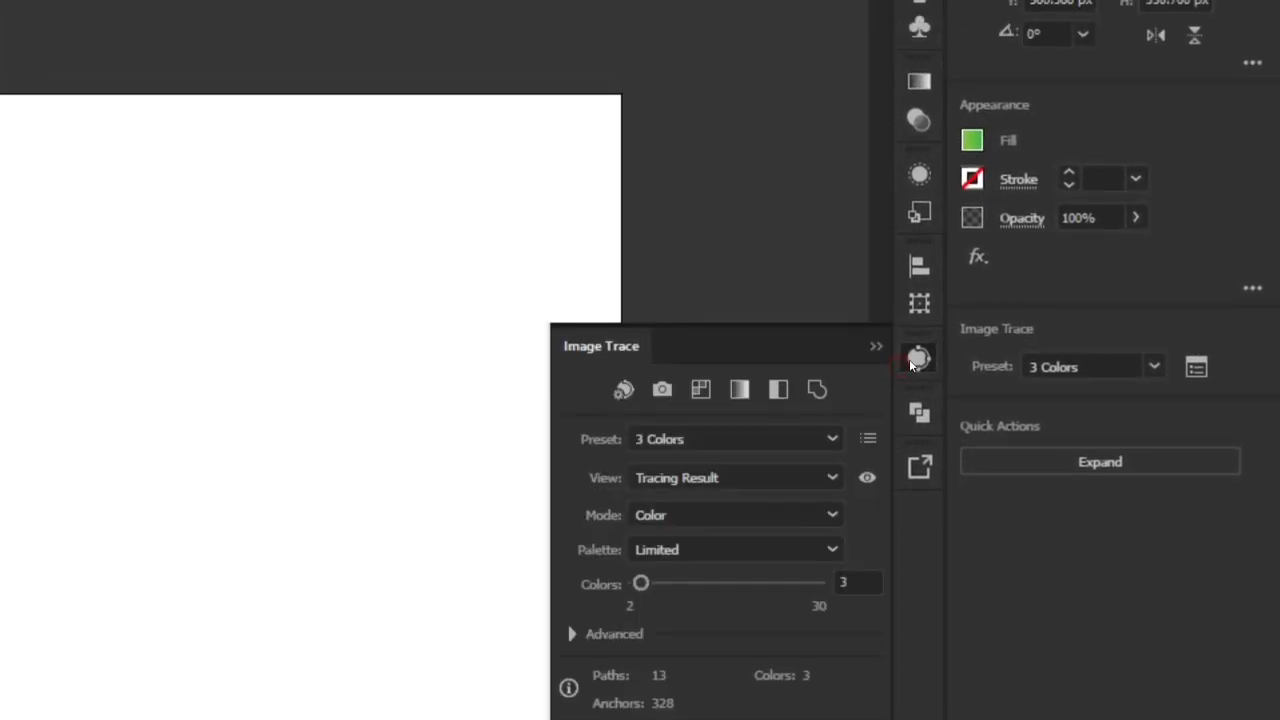
click(911, 362)
click(530, 23)
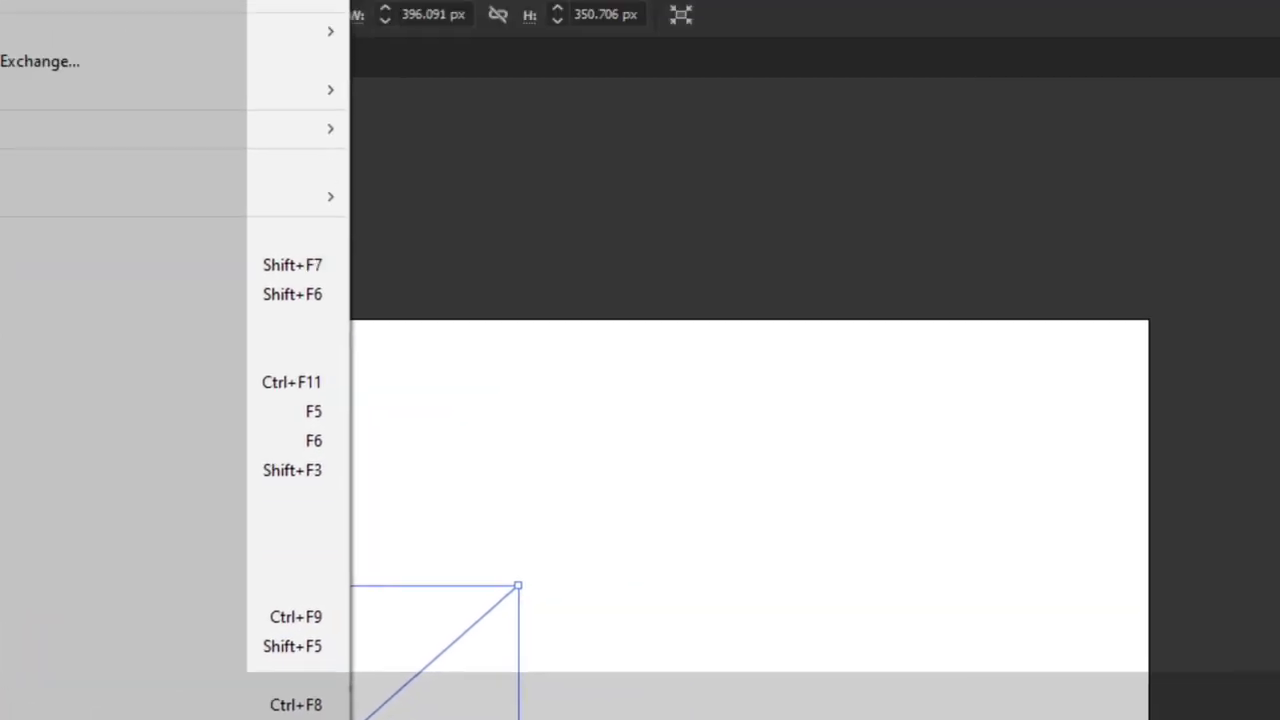
click(643, 368)
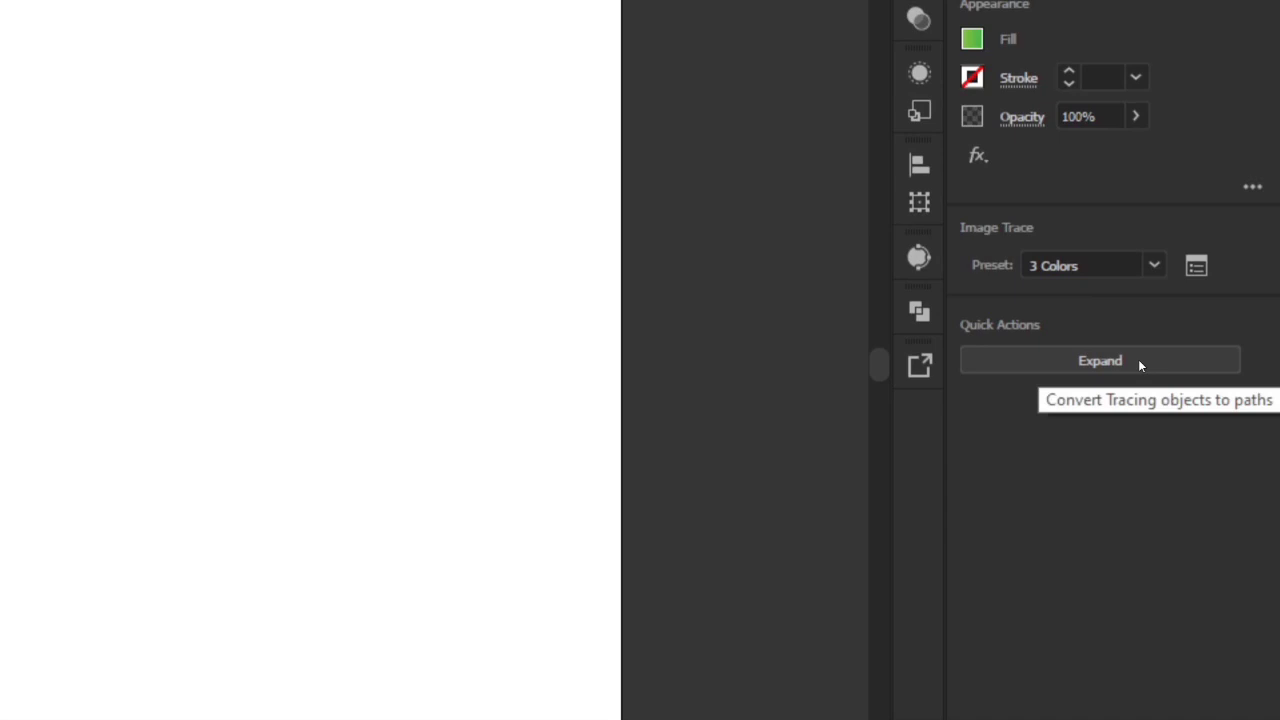
click(1108, 362)
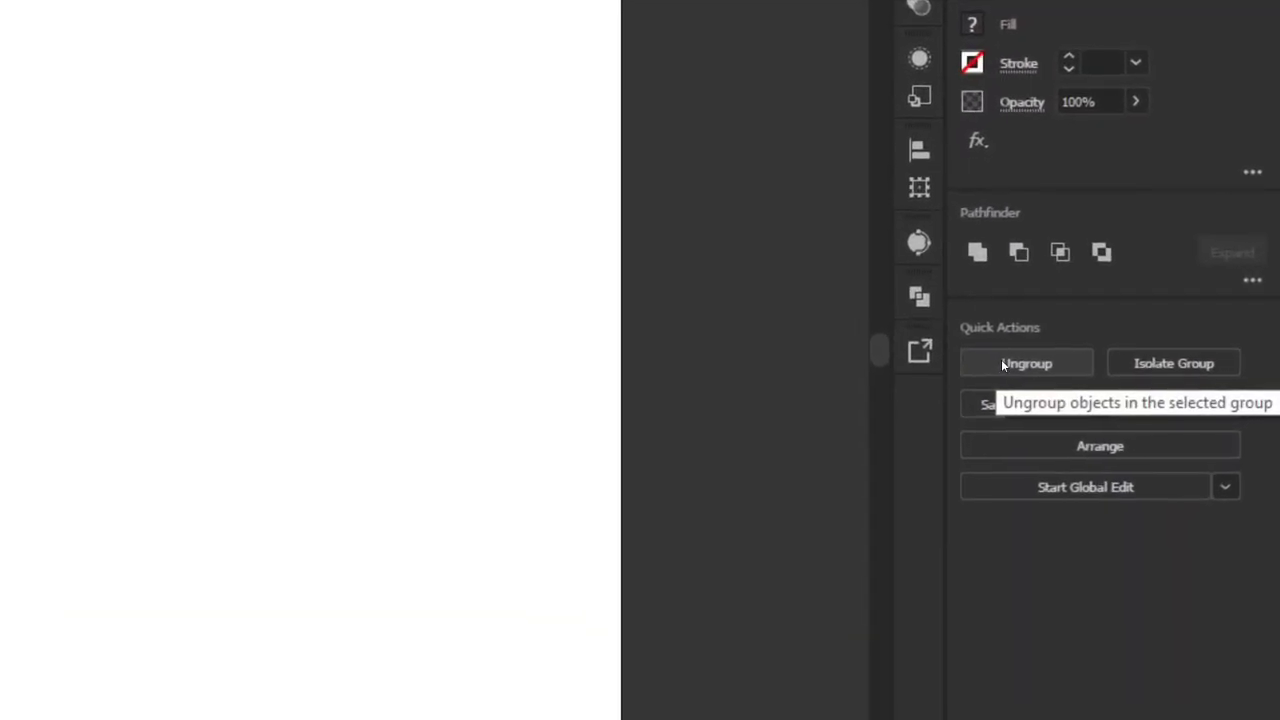
- Ungroup the expanded logo and delete the white background shape around the lettering and leaves
click(1001, 359)
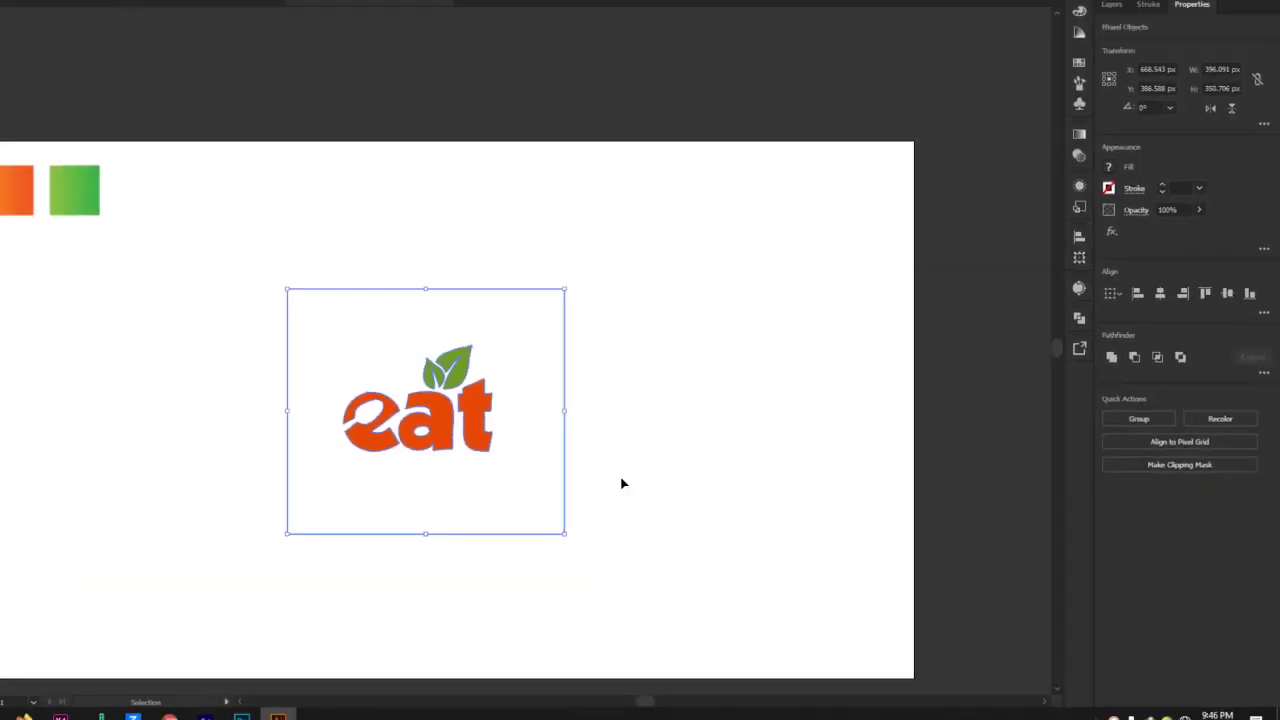
click(207, 222)
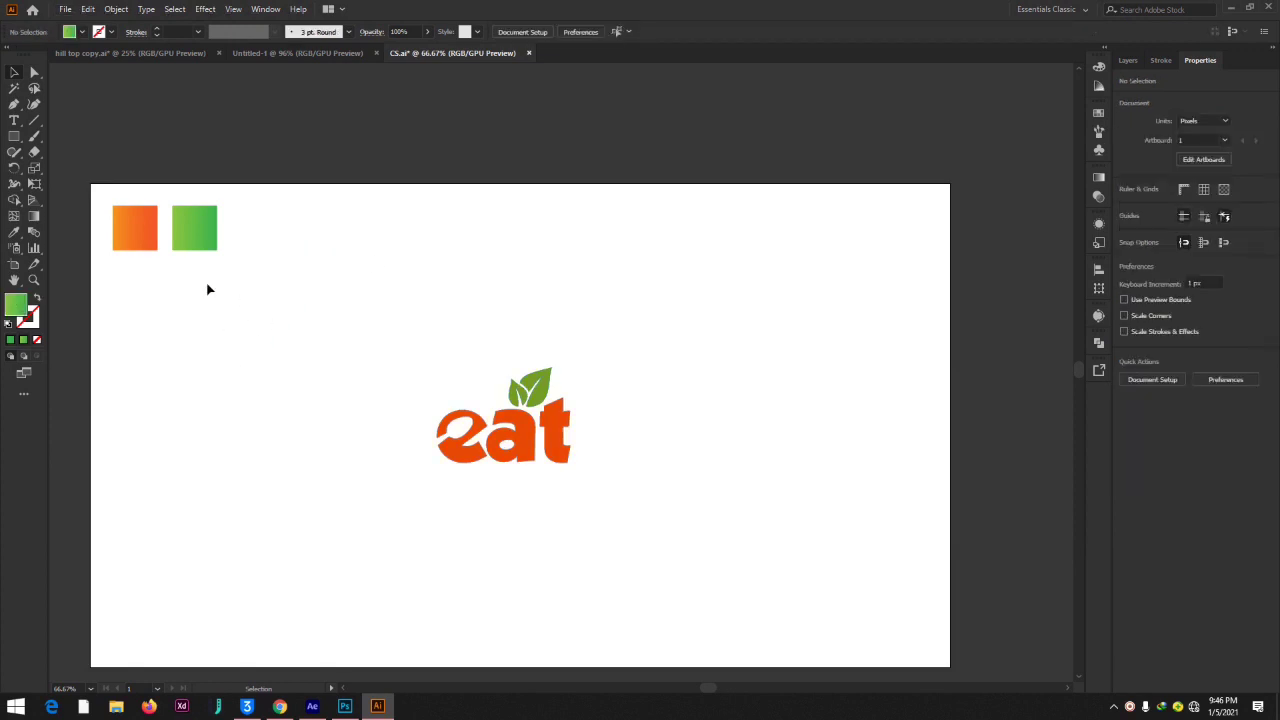
click(472, 458)
click(70, 70)
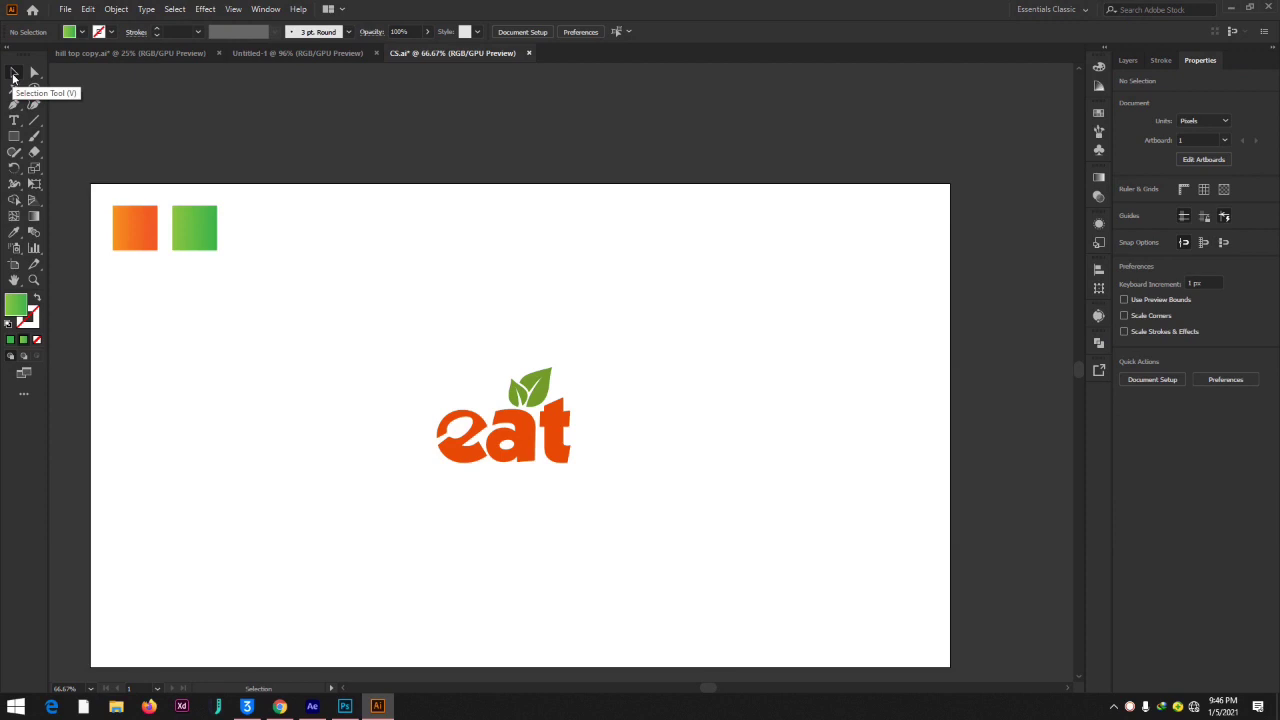
click(433, 374)
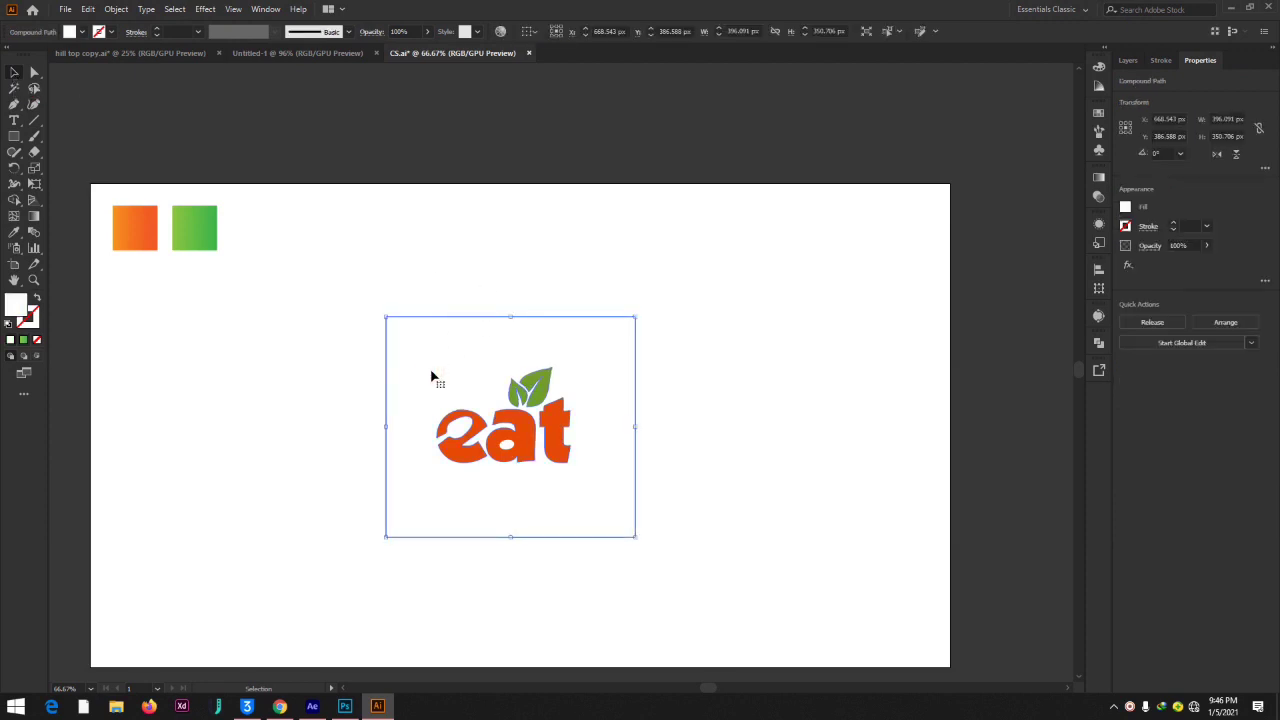
key(Delete)
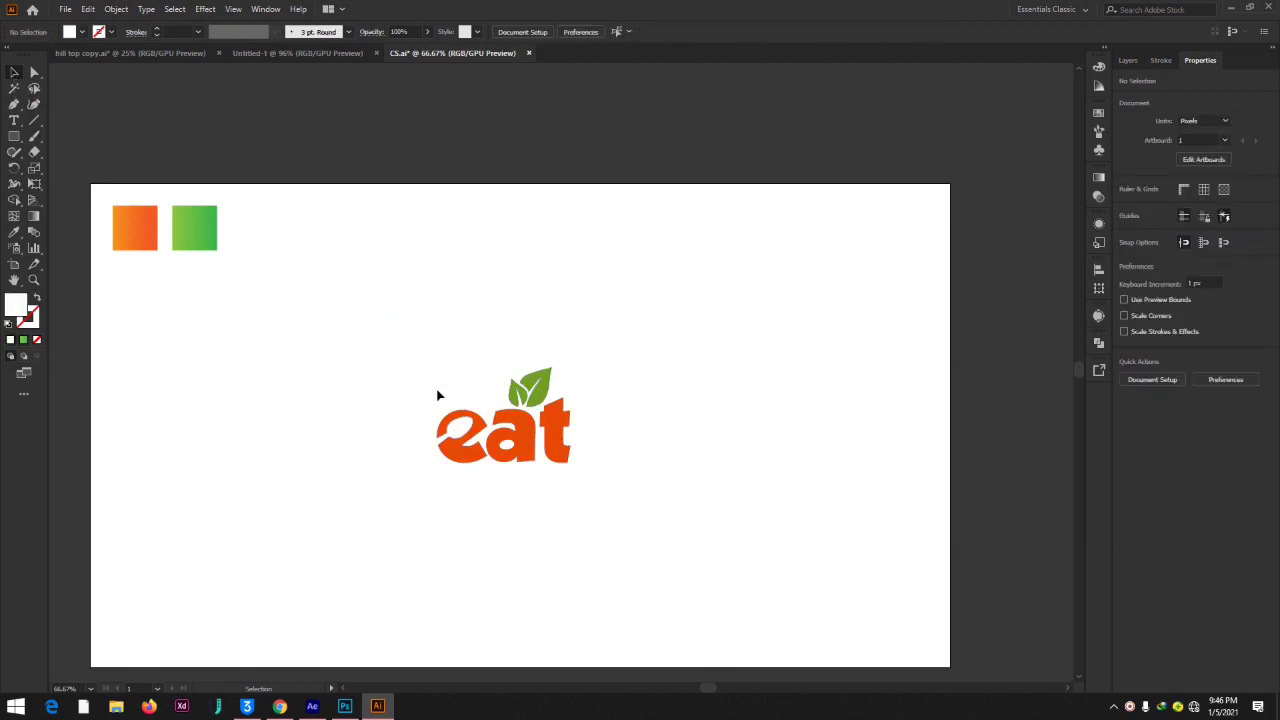
- Separate the white oval from the opening of the letter "a" and delete it
click(507, 449)
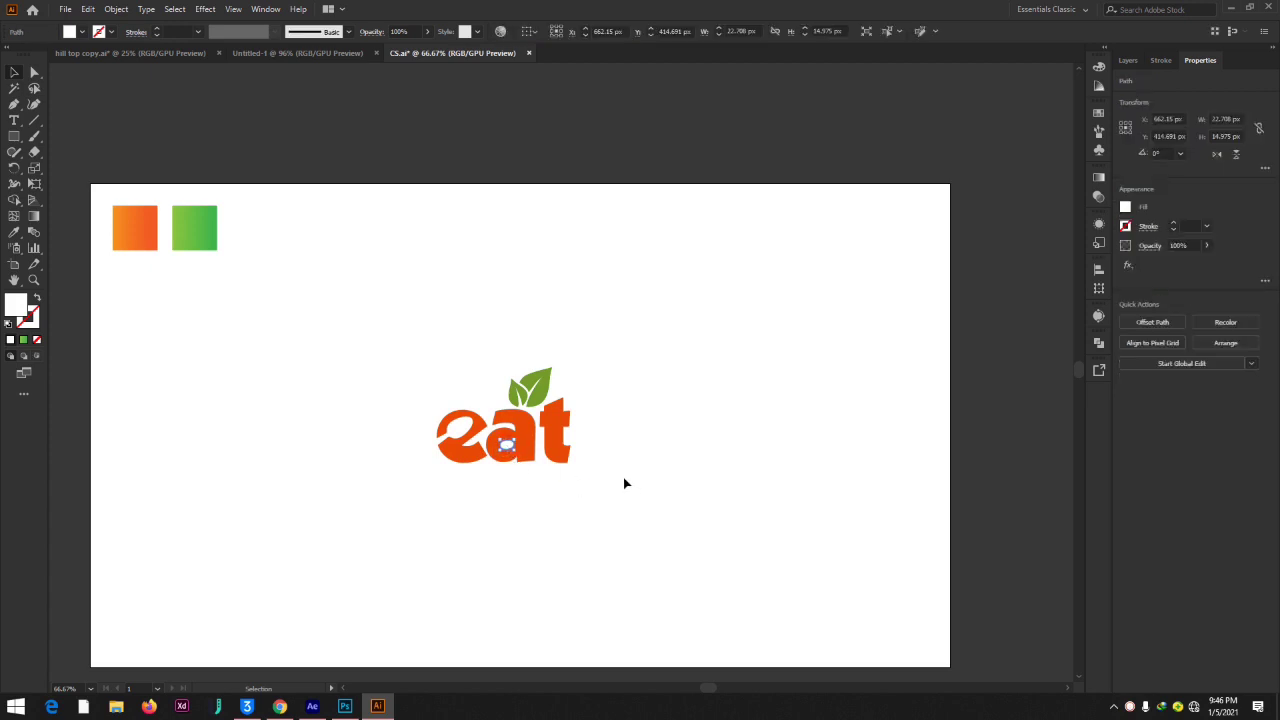
mouse_move(507, 449)
mouse_down()
mouse_move(497, 479)
mouse_move(508, 449)
mouse_up()
click(533, 494)
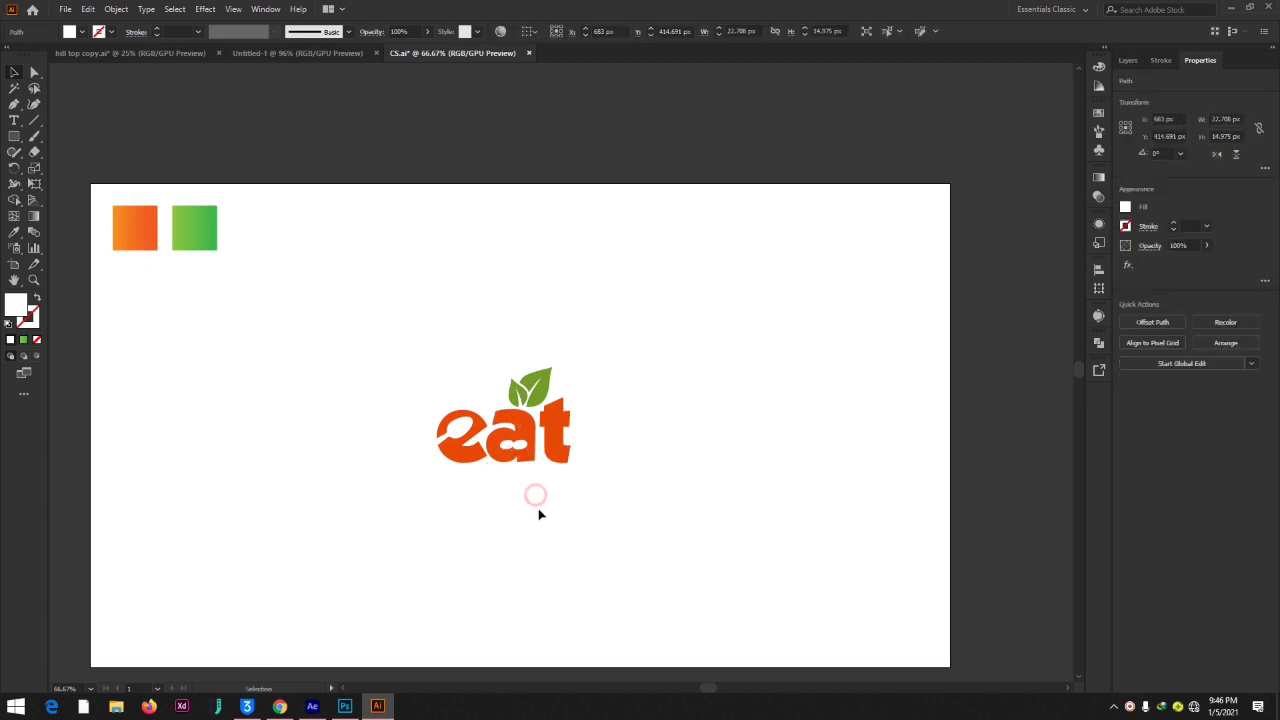
click(517, 445)
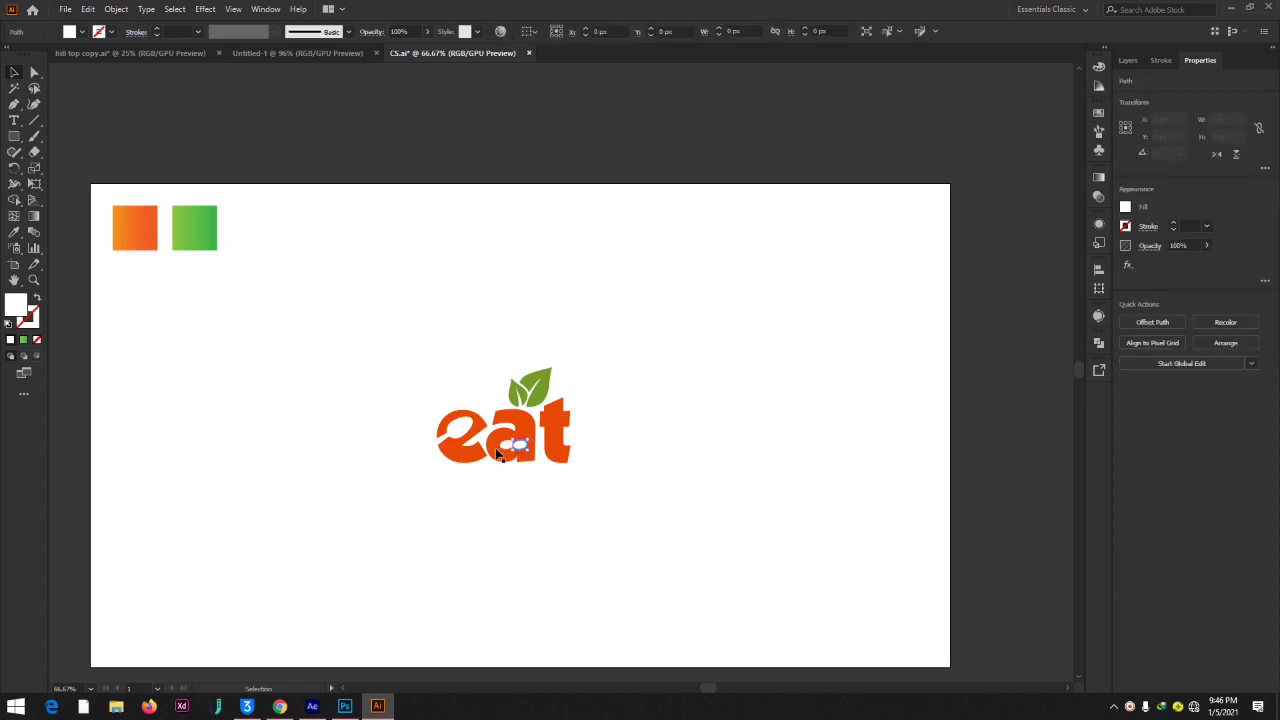
click(483, 505)
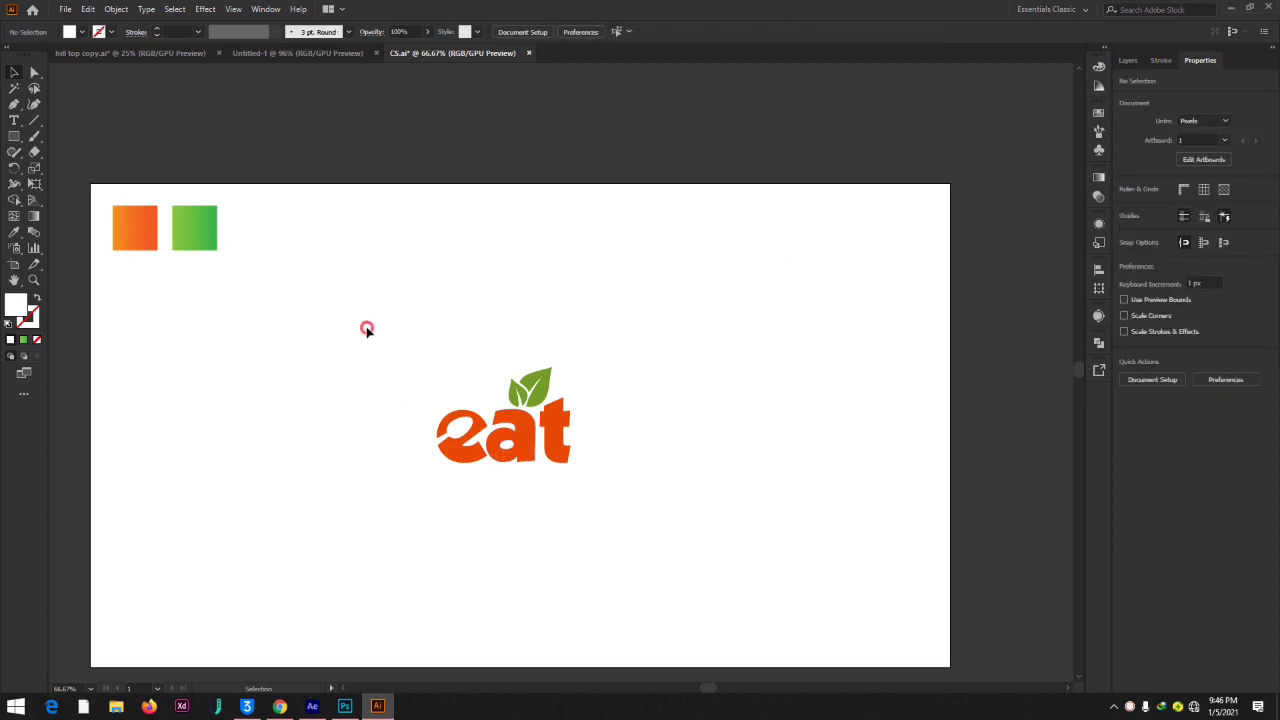
- Scale the whole logo proportionally to about 429 px wide and move it back toward the artboard's center
drag(366, 329, 682, 603)
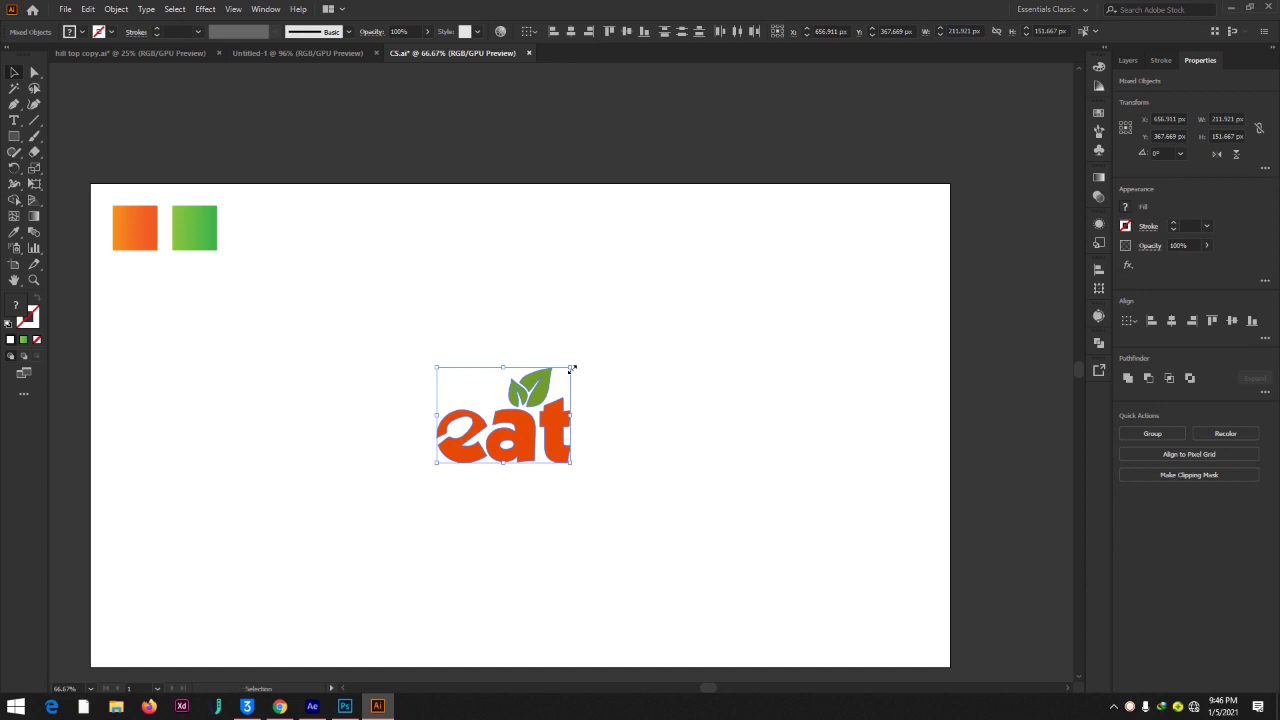
drag(570, 366, 837, 270)
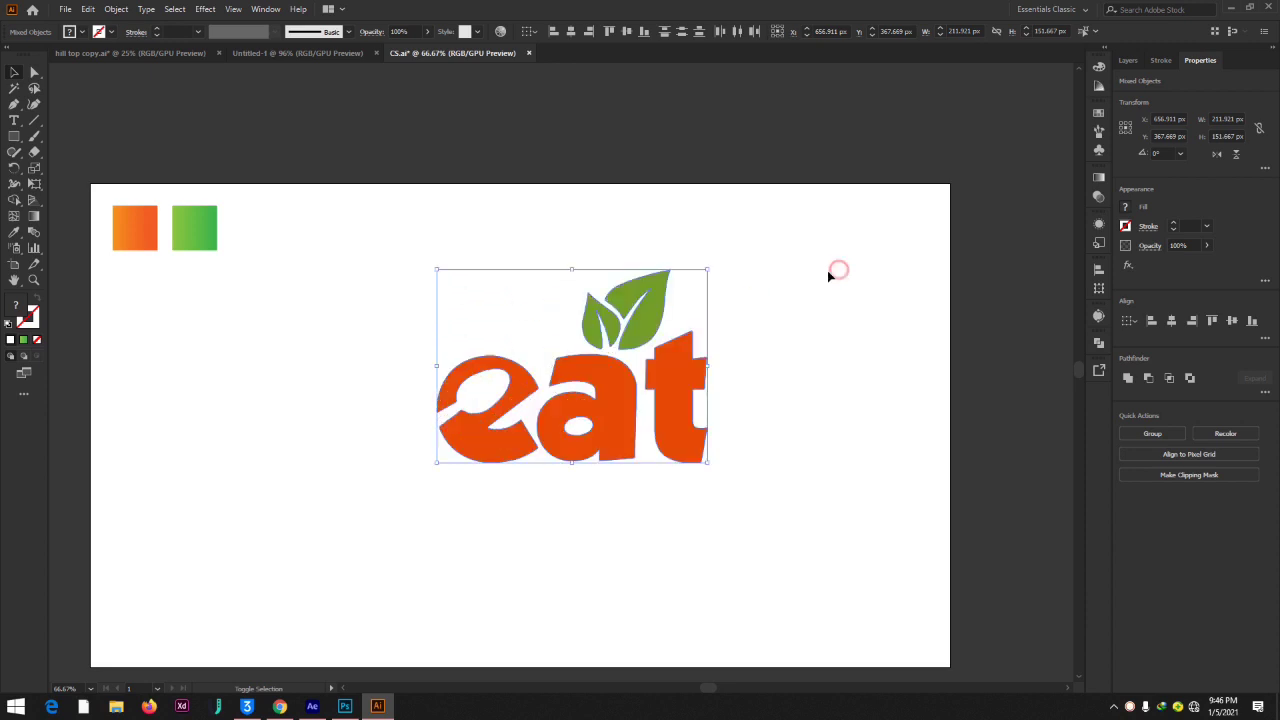
drag(704, 268, 519, 423)
click(773, 560)
key(ctrl+z)
click(621, 380)
click(763, 459)
- Select the letters "eat" without the leaves, fill them with the orange gradient sample using the Eyedropper, and deselect
drag(257, 445, 1035, 580)
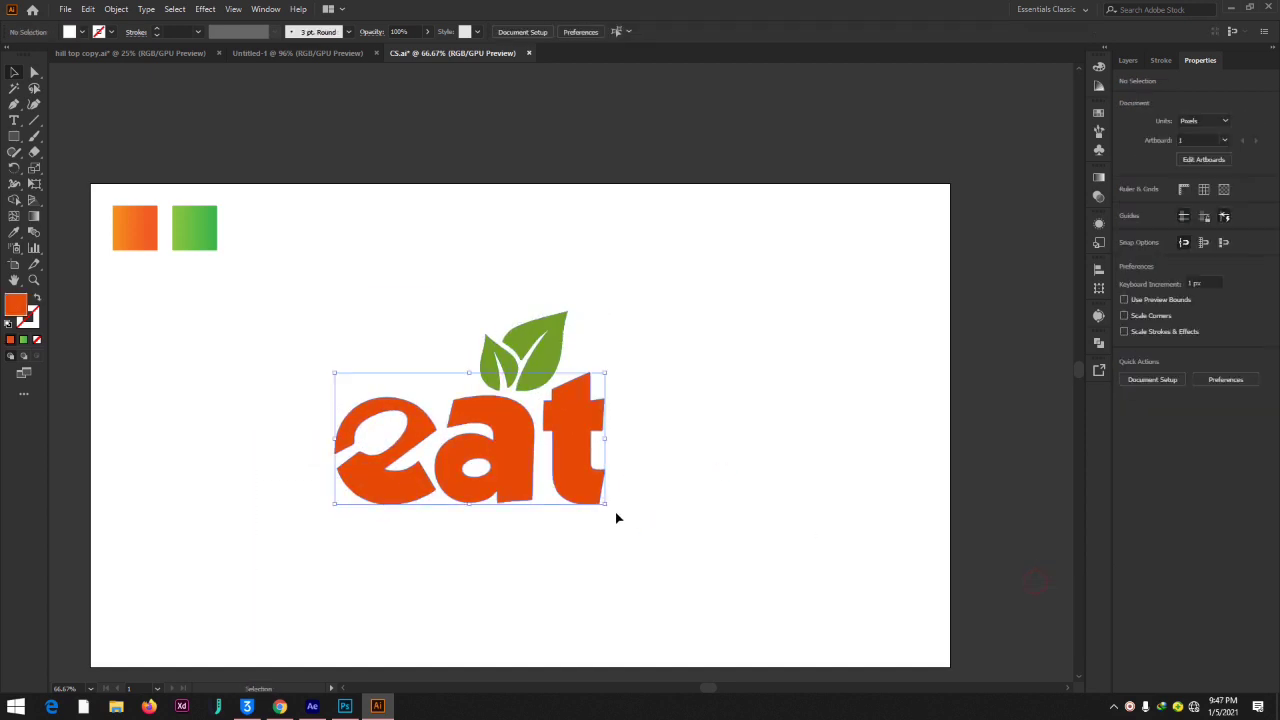
click(737, 528)
drag(266, 434, 665, 551)
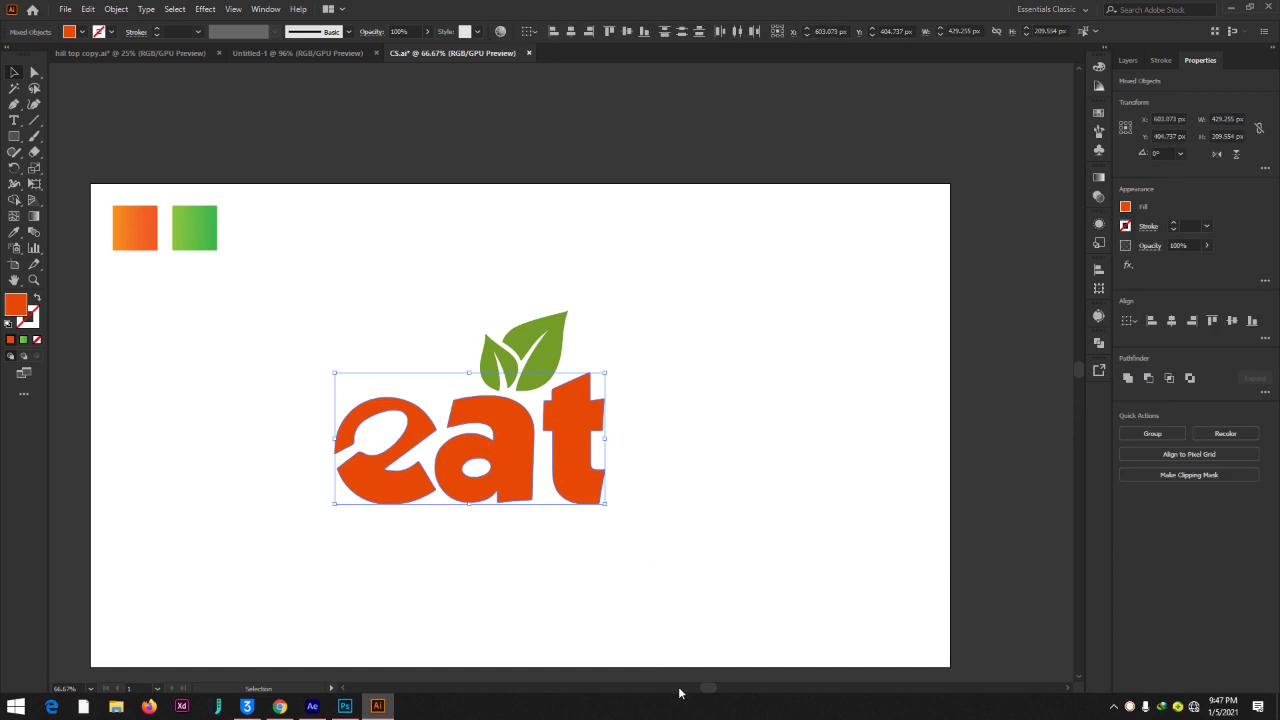
click(14, 233)
click(134, 224)
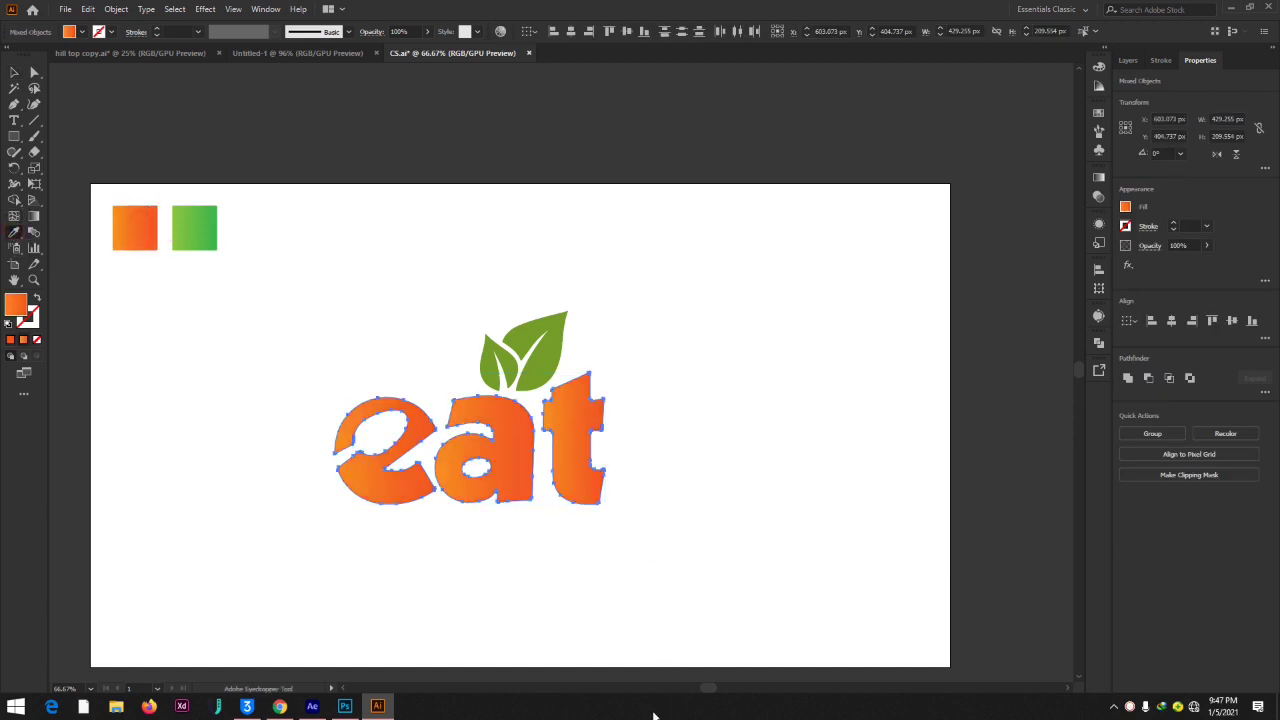
click(34, 72)
click(690, 337)
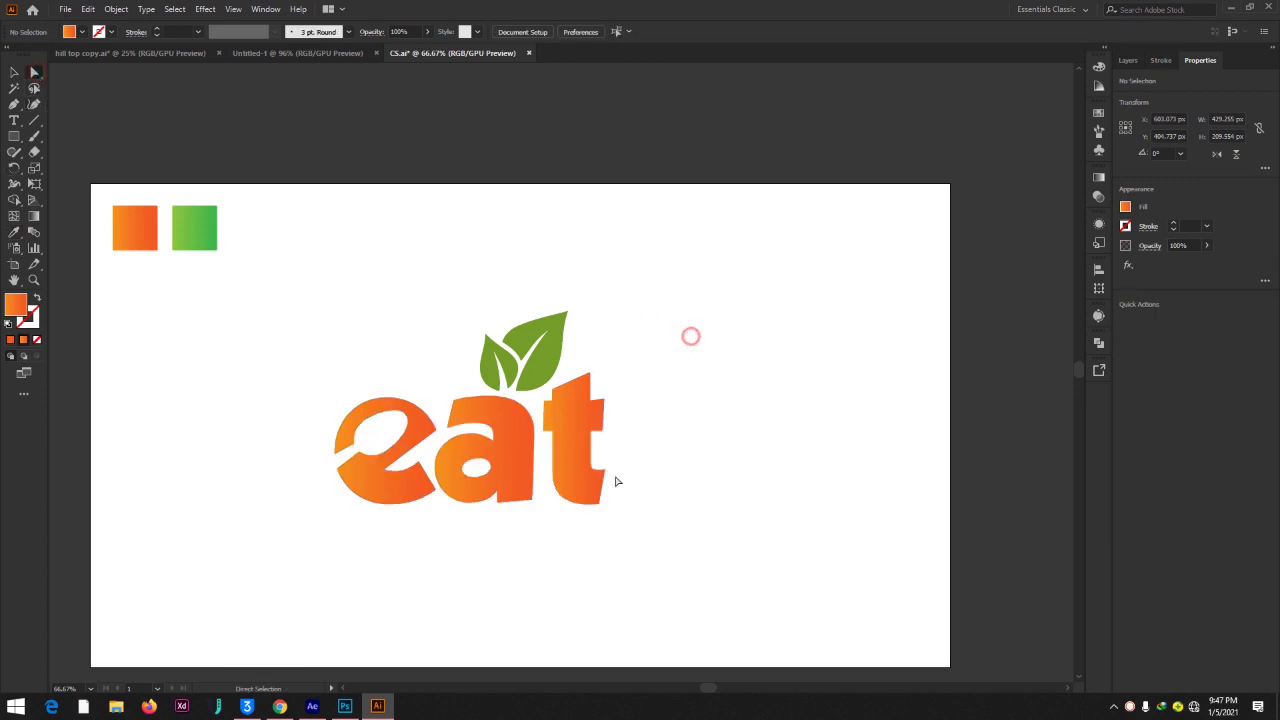
- Select both leaves, fill them with the green gradient sample using the Eyedropper, and deselect
drag(458, 300, 598, 372)
click(647, 327)
drag(434, 313, 578, 354)
click(18, 233)
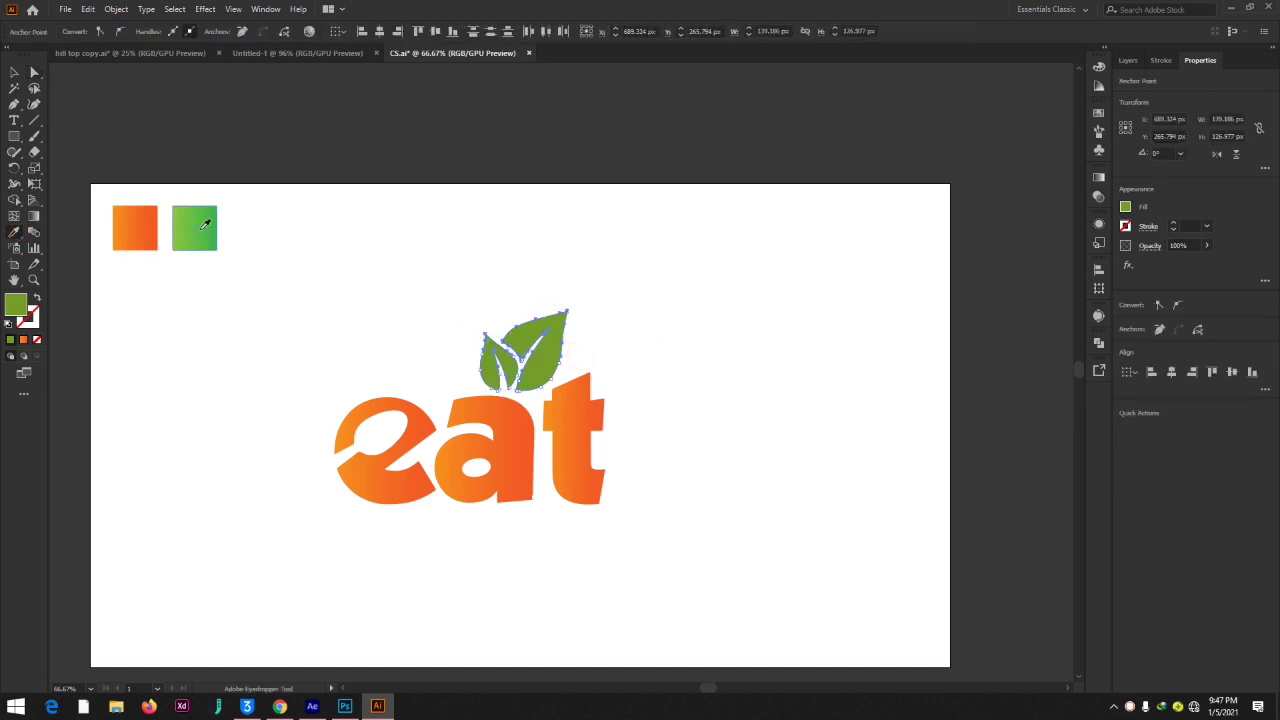
click(200, 228)
click(32, 70)
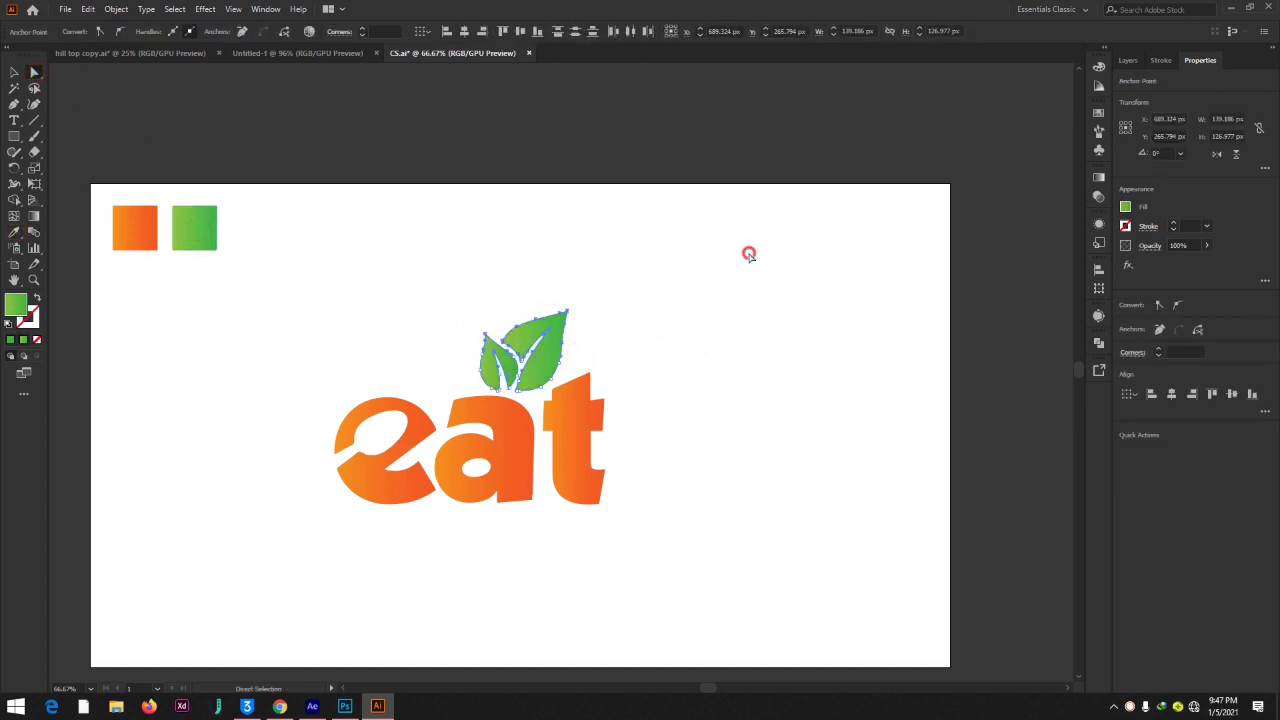
click(749, 251)
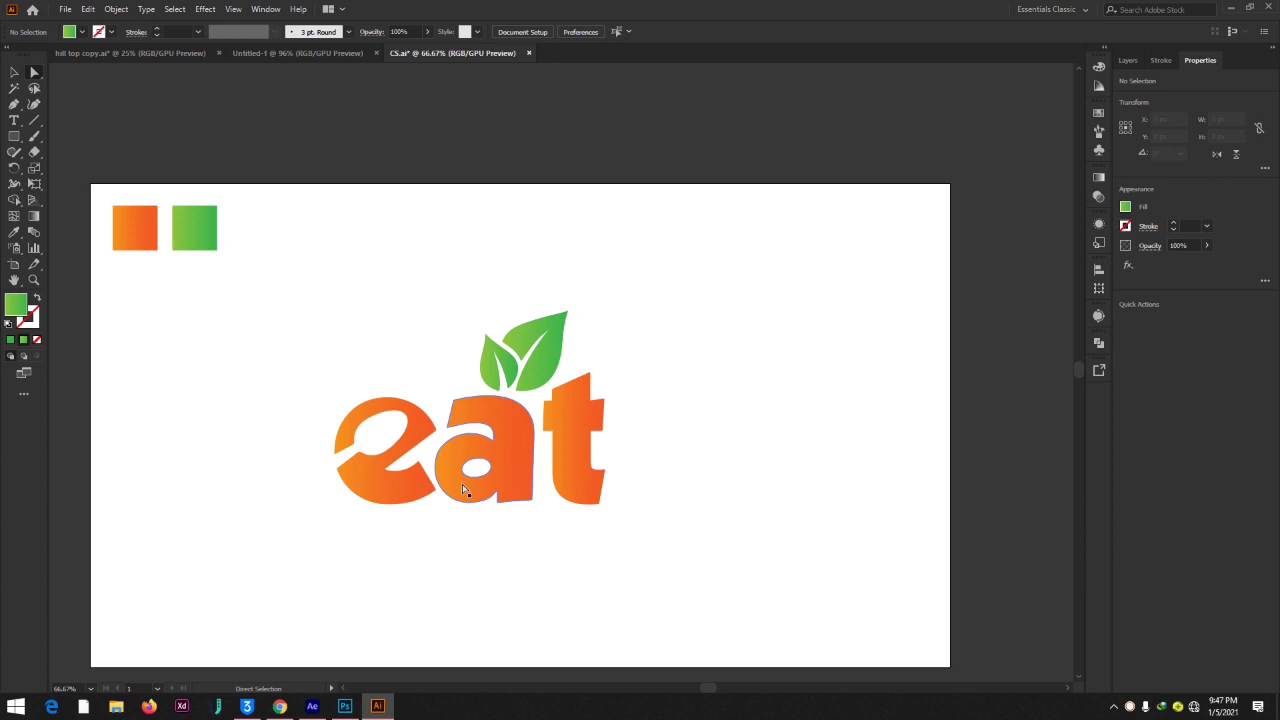
- Draw a closed straight-edged Pen shape over the outer half of the large leaf, running from beyond its tip to its base
key(ctrl+plus)
key(ctrl+plus)
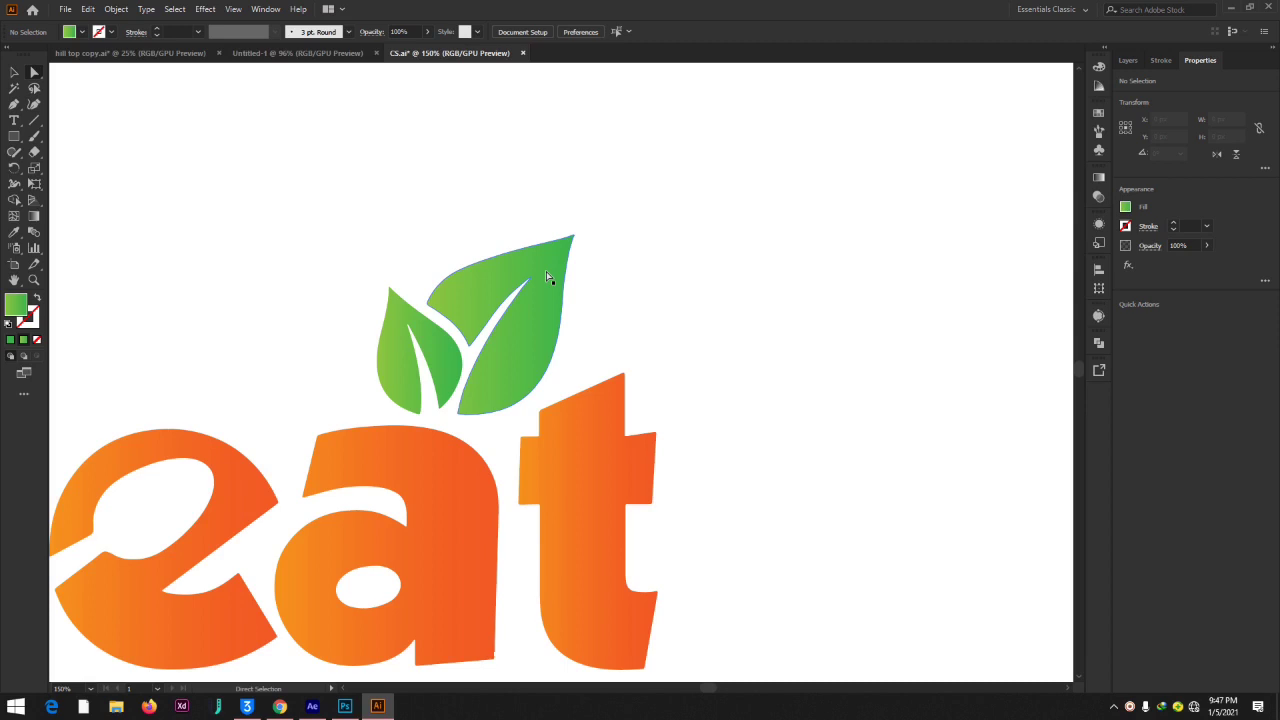
click(534, 322)
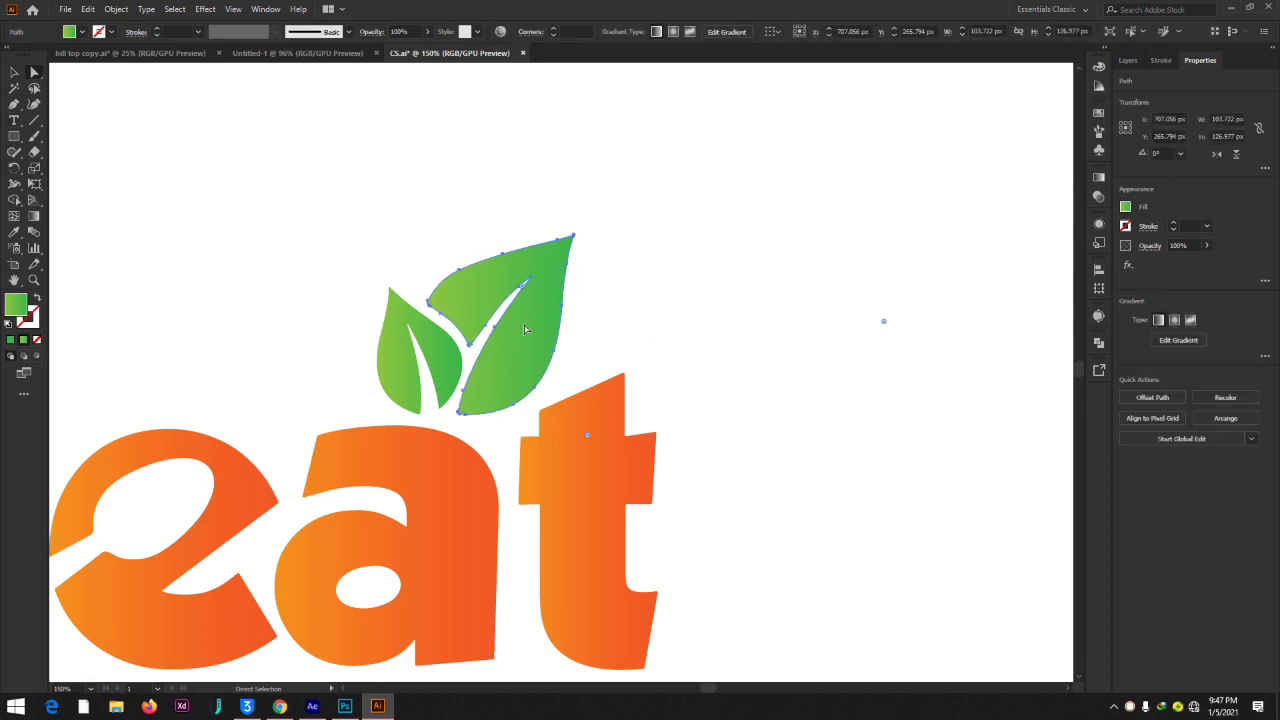
click(17, 105)
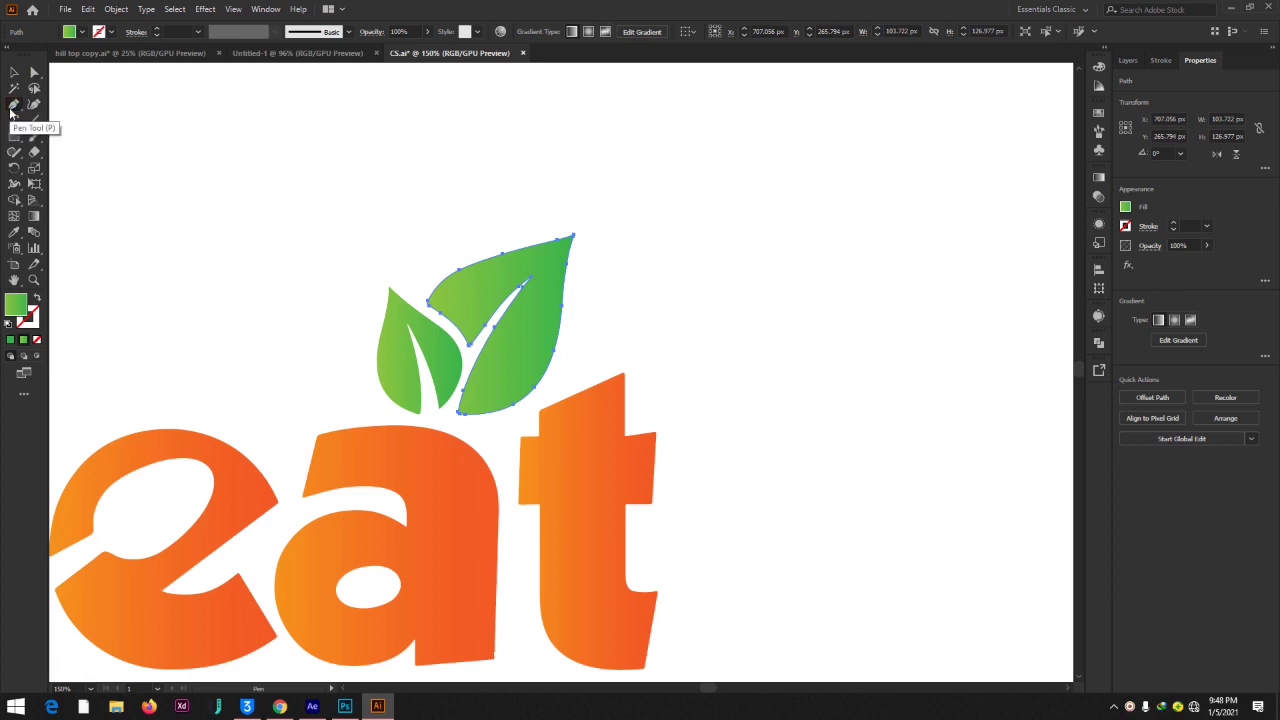
click(588, 221)
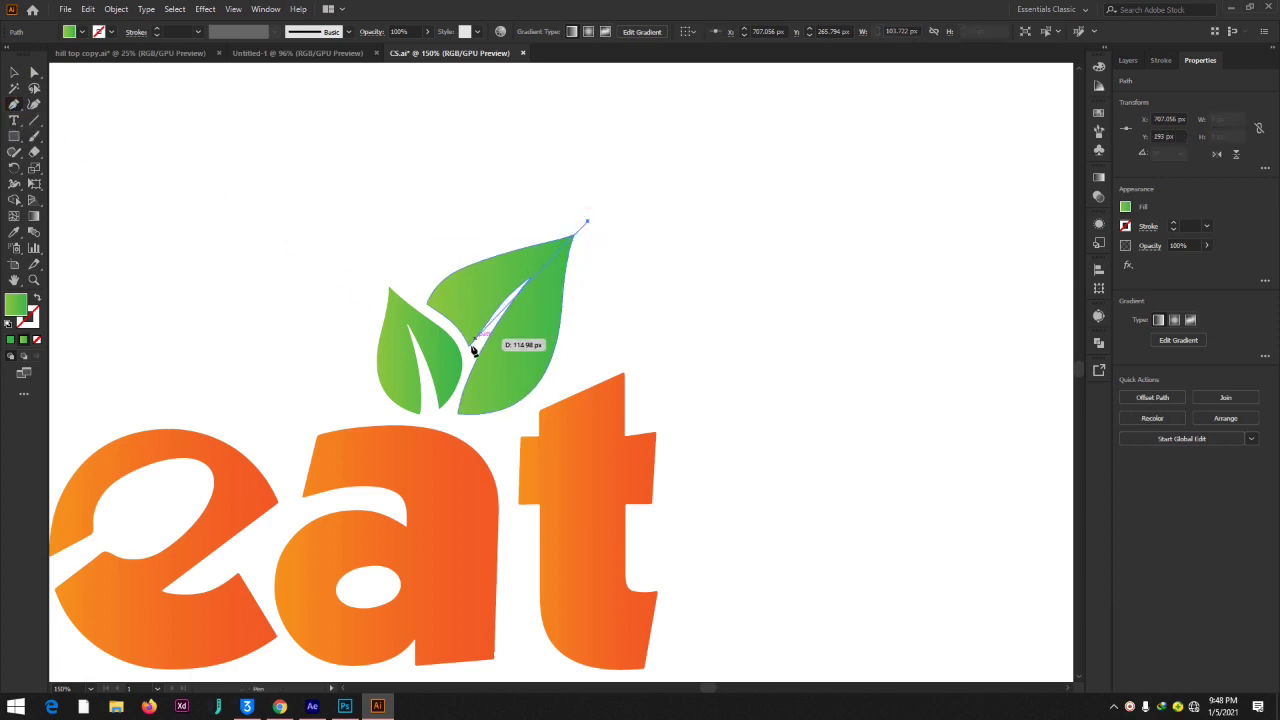
click(453, 414)
click(500, 427)
click(538, 404)
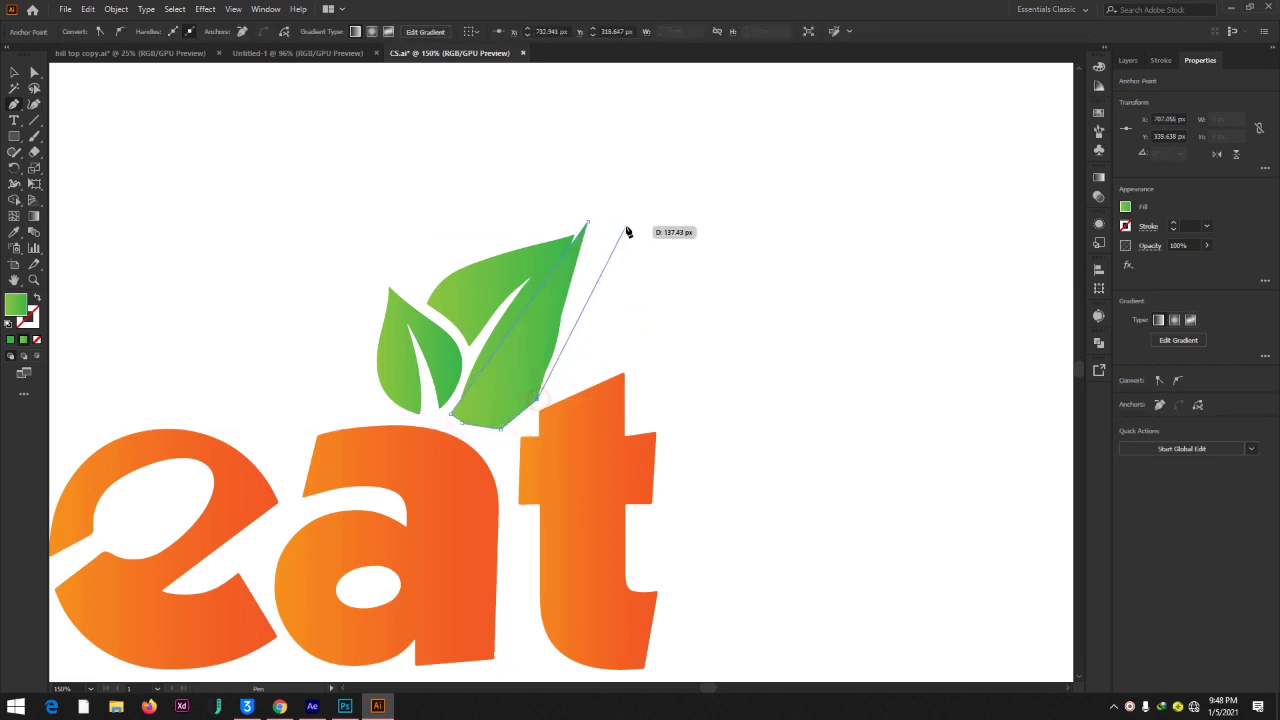
click(622, 230)
click(588, 223)
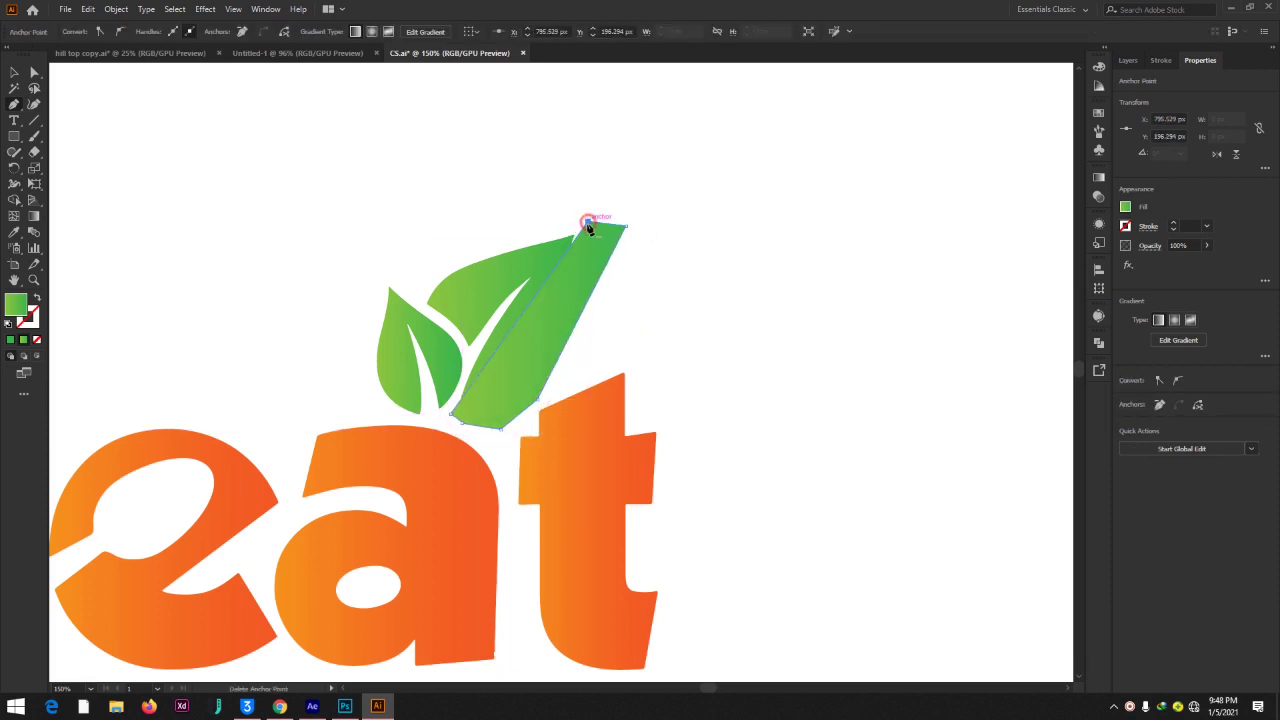
- Bend the drawn shape's inner edge with the Curvature tool to follow the large leaf's vein, and adjust its upper corner near the tip
click(34, 72)
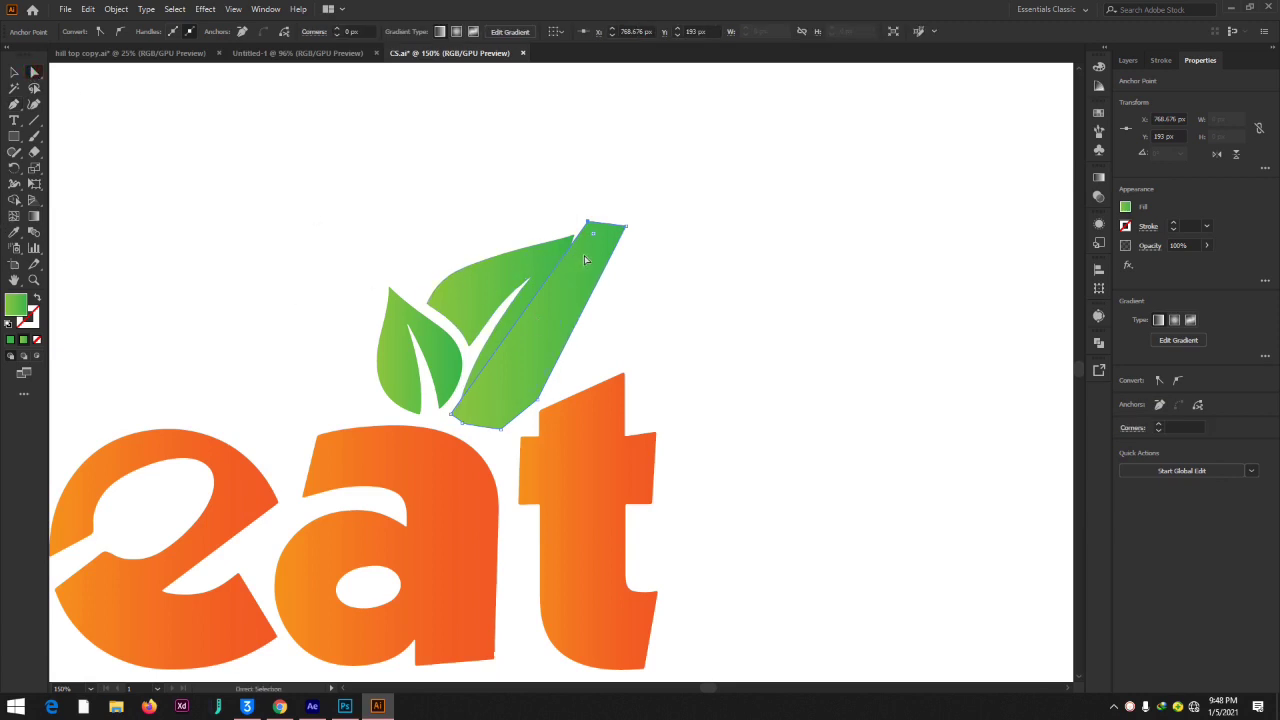
drag(588, 257, 587, 263)
key(ctrl+equal)
key(ctrl+equal)
key(a)
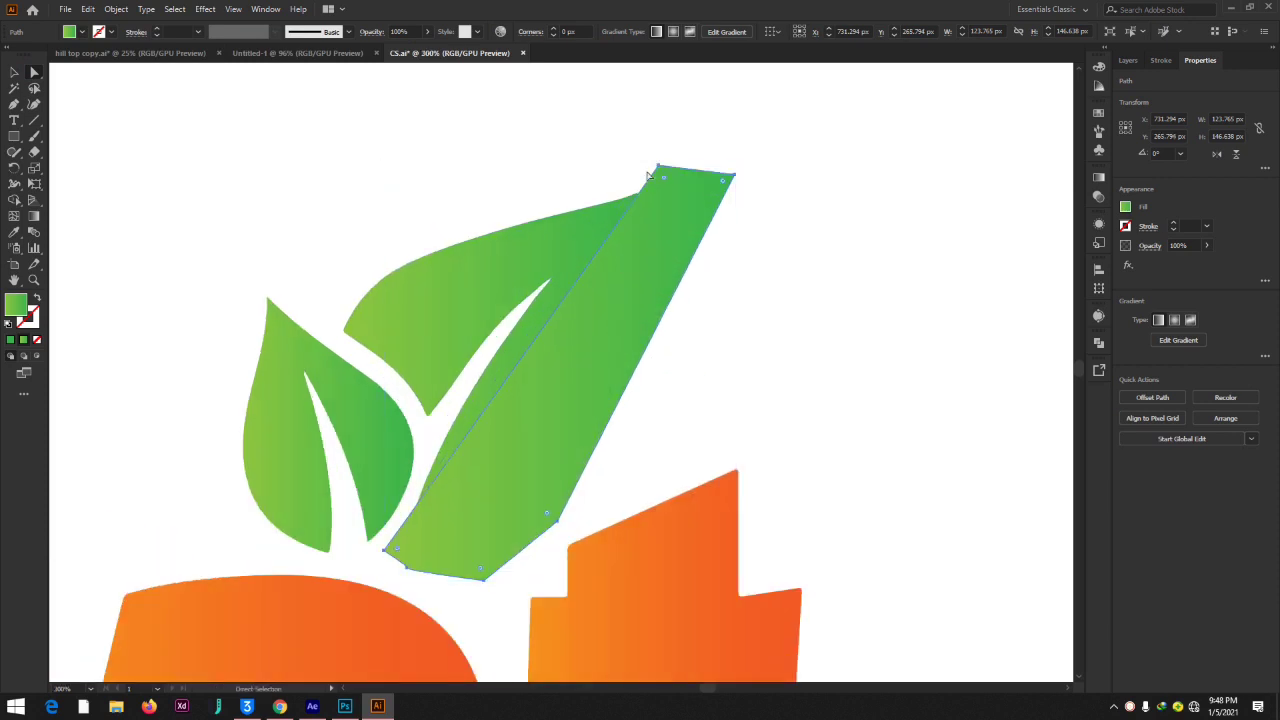
click(35, 106)
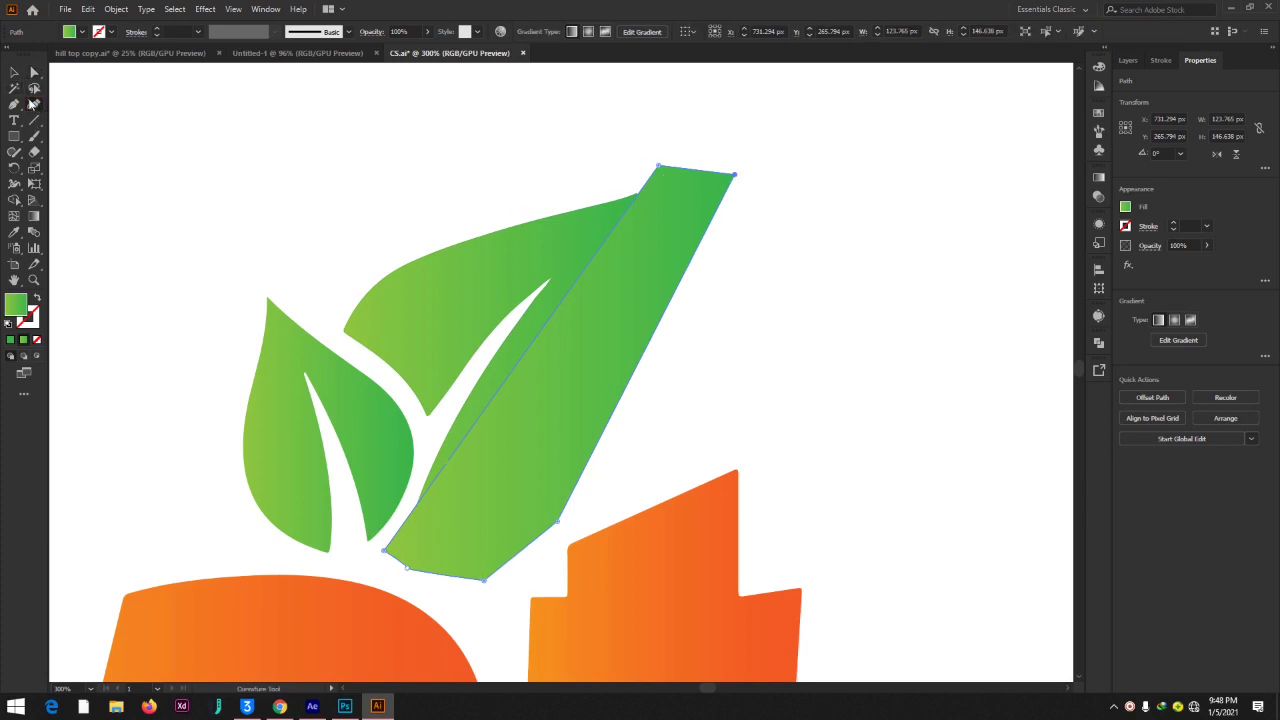
drag(532, 335, 526, 309)
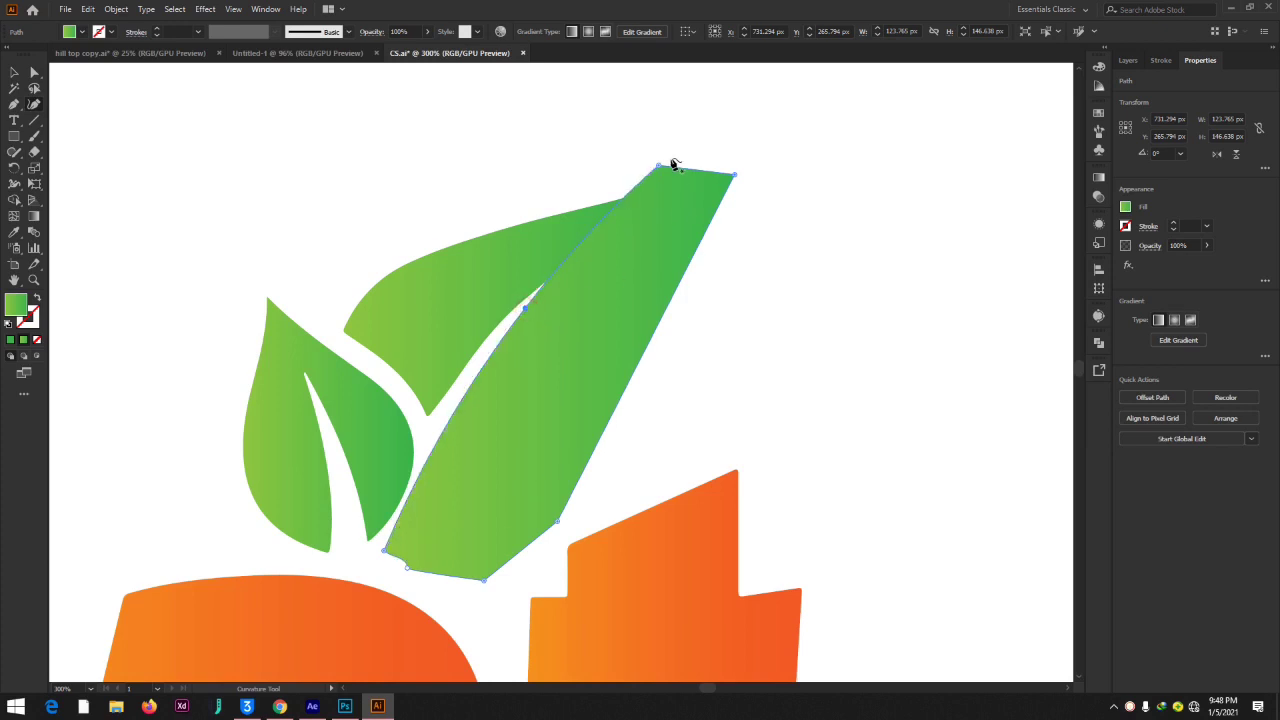
drag(659, 166, 672, 165)
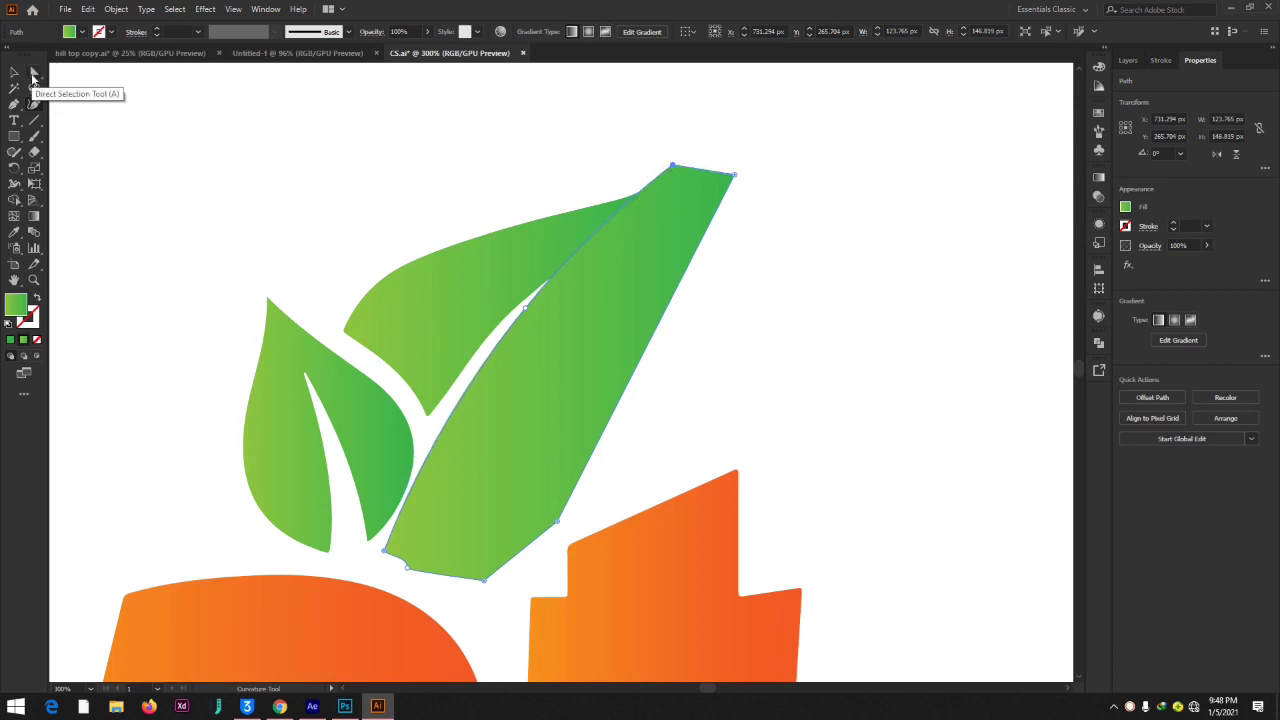
- Select the drawn shape together with the large leaf, remove the excess outside the leaf with Shape Builder, and deselect
click(33, 76)
shift+click(451, 289)
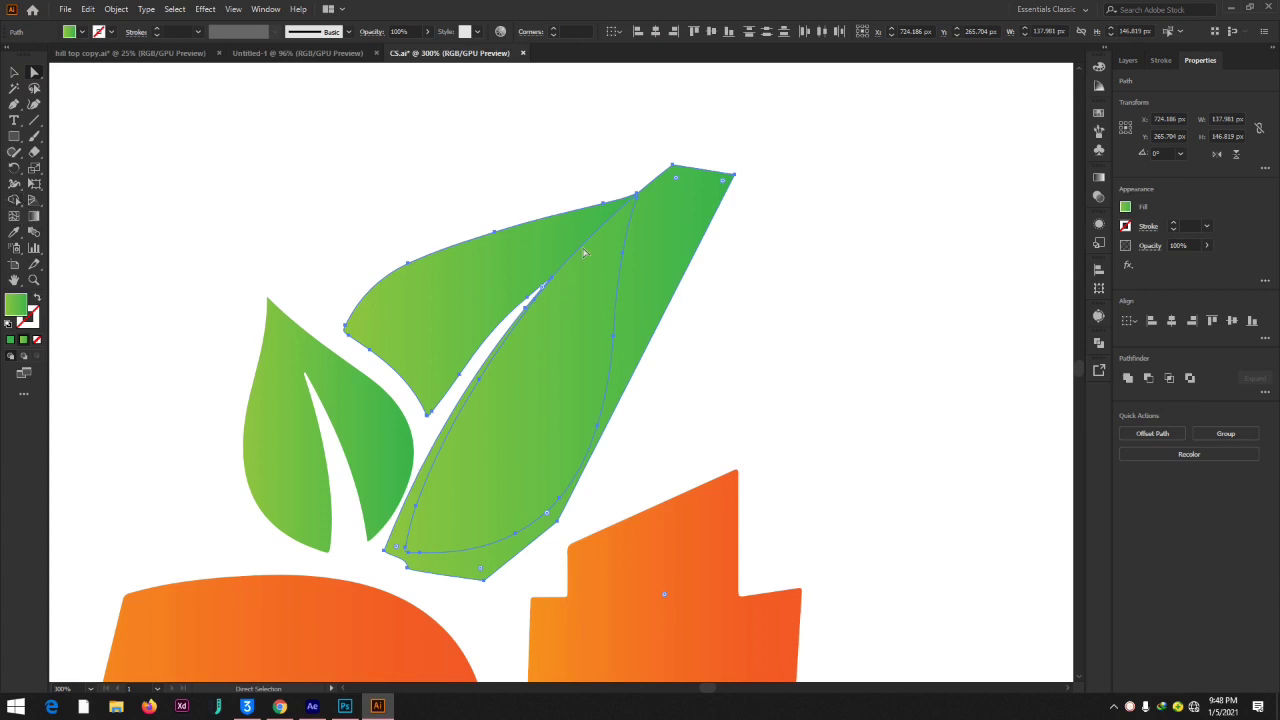
click(12, 204)
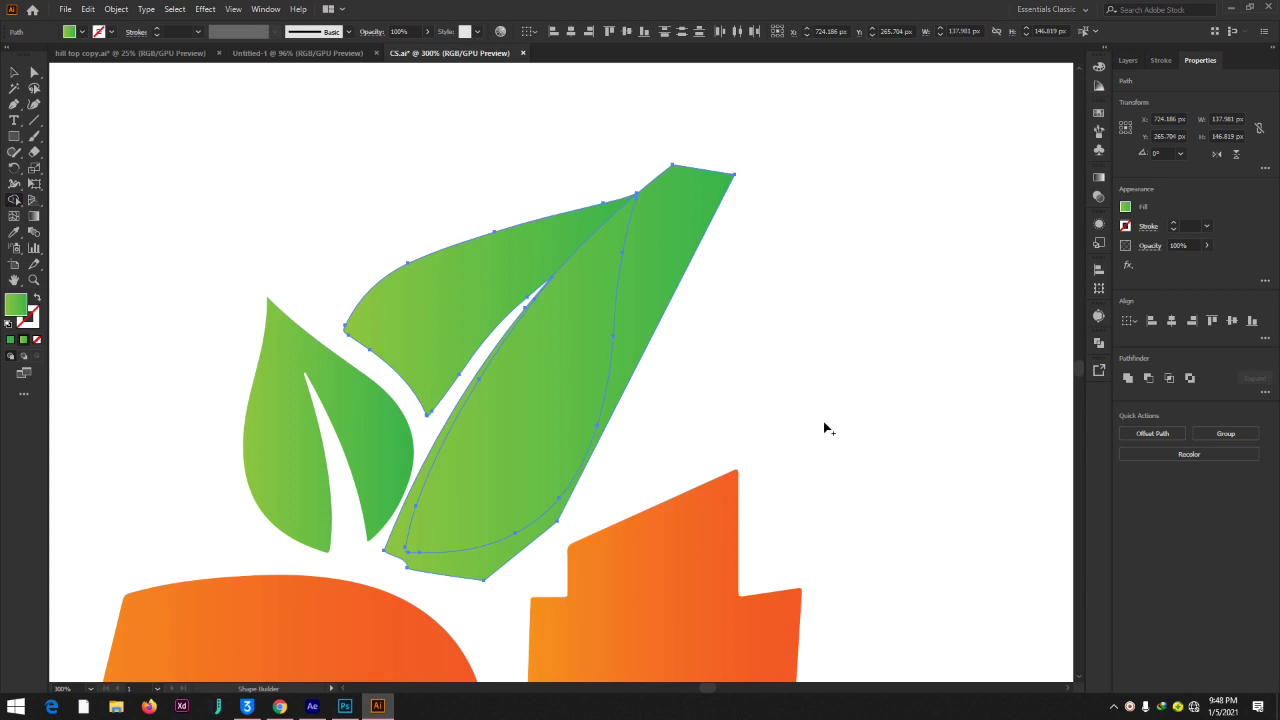
alt+click(667, 237)
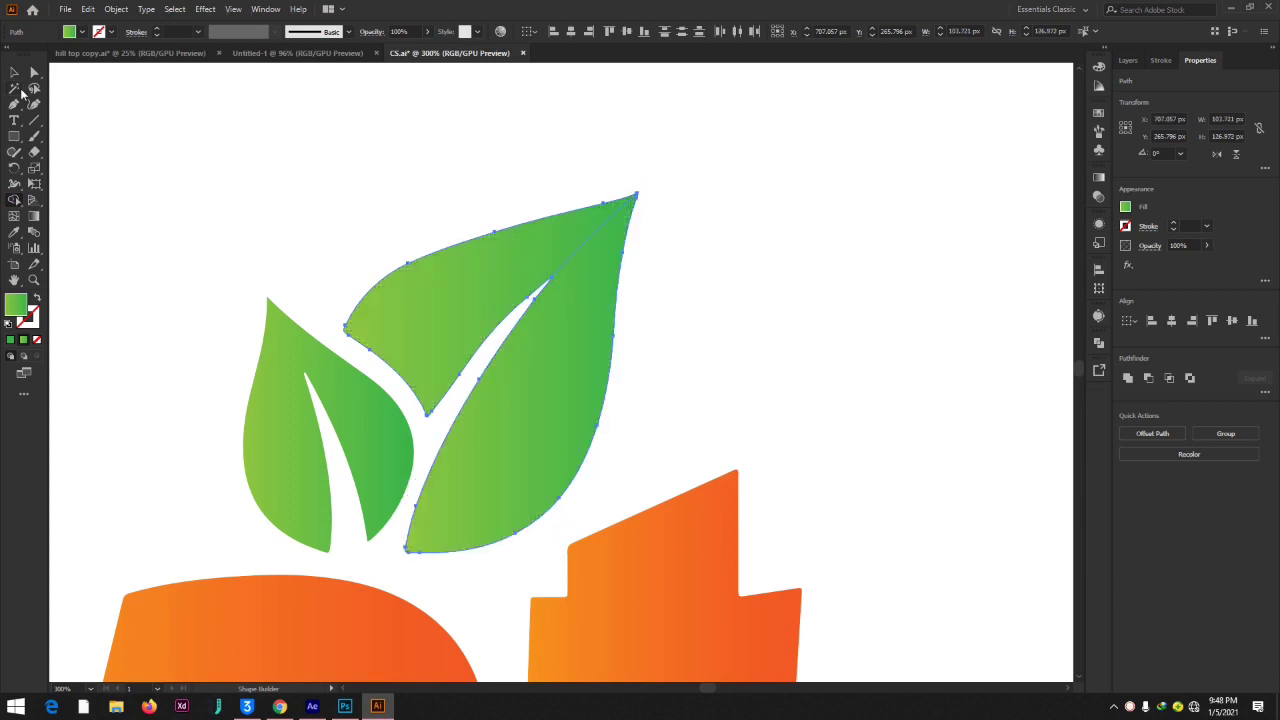
click(32, 72)
click(506, 134)
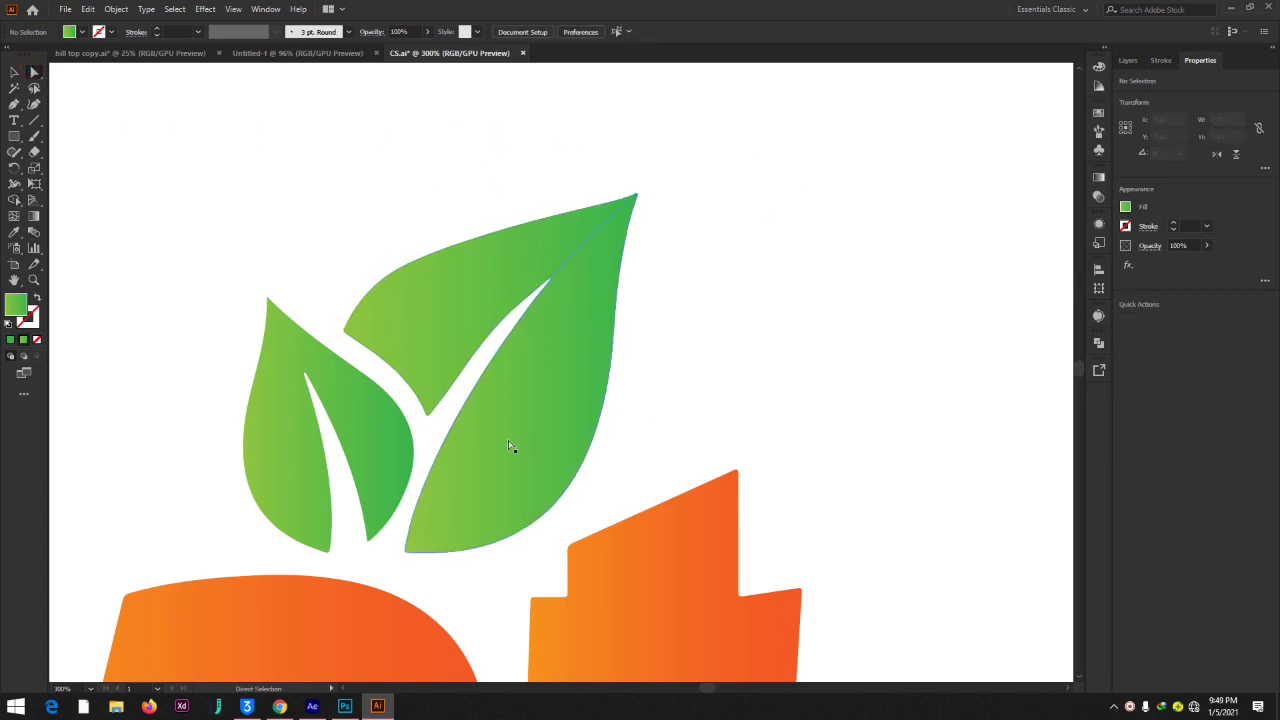
- Try pulling the outer half of the large leaf away from the logo, and undo the move
drag(508, 446, 822, 320)
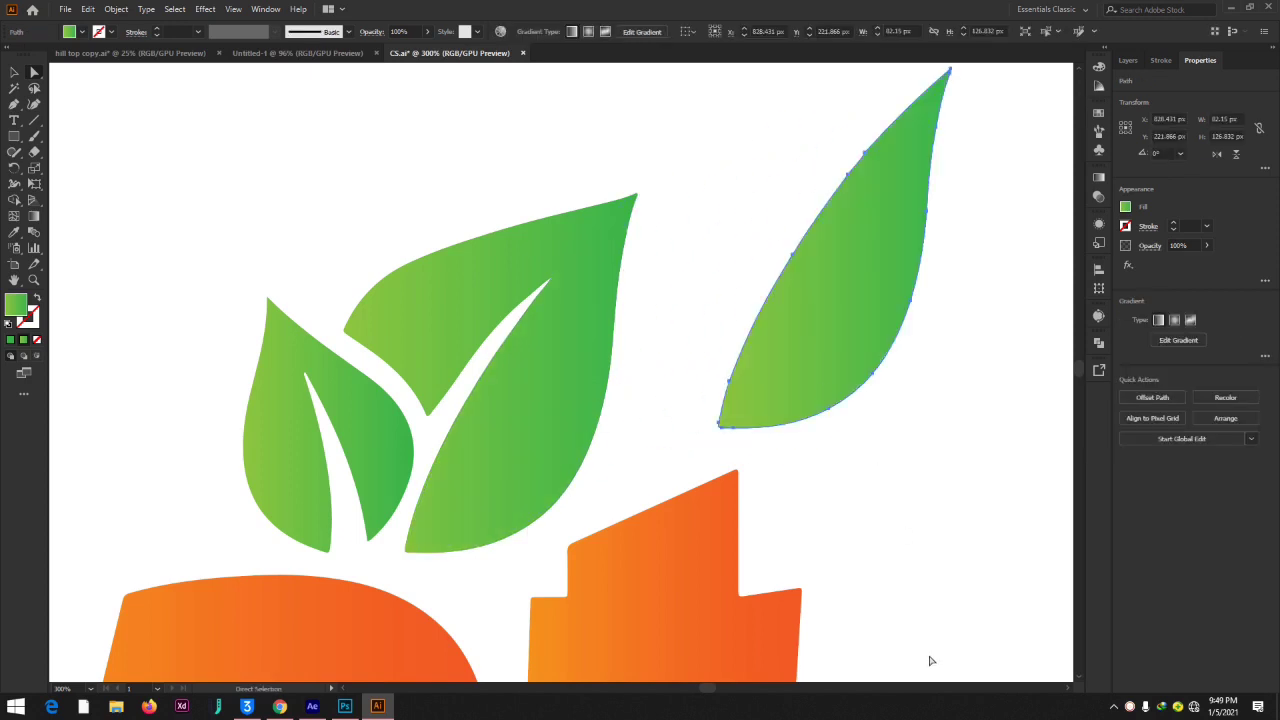
key(ctrl+z)
key(ctrl+minus)
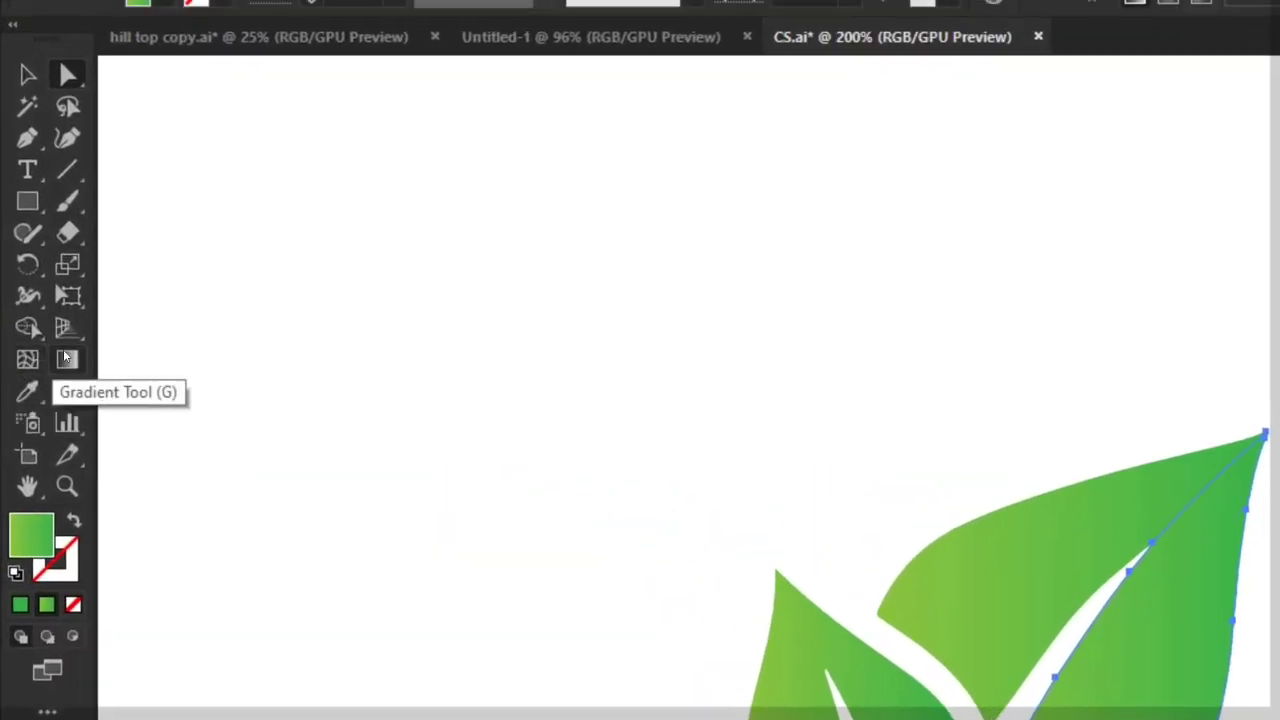
- Redirect the gradient of the large leaf's outer half diagonally from just above its tip to below its base, and deselect
click(33, 217)
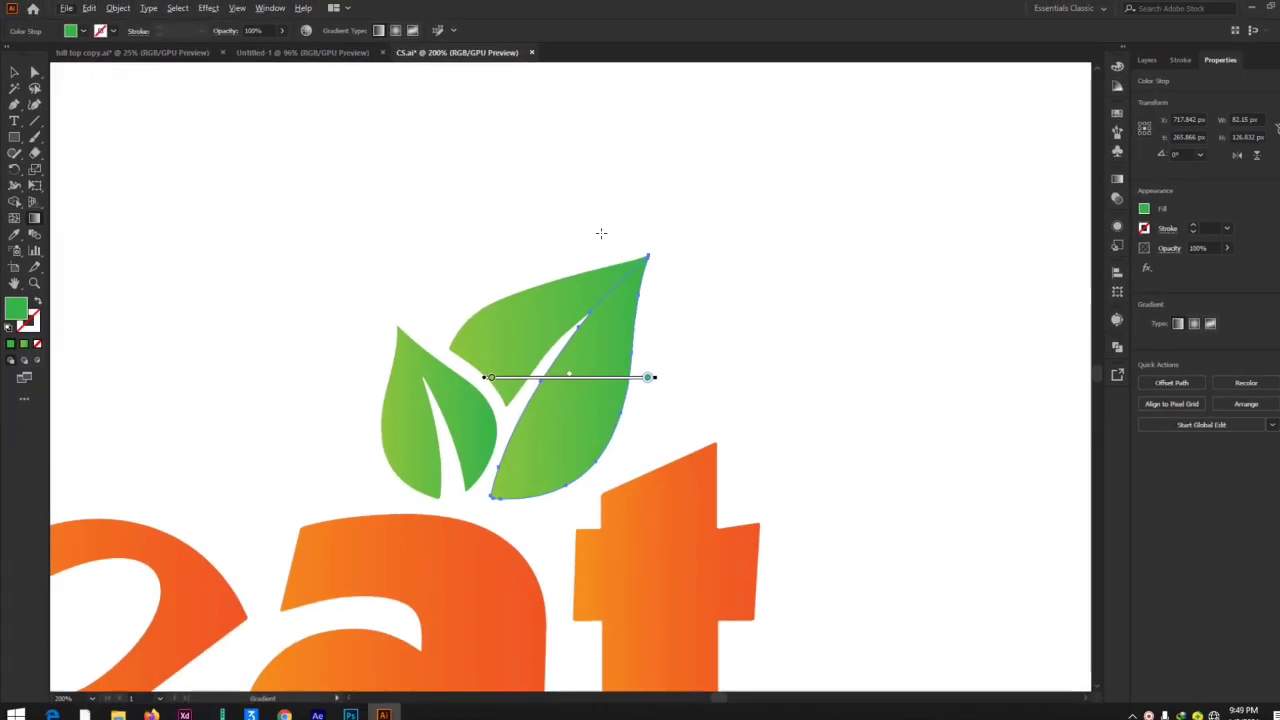
drag(571, 246, 569, 514)
drag(623, 237, 518, 518)
click(34, 72)
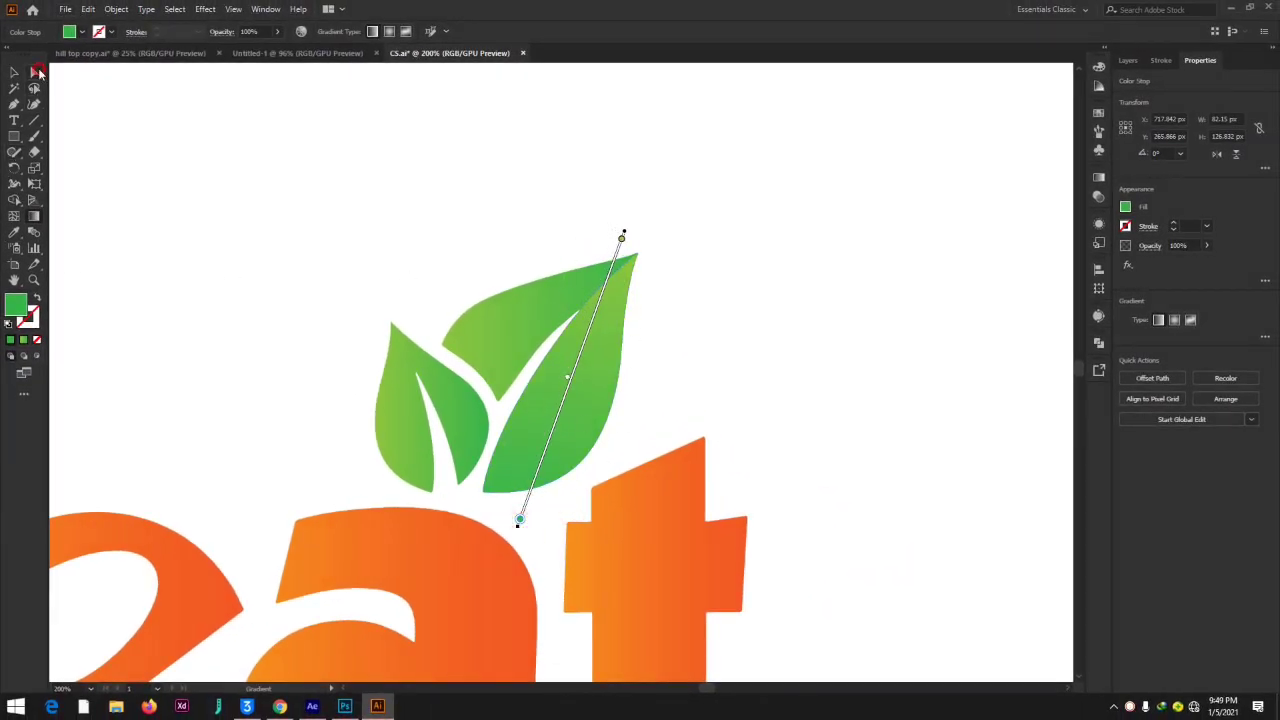
click(845, 264)
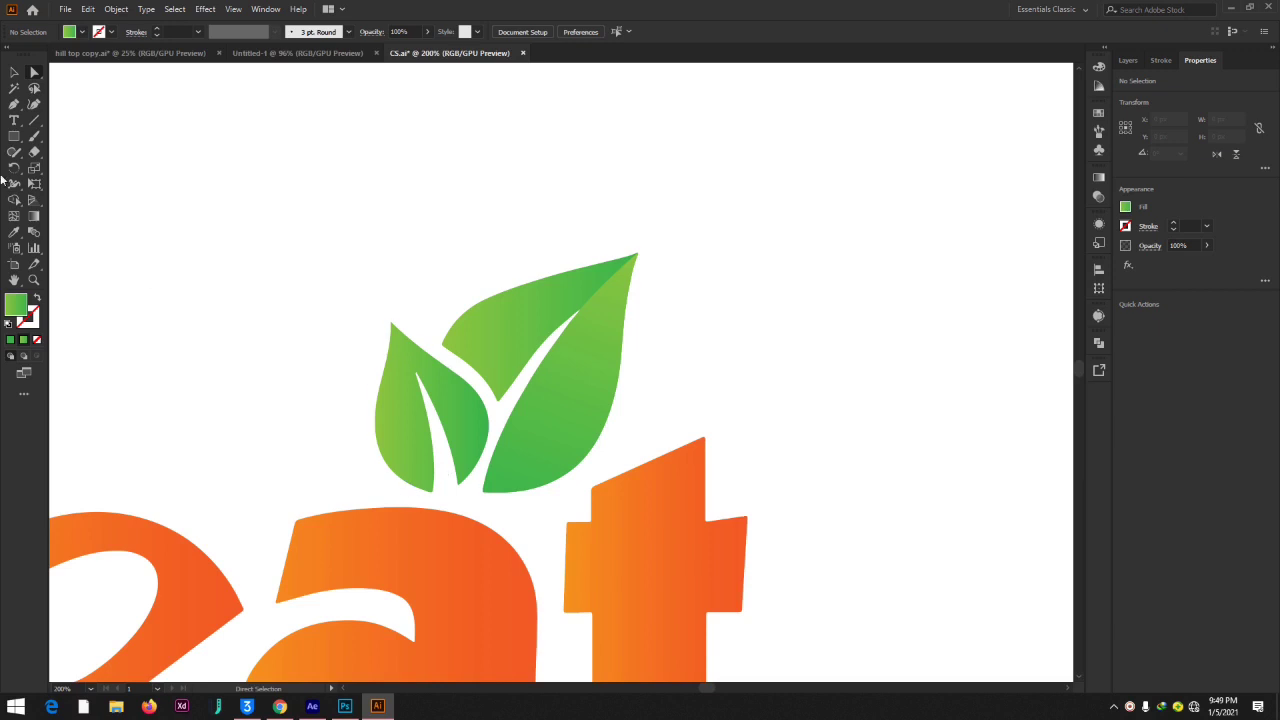
- Split the small leaf along its vein using an overlapping ellipse of about 75 x 286 px, remove the excess with Shape Builder, and deselect
drag(14, 136, 120, 163)
mouse_move(300, 304)
mouse_down()
mouse_move(400, 457)
mouse_move(423, 524)
mouse_move(438, 692)
mouse_move(443, 641)
mouse_up()
click(34, 73)
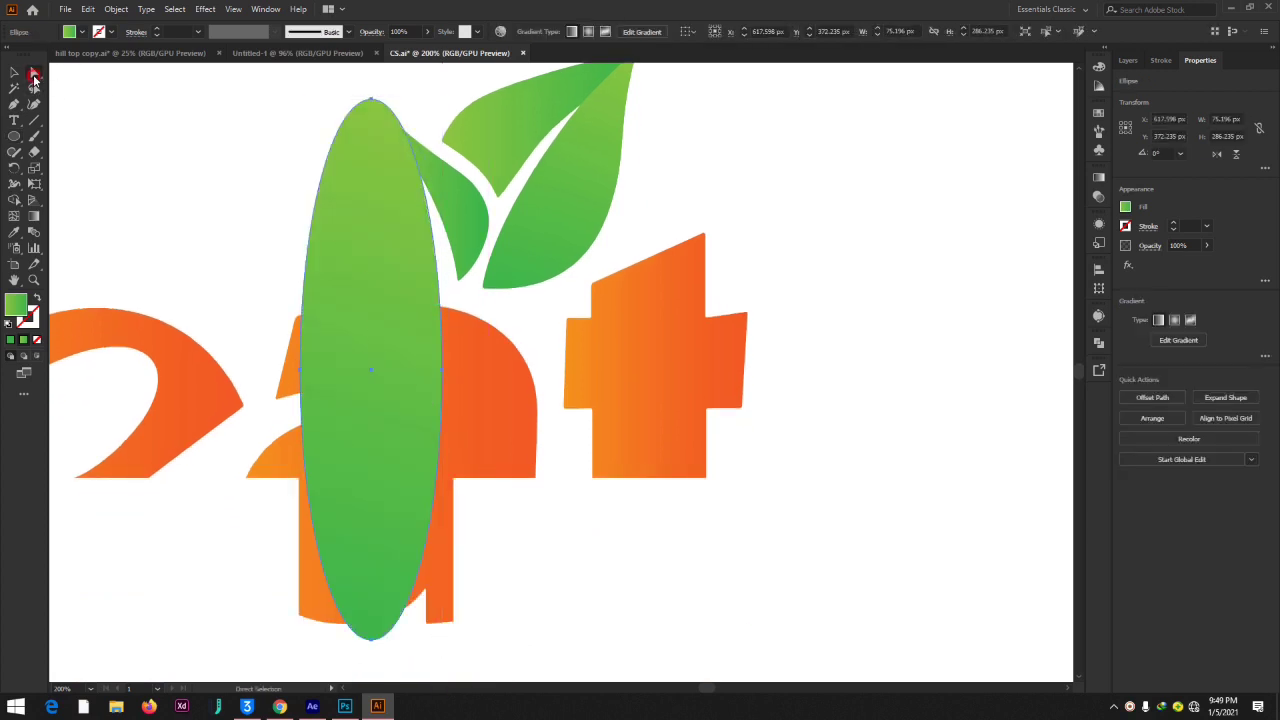
shift+click(466, 197)
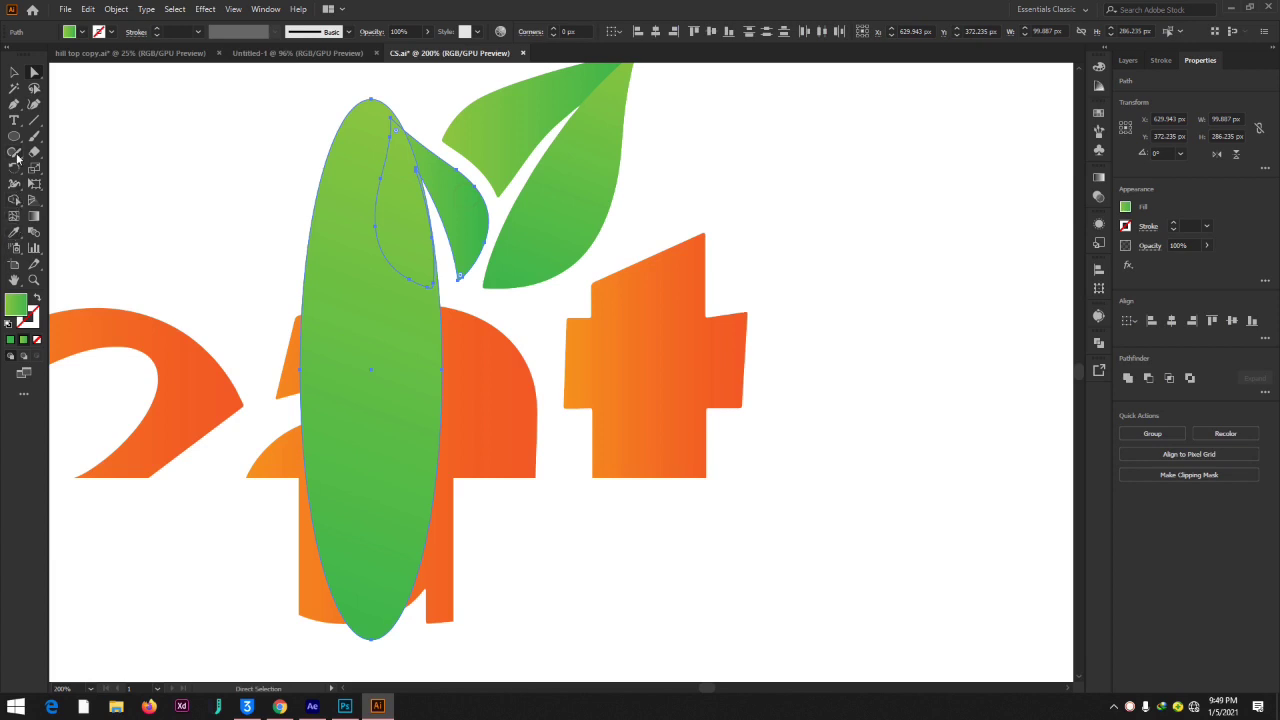
click(14, 201)
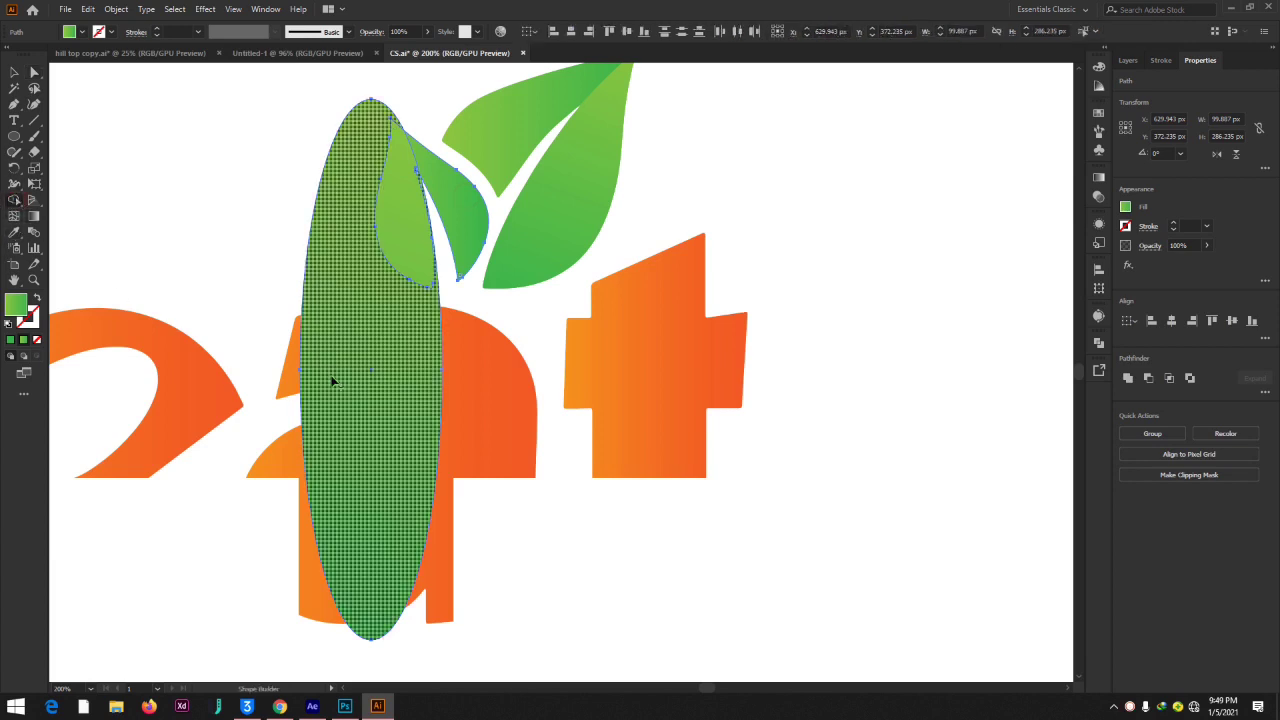
alt+click(337, 337)
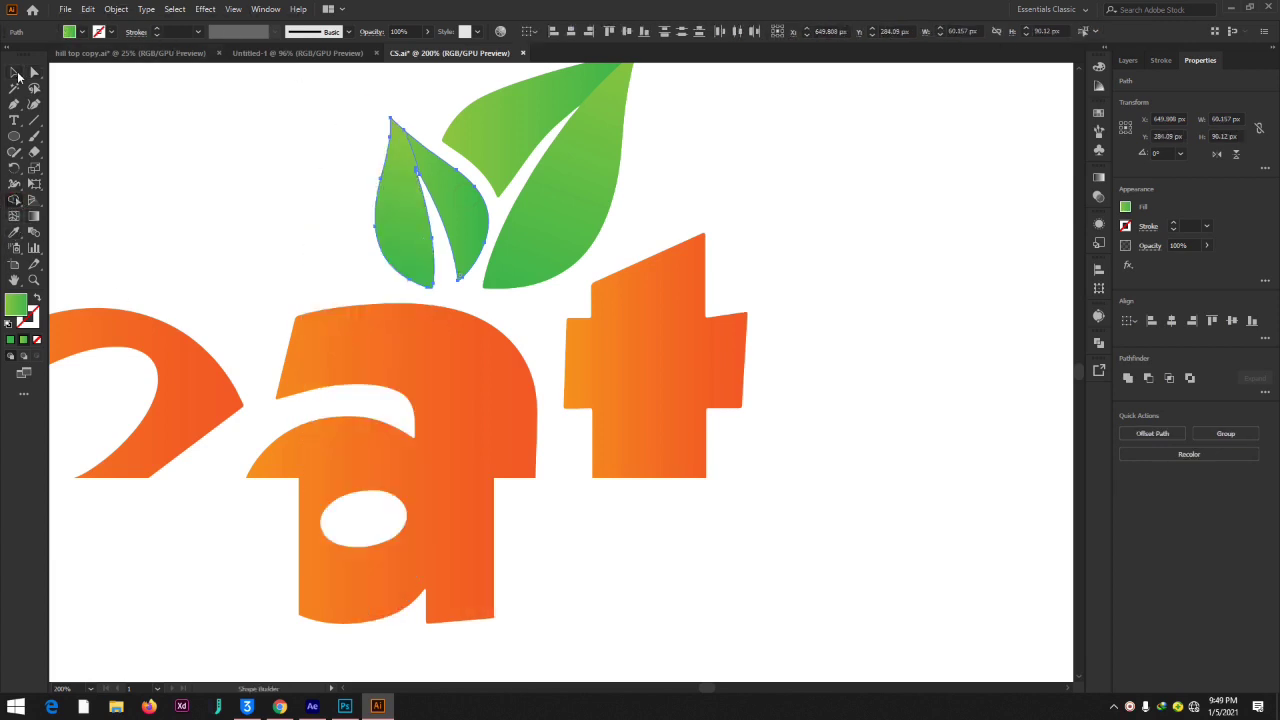
click(268, 99)
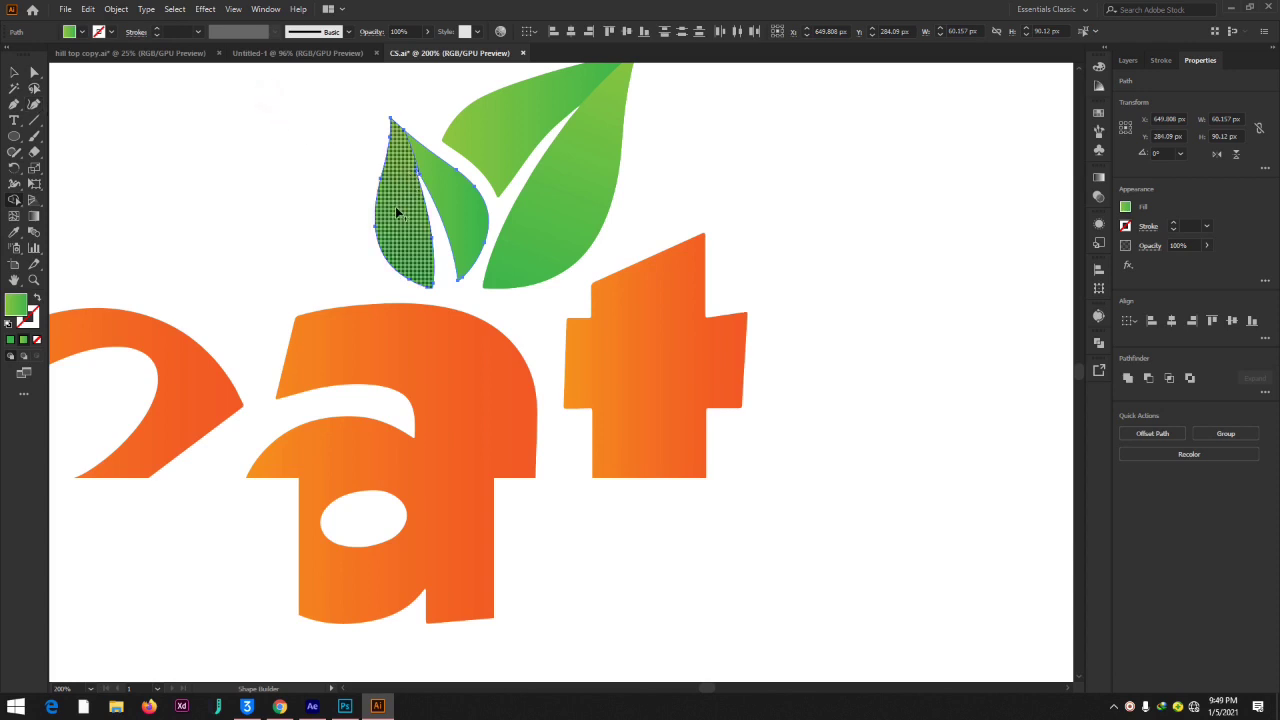
click(32, 72)
click(269, 179)
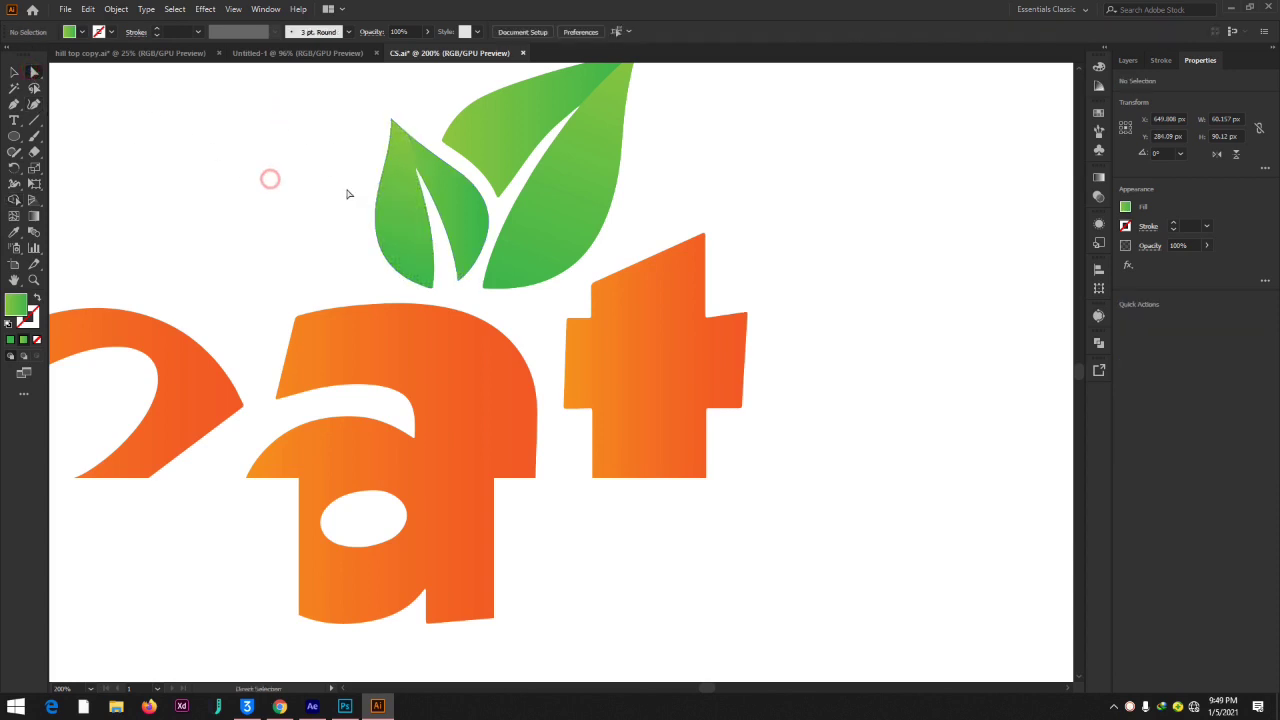
- Delete the surplus anchor points along the upper inner edge of the small leaf's left half and smooth the edge with the Curvature tool
click(403, 217)
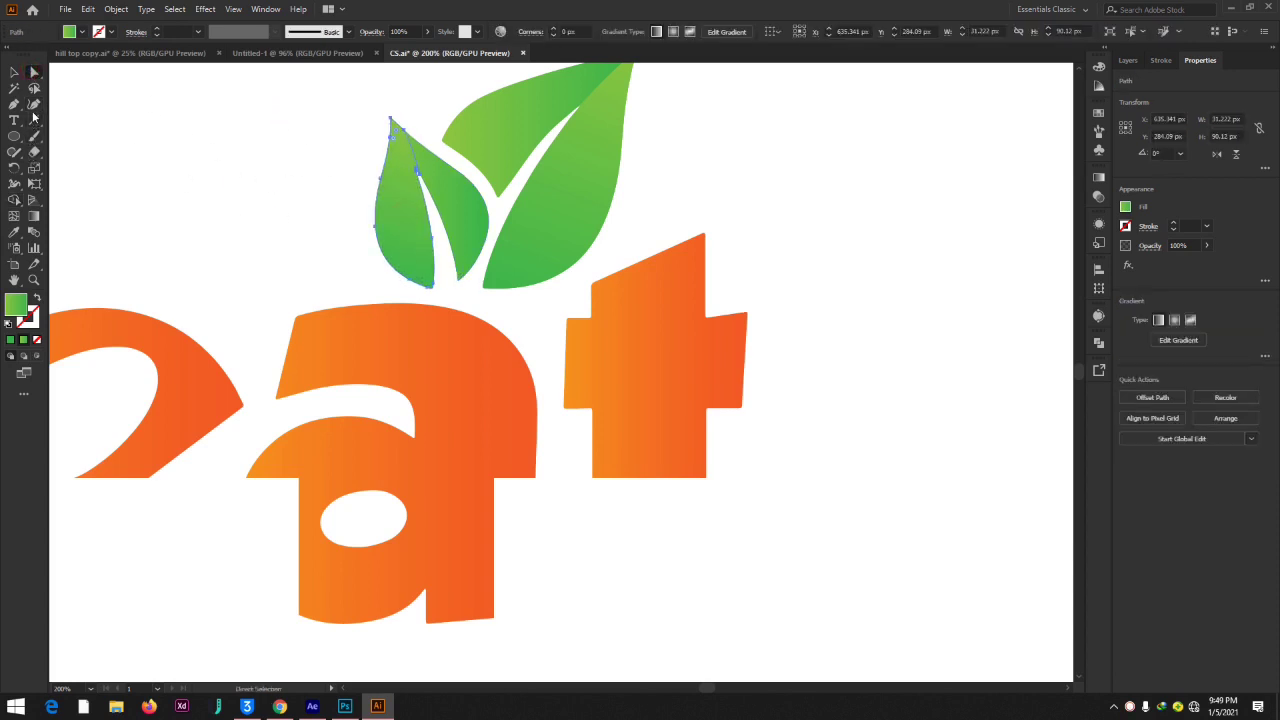
click(34, 104)
key(ctrl+equal)
key(ctrl+equal)
key(ctrl+equal)
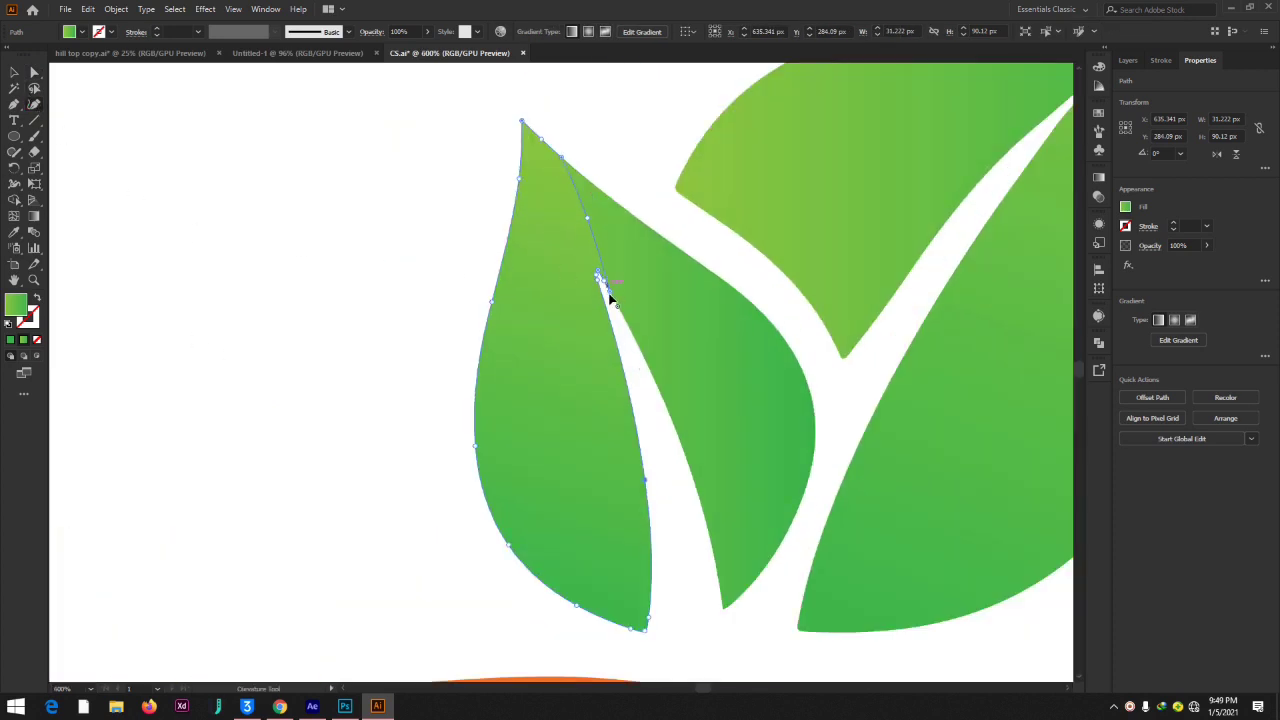
key(Delete)
click(604, 281)
key(Delete)
click(588, 217)
key(Delete)
click(563, 157)
key(Delete)
key(Delete)
click(558, 183)
- Redraw the gradient of the small leaf's left half so it runs from the tip down to the base
click(31, 216)
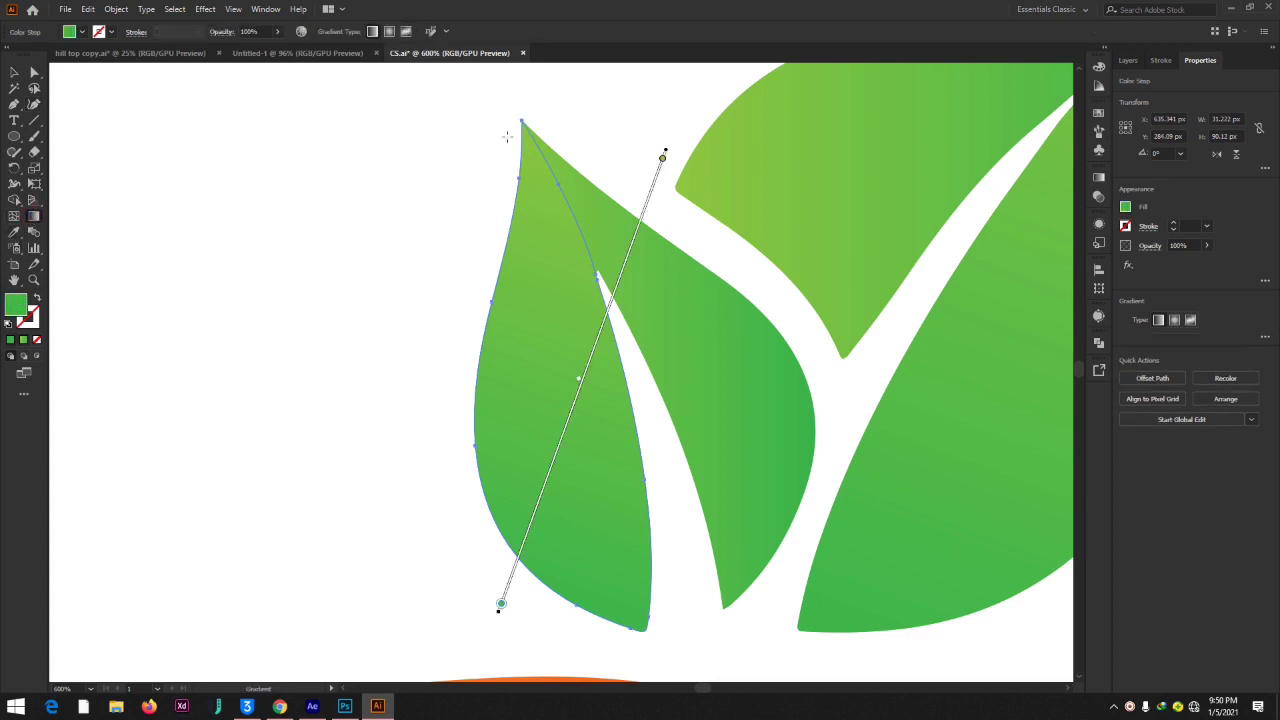
mouse_move(595, 618)
mouse_down()
mouse_move(551, 206)
mouse_move(503, 131)
mouse_move(634, 620)
mouse_move(622, 634)
mouse_up()
click(34, 72)
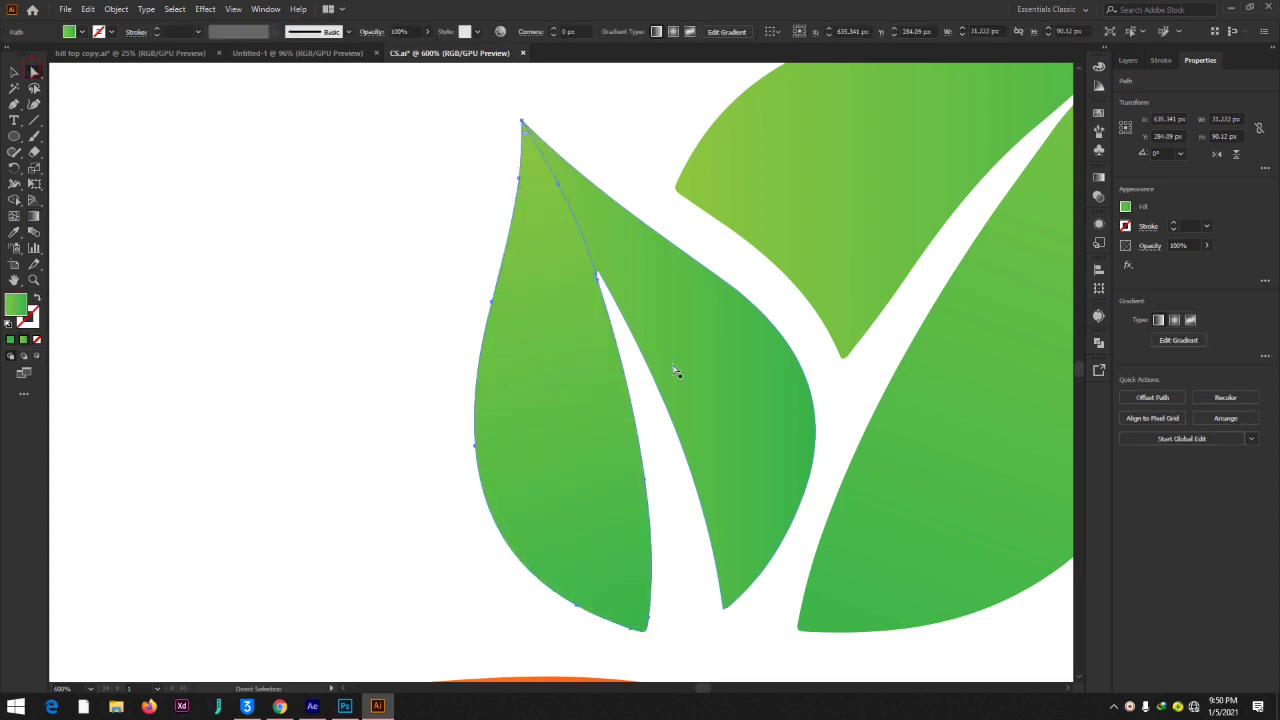
- Redraw the gradient of the small leaf's right half so it runs from the base up to the tip, and deselect
click(36, 218)
drag(771, 554, 585, 180)
key(ctrl+minus)
key(ctrl+minus)
key(ctrl+minus)
key(ctrl+minus)
key(ctrl+minus)
key(ctrl+minus)
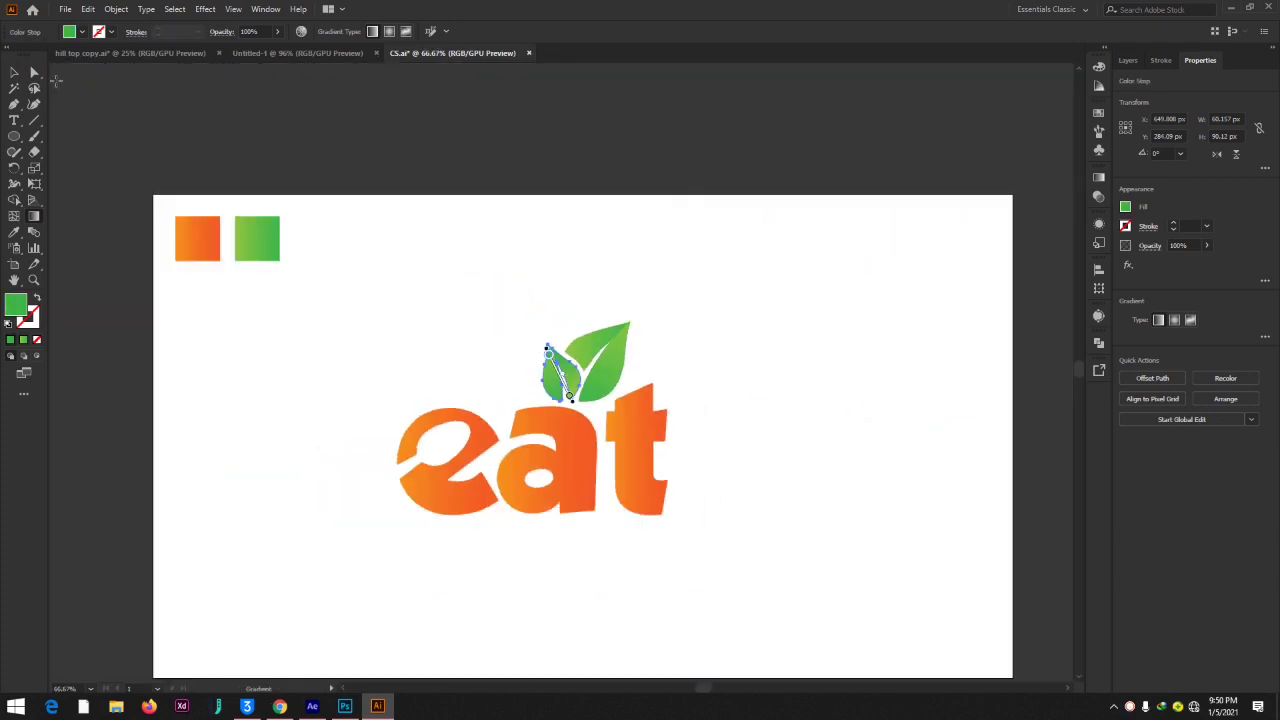
key(a)
click(643, 277)
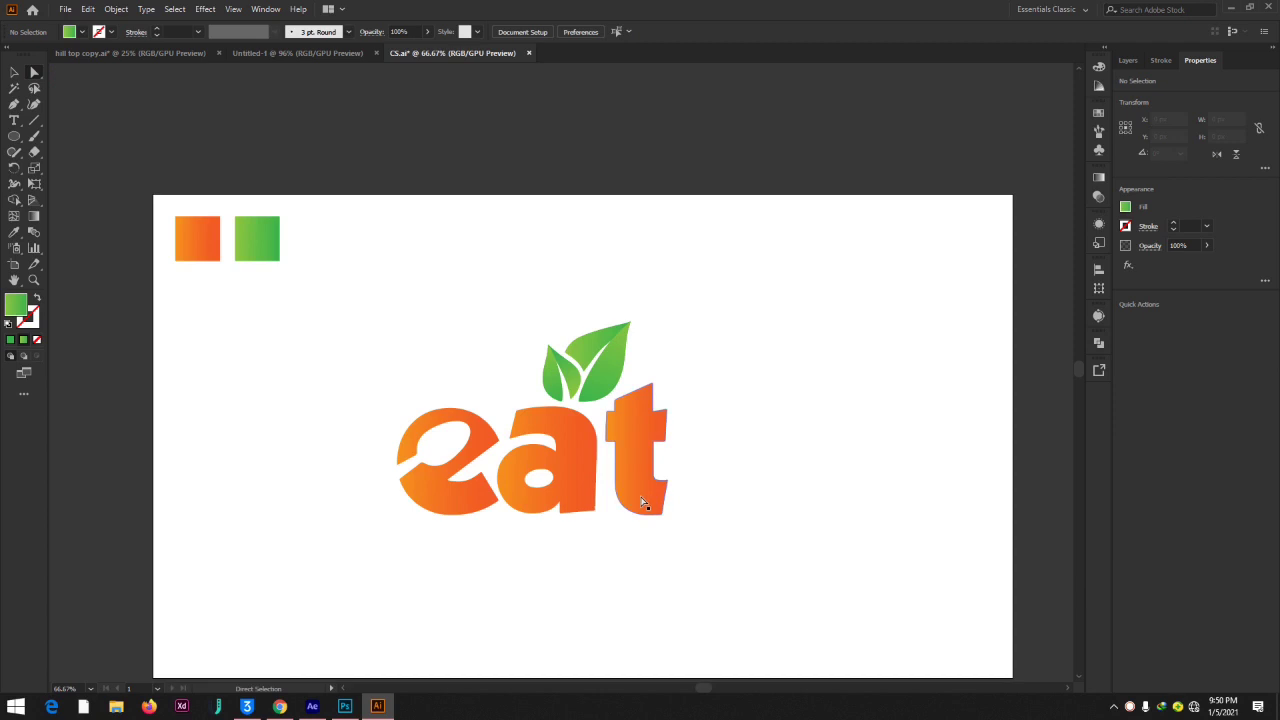
- Try to round the upper-right corner of the letter t with its corner widget
key(ctrl+plus)
key(ctrl+plus)
scroll(698, 495, down, 3)
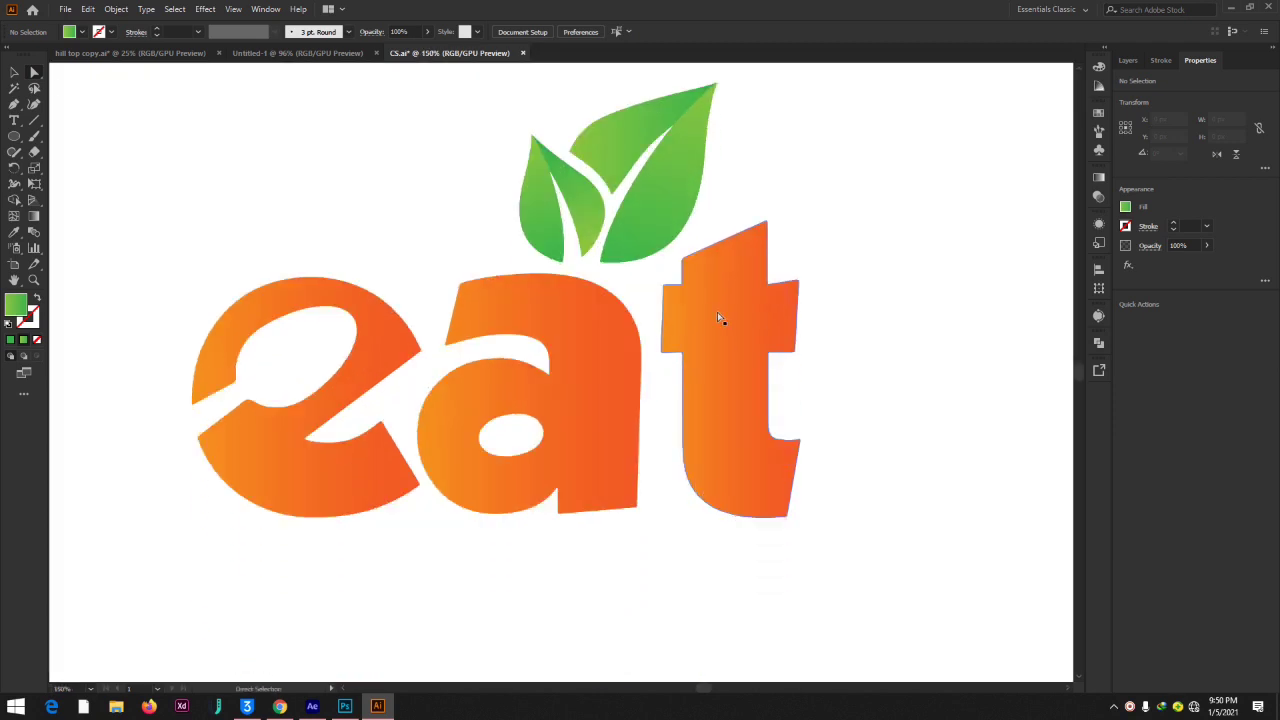
click(712, 300)
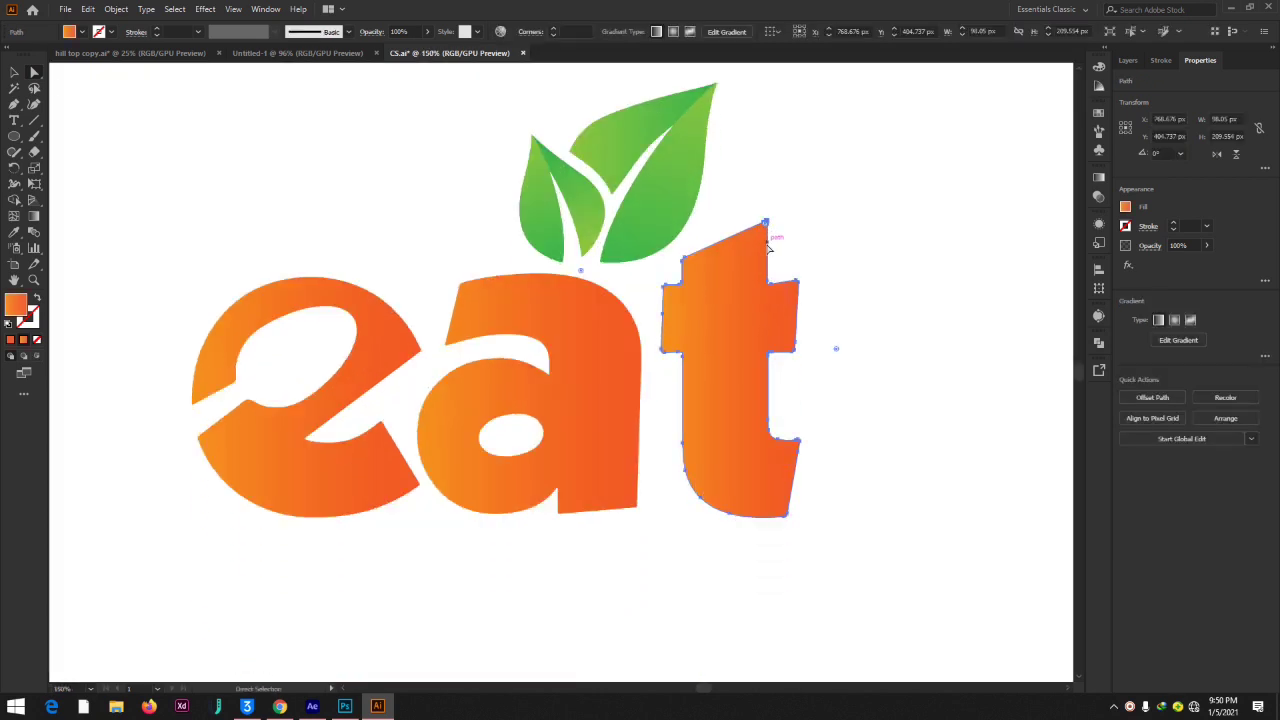
key(ctrl+plus)
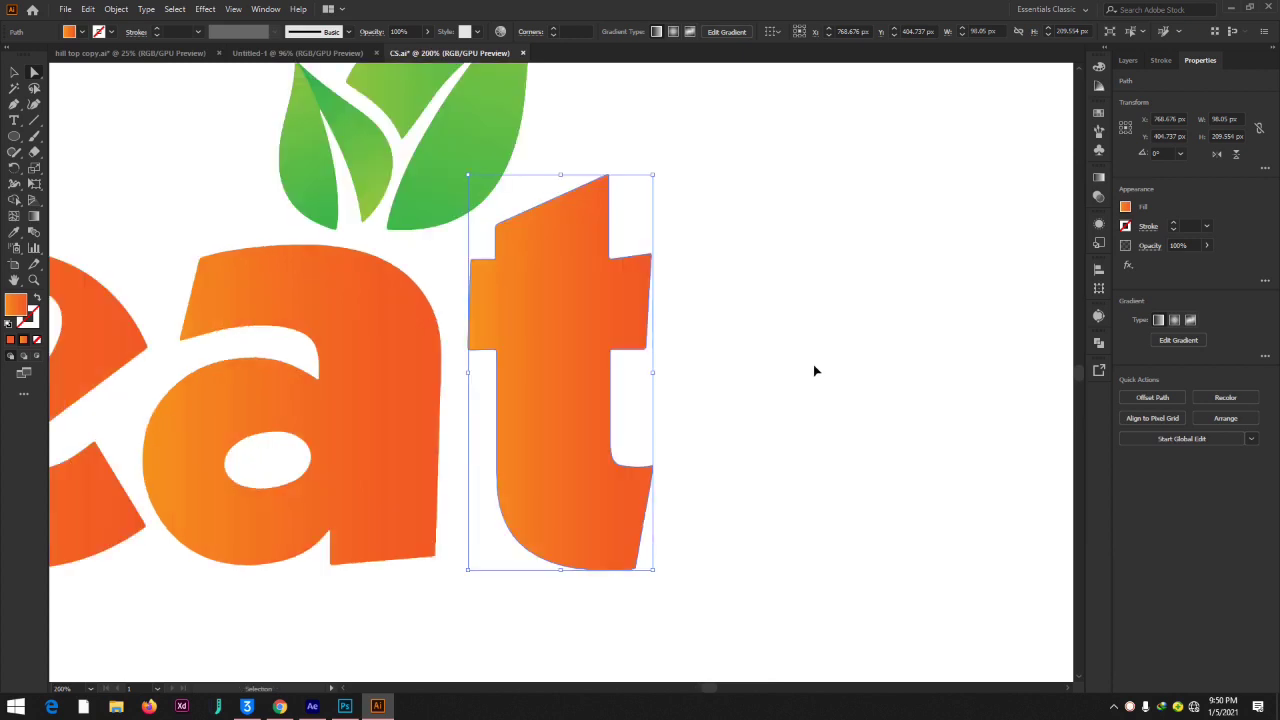
click(606, 178)
drag(605, 182, 560, 283)
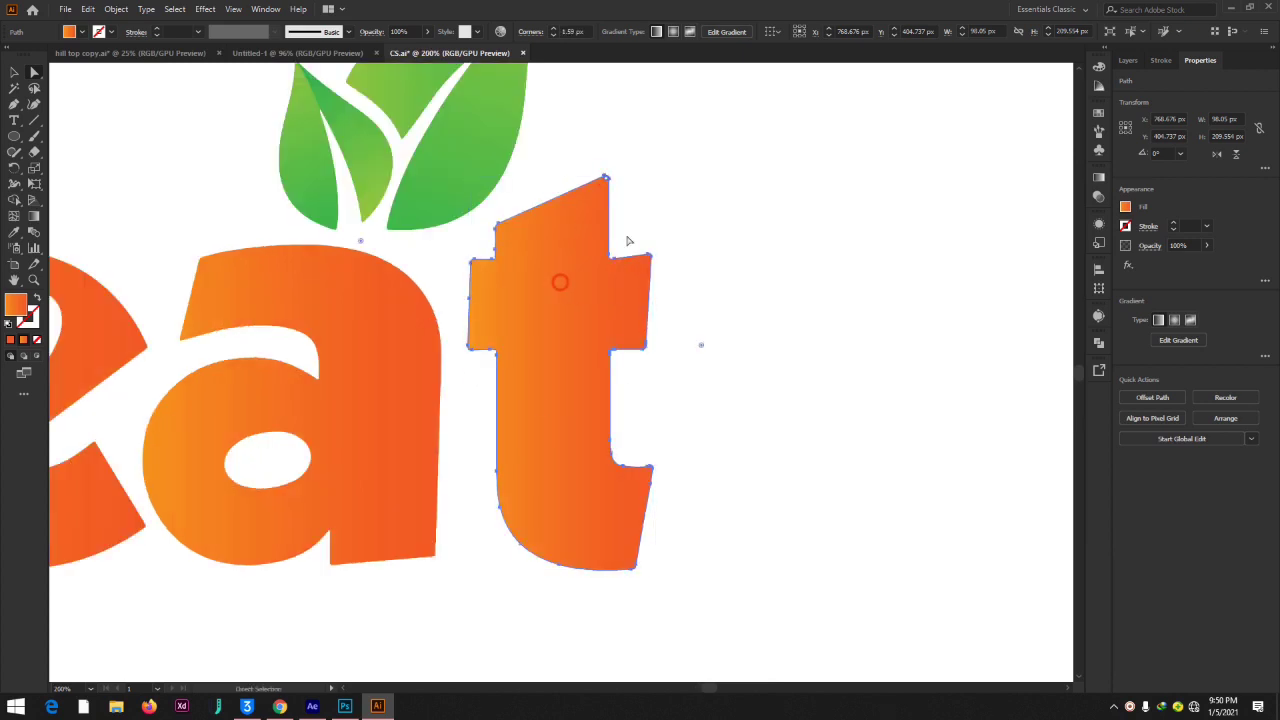
click(681, 201)
click(578, 228)
- Add an anchor point with the Curvature tool in the middle of the letter t's slightly rounded upper-right corner
key(v)
key(ctrl+plus)
key(ctrl+plus)
scroll(640, 250, up, 10)
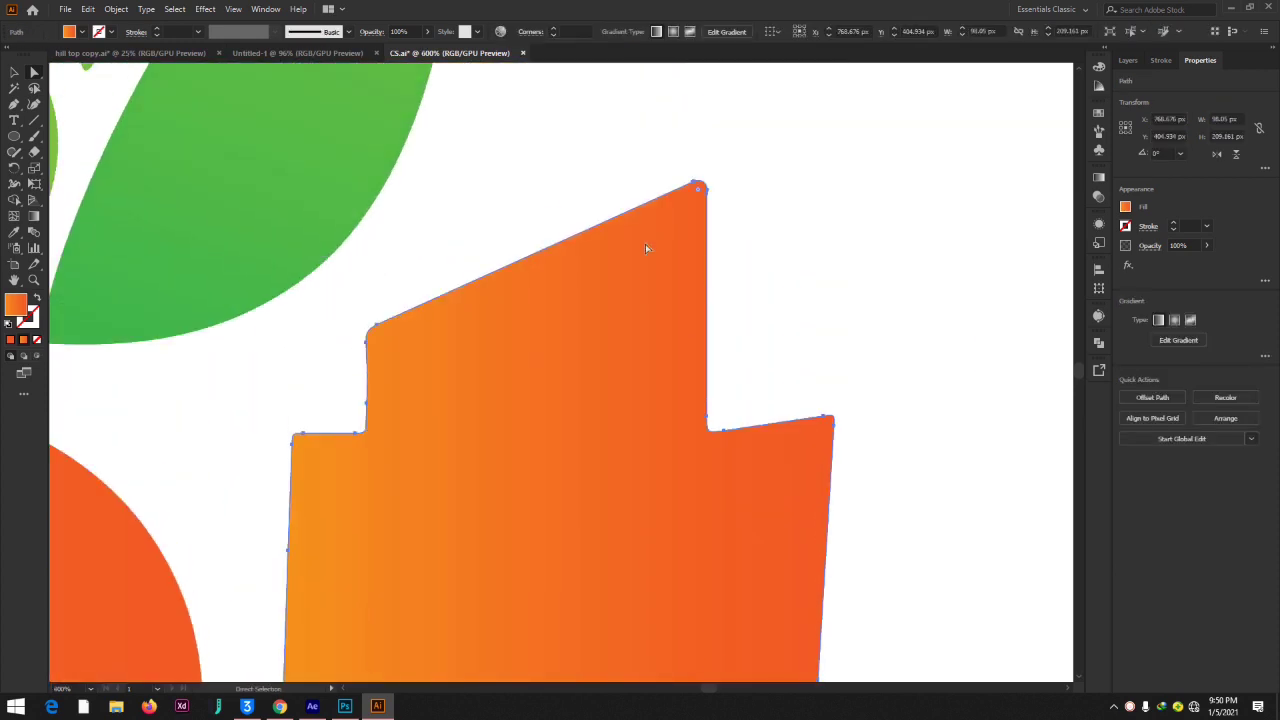
key(a)
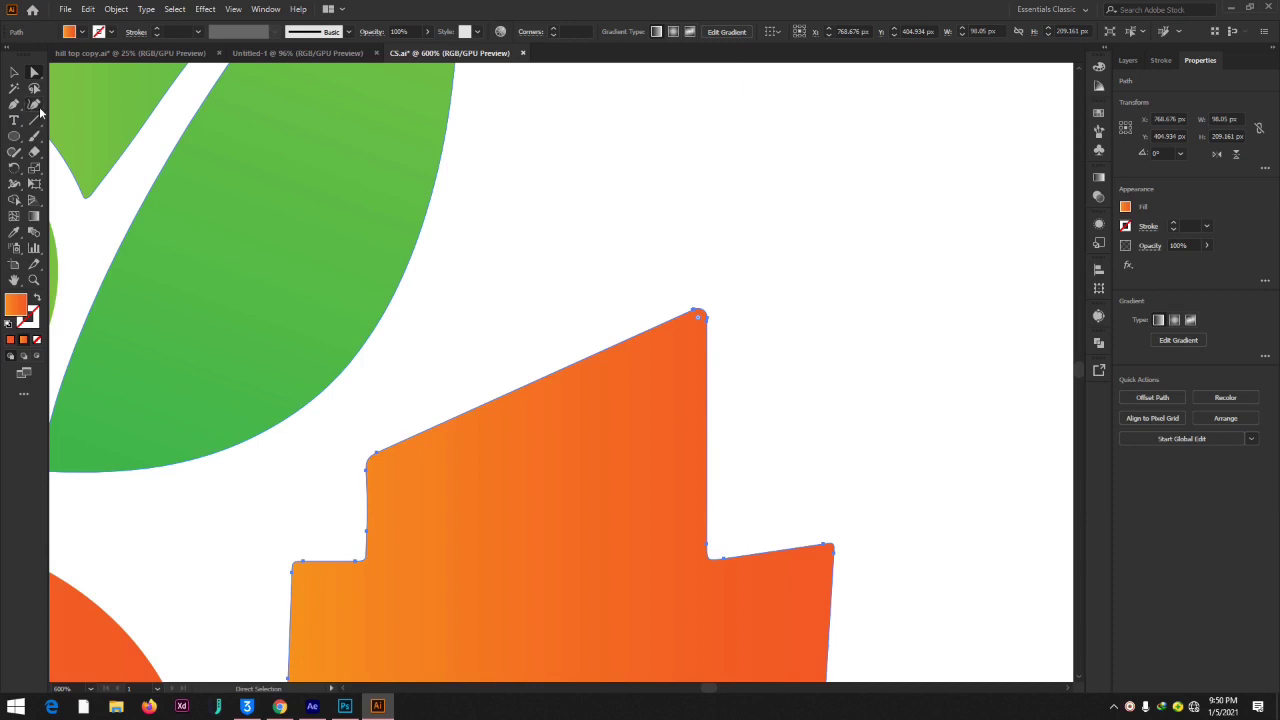
click(34, 105)
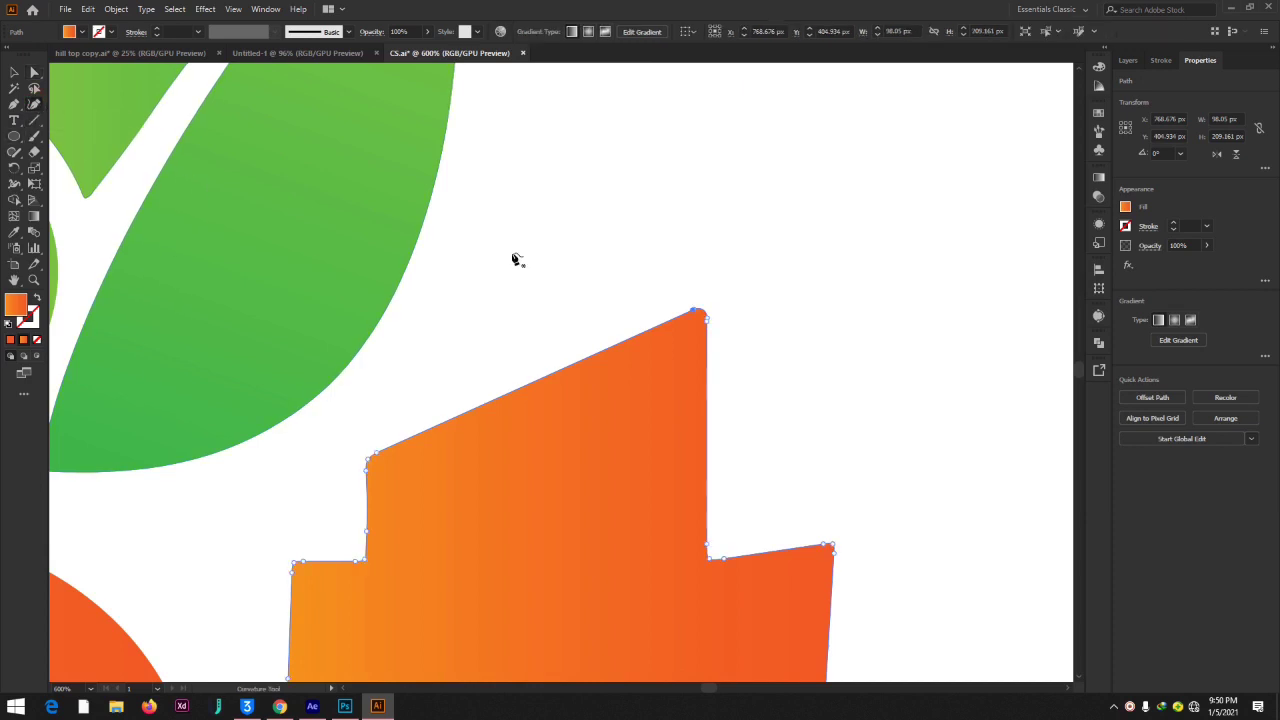
click(707, 319)
click(701, 309)
- Delete the surrounding anchor points at the t's upper-right tip and convert the remaining one into a sharp corner
key(ctrl+plus)
key(ctrl+plus)
scroll(847, 221, up, 15)
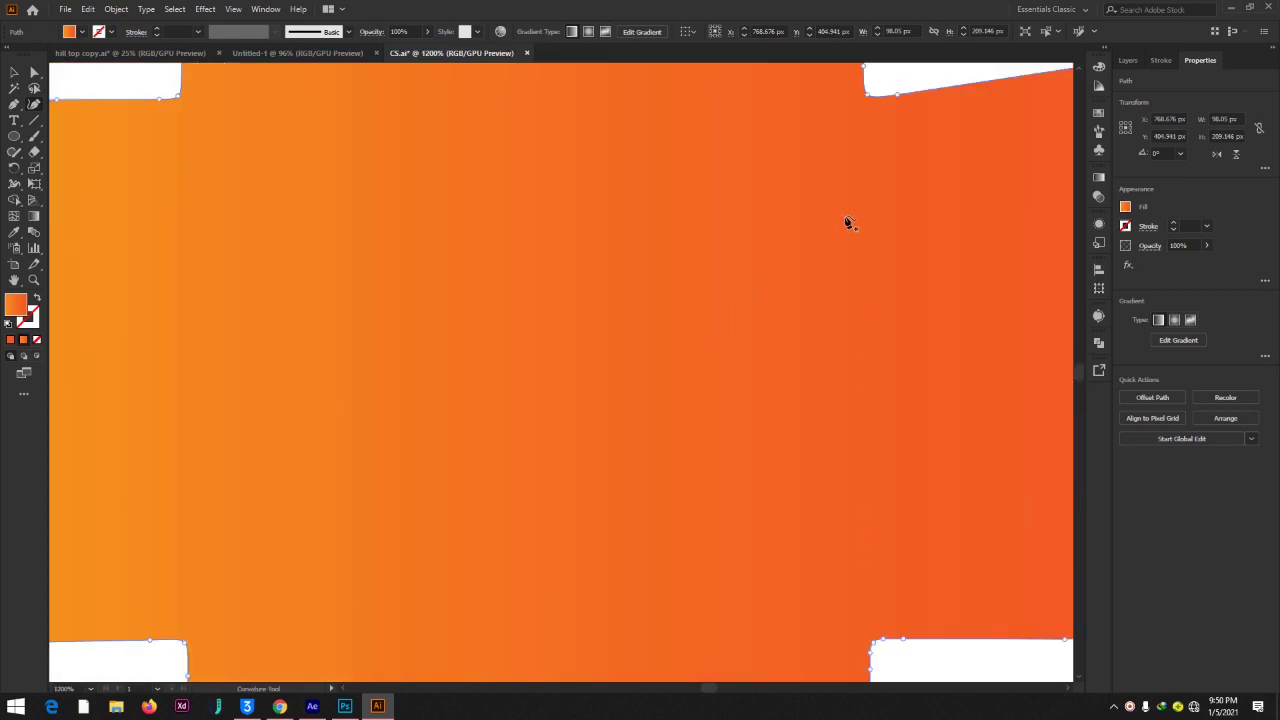
scroll(826, 224, up, 10)
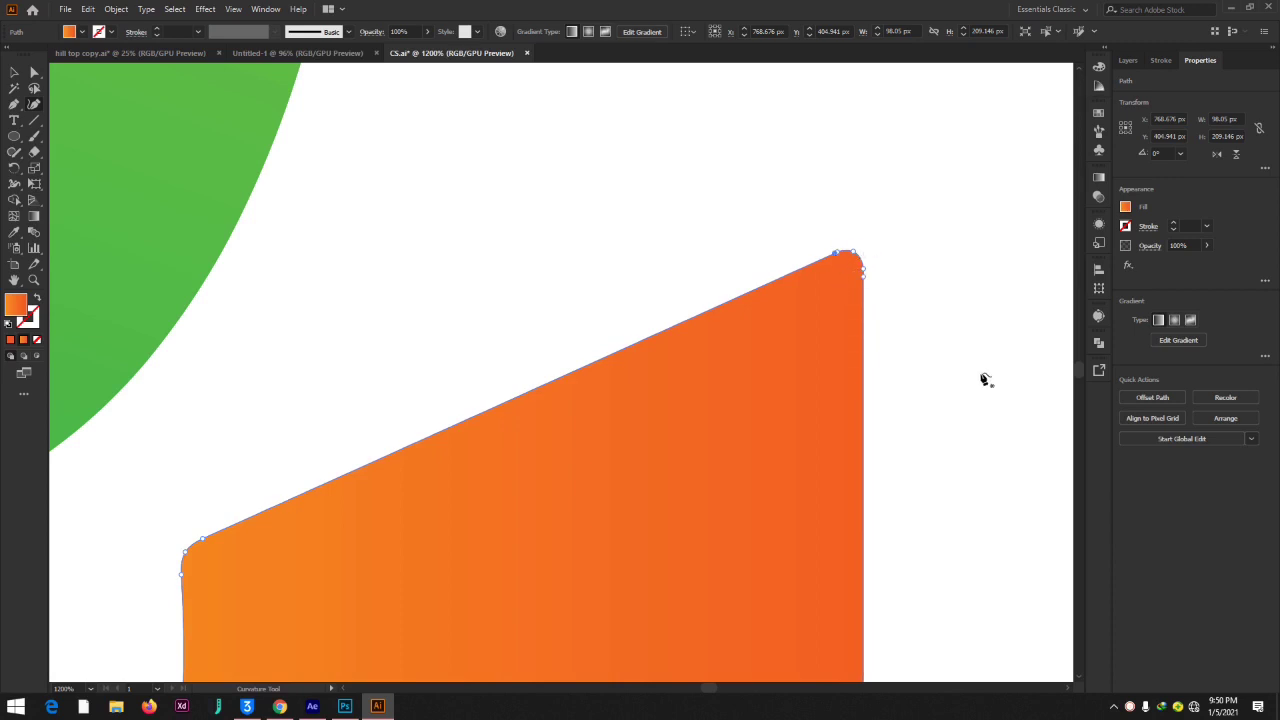
double_click(836, 252)
key(Delete)
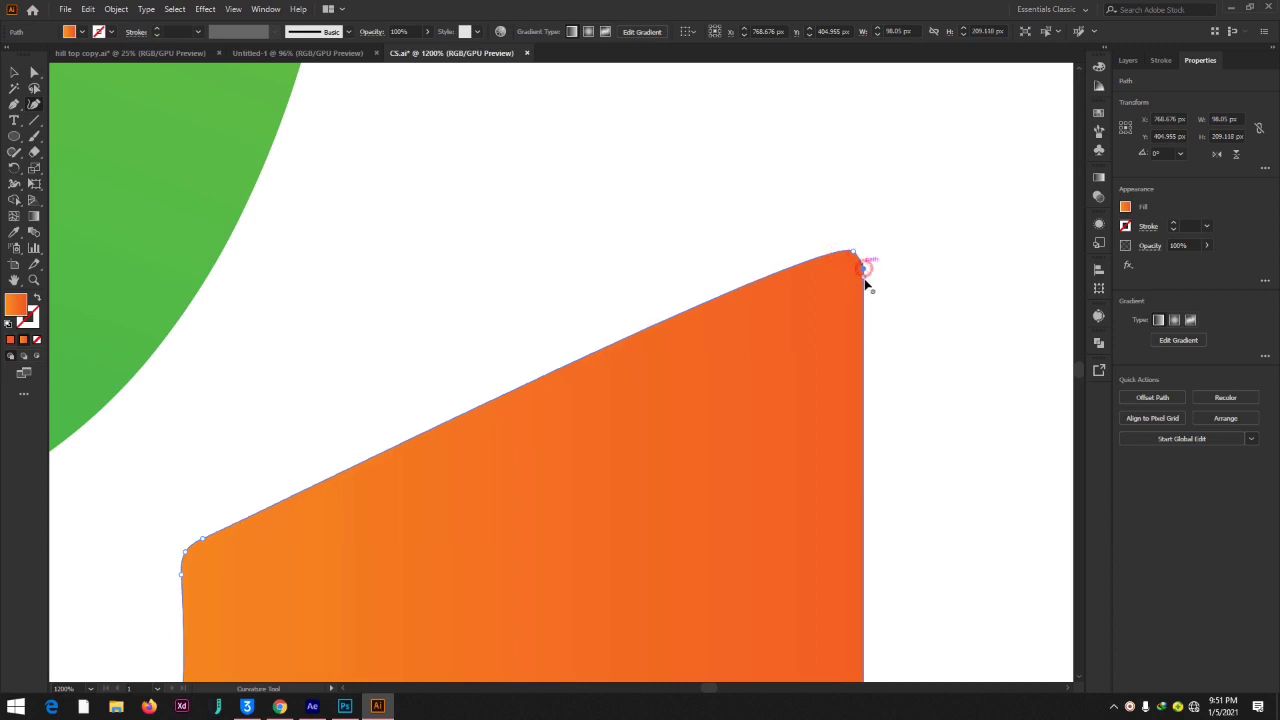
click(864, 277)
key(Delete)
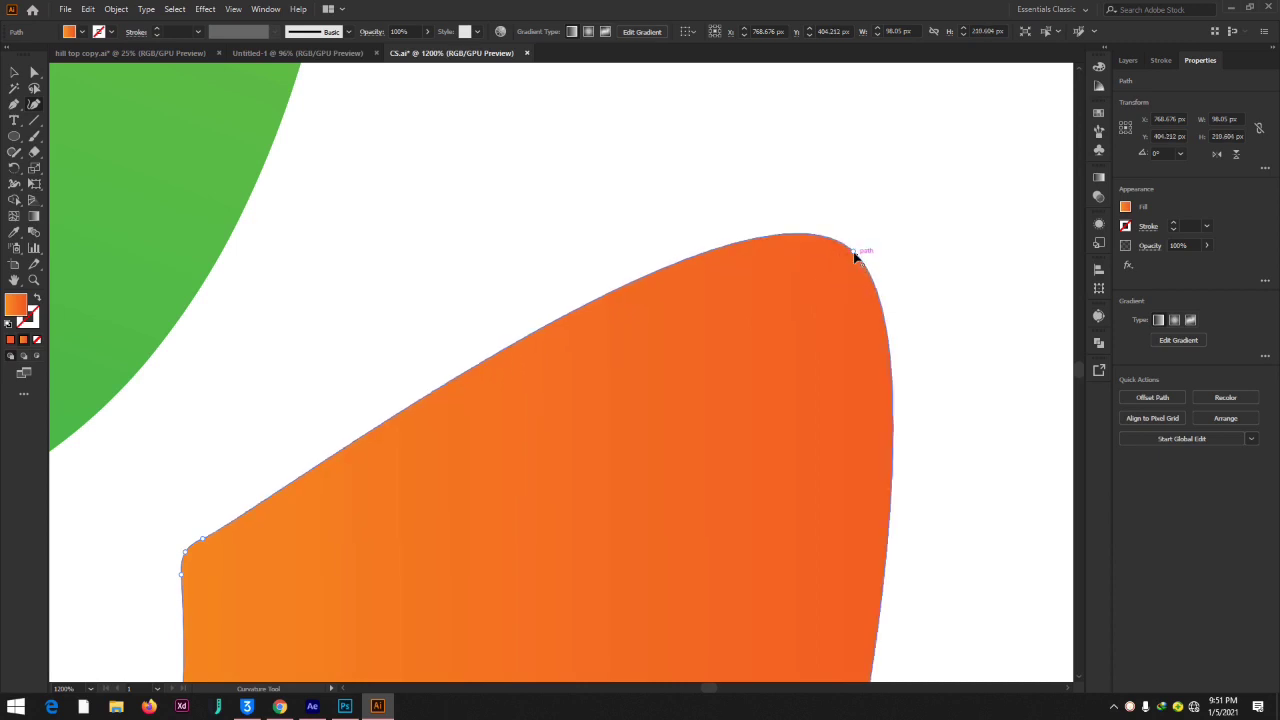
double_click(853, 252)
key(ctrl+minus)
key(ctrl+minus)
key(ctrl+minus)
key(ctrl+minus)
key(ctrl+minus)
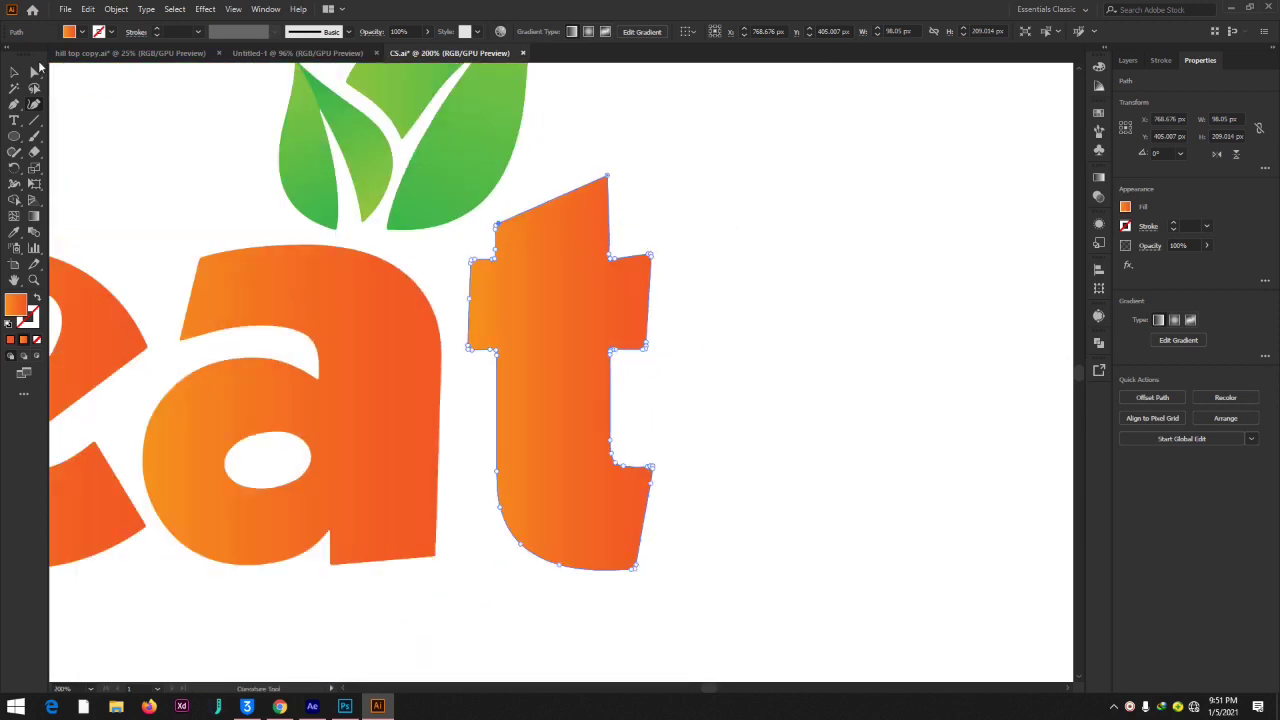
- Try rounding the t's upper-right corner with a radius of about 18 px, and undo the rounding
click(33, 73)
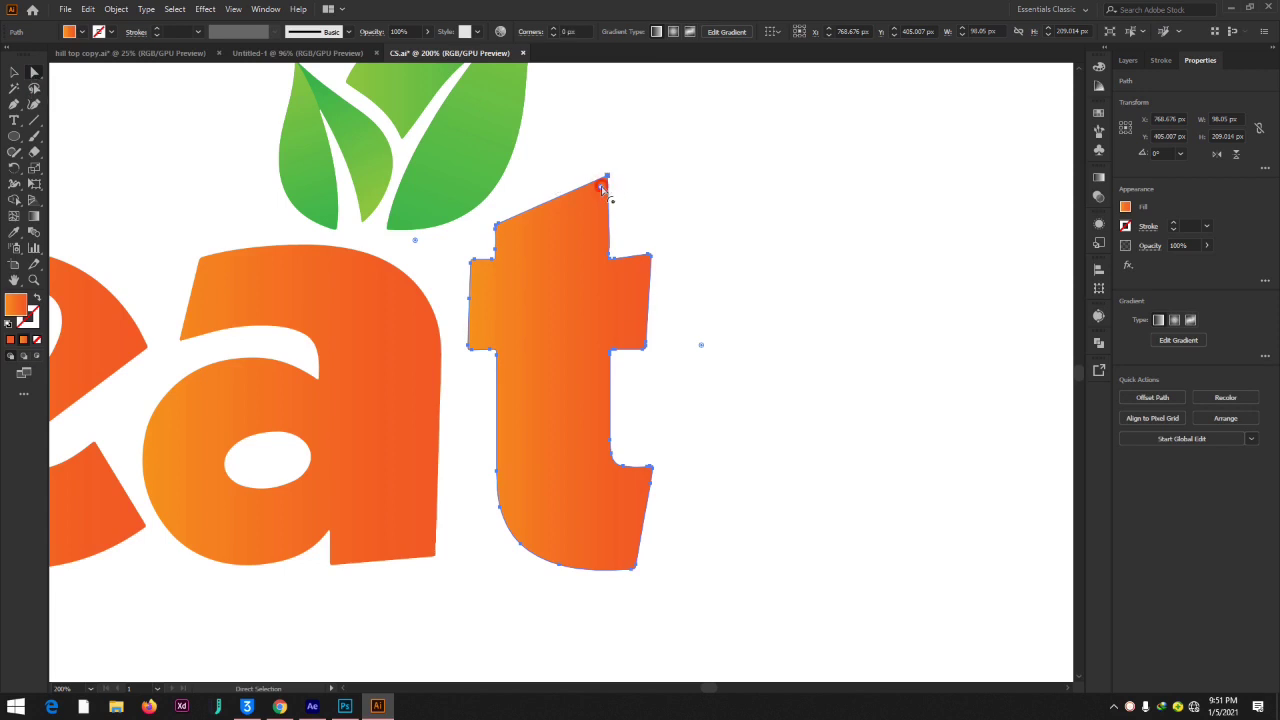
drag(603, 188, 576, 231)
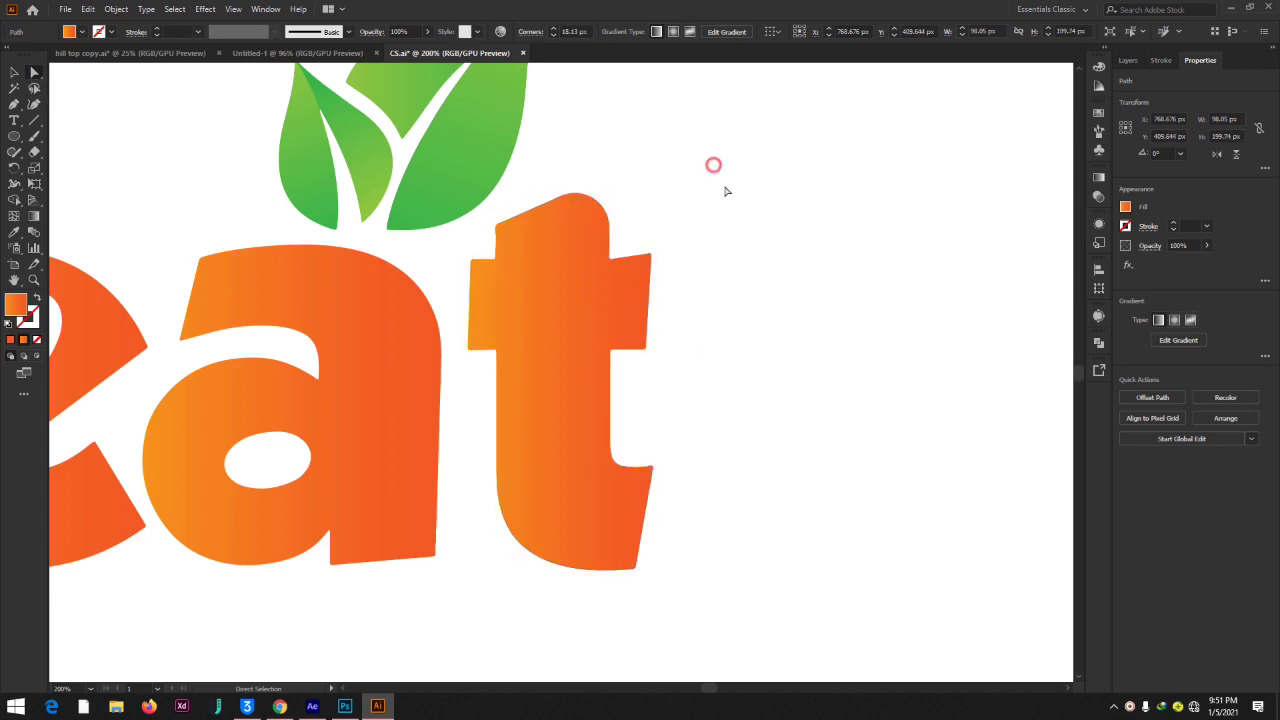
click(714, 163)
key(ctrl+0)
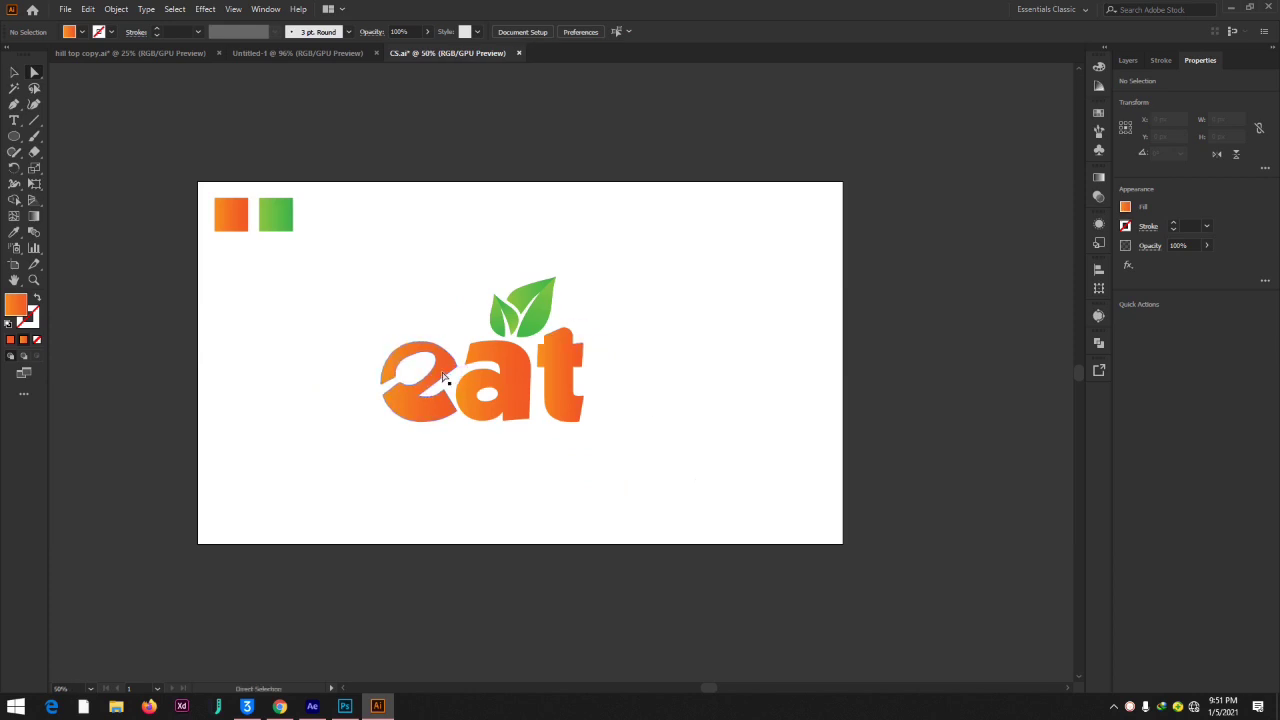
click(402, 374)
click(598, 297)
- Select the letter t, round its upper-right corner slightly, and deselect
click(560, 370)
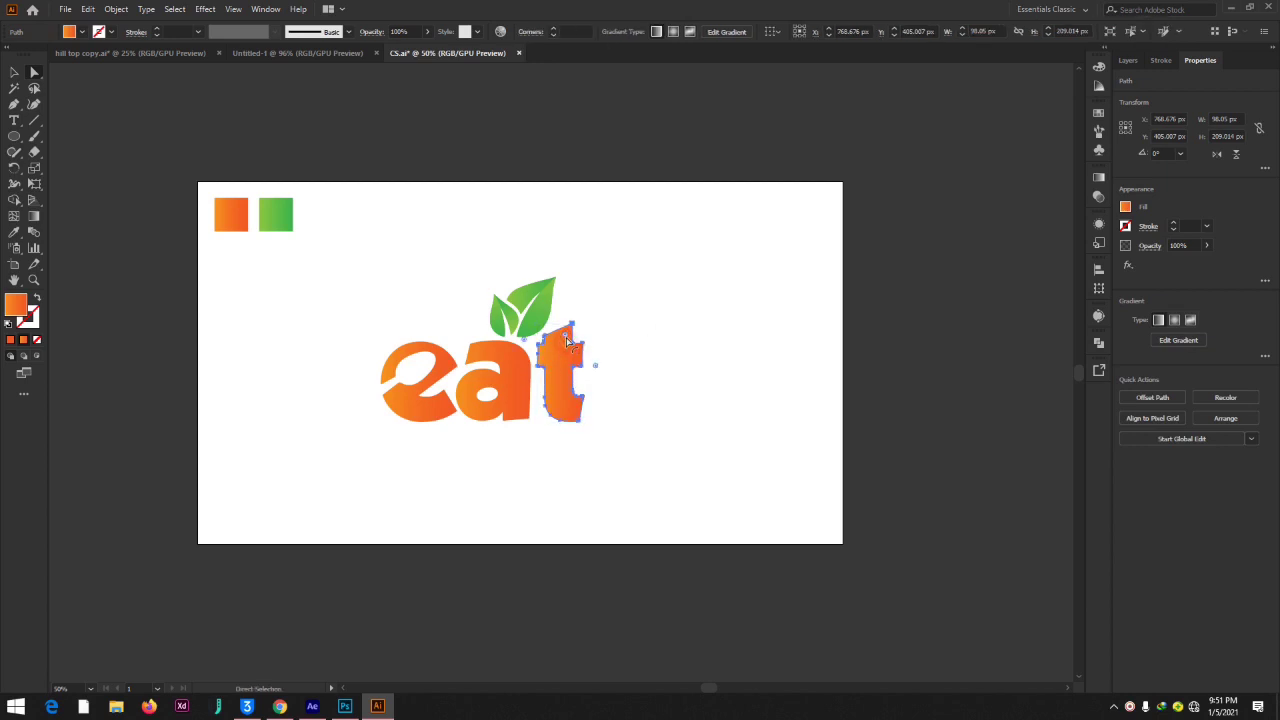
drag(566, 341, 576, 334)
click(611, 277)
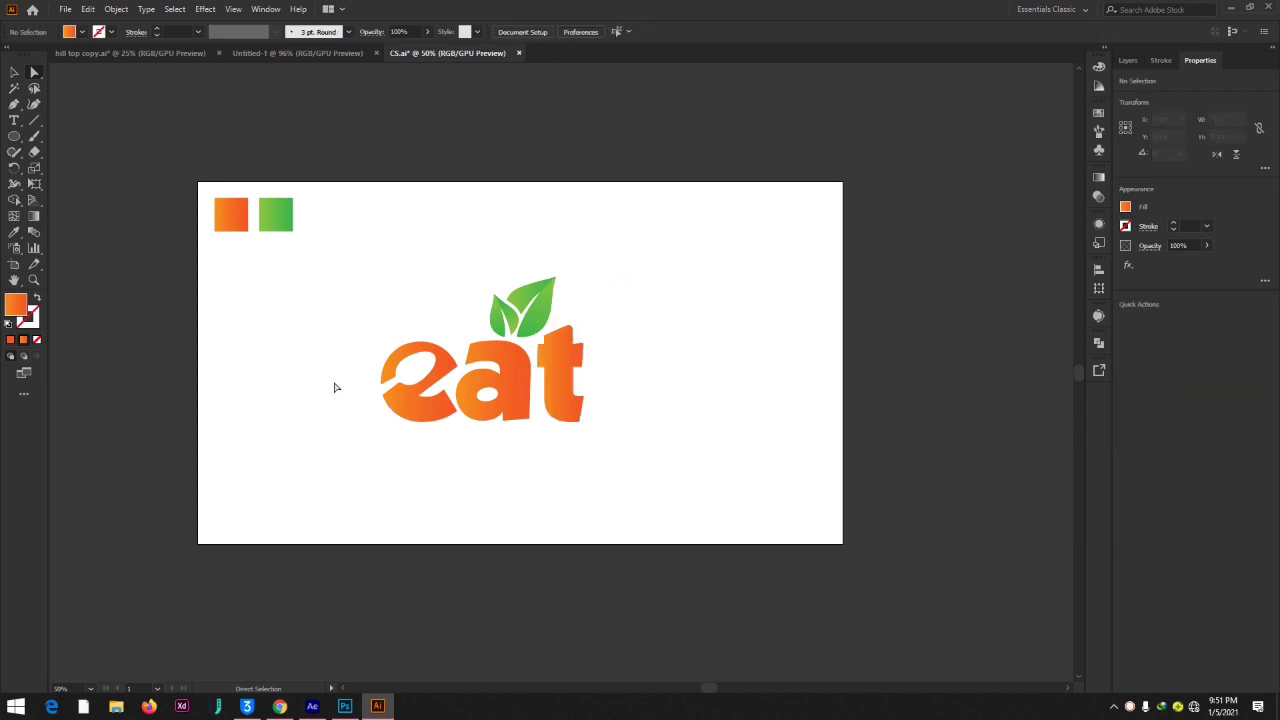
- Draw a closed four-sided shape with the Pen tool over the right half of the letter t, leaving its foot uncovered
key(ctrl+plus)
key(ctrl+plus)
key(ctrl+plus)
scroll(405, 402, left, 5)
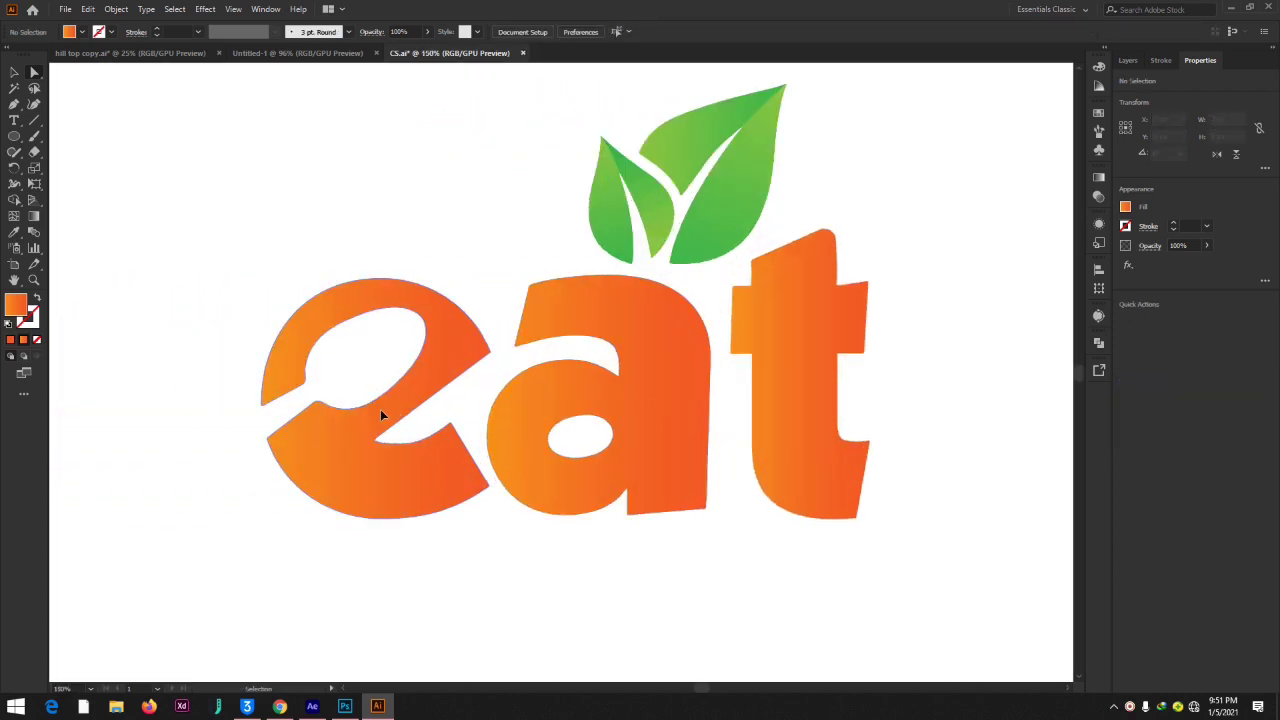
click(14, 106)
click(799, 209)
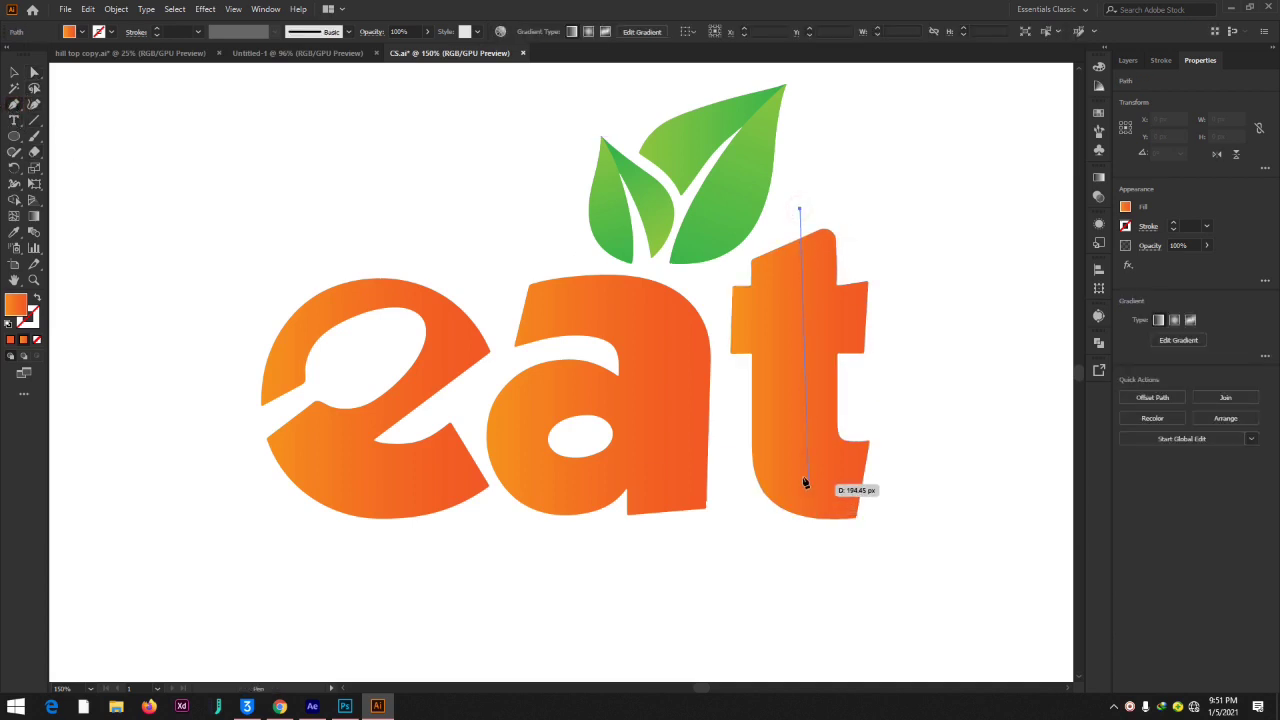
click(797, 470)
click(895, 480)
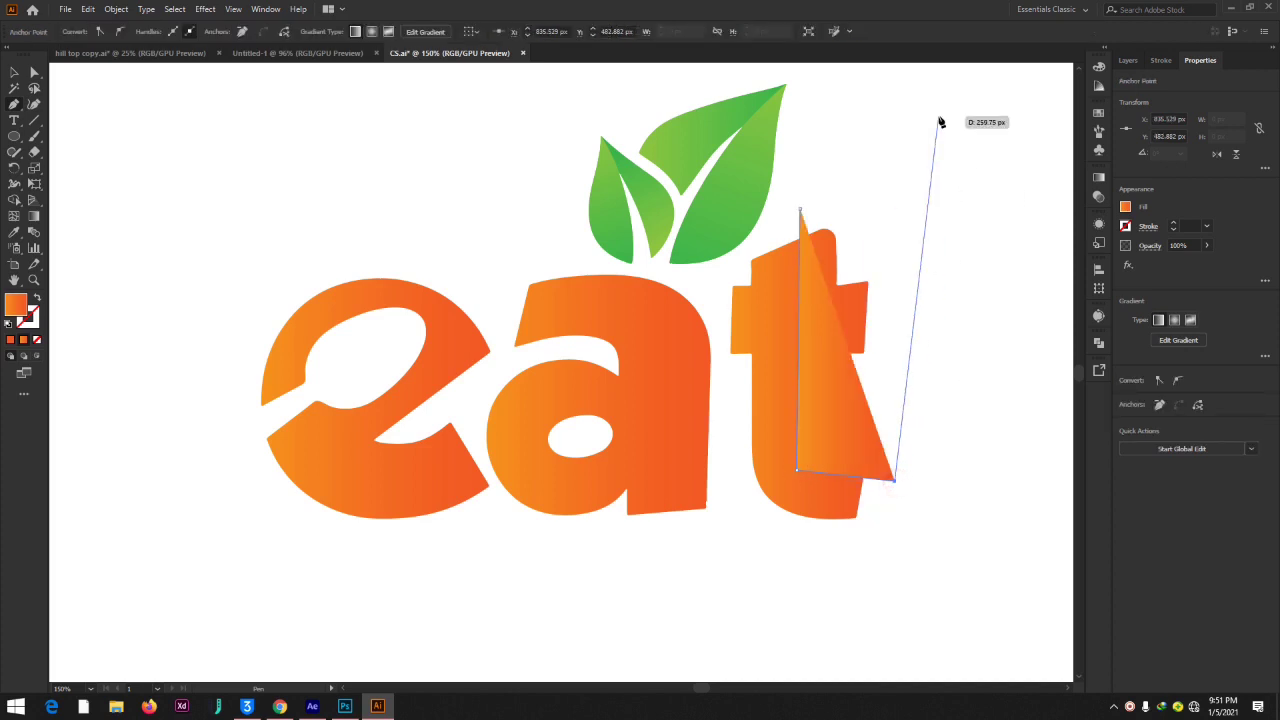
click(929, 164)
click(800, 209)
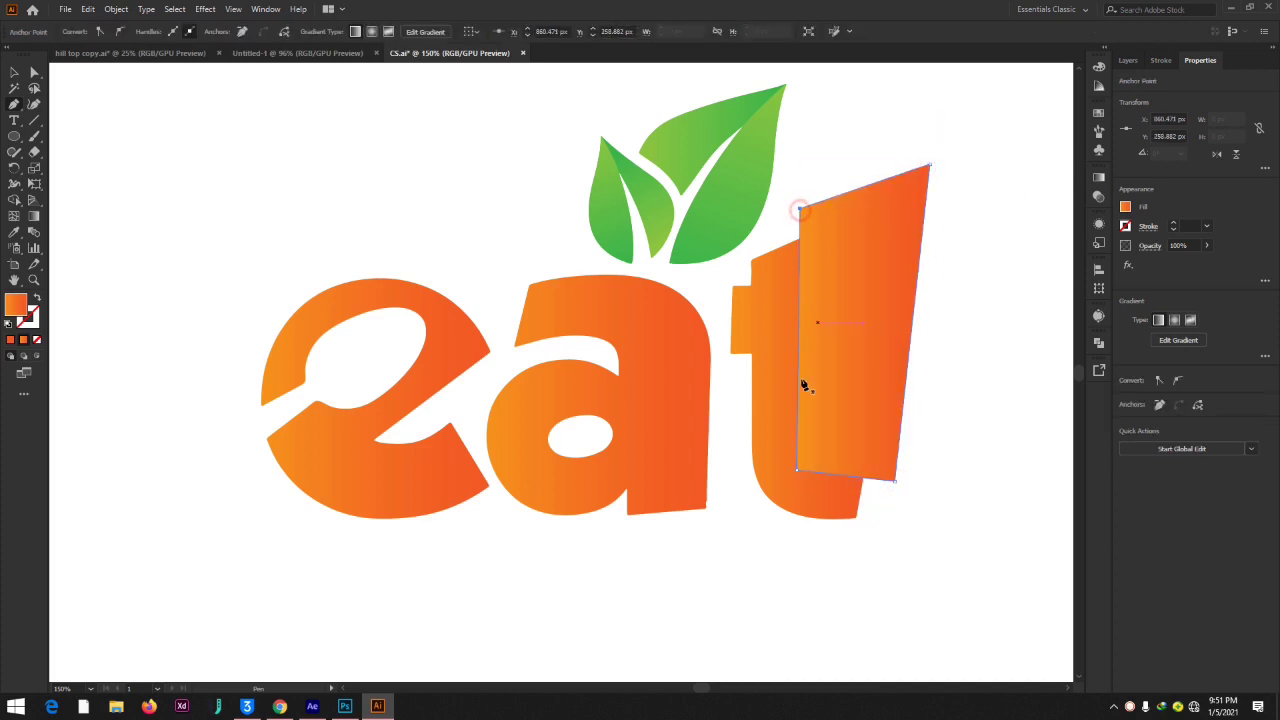
- Split the letter t with the overlapping four-sided shape using Shape Builder, removing the excess outside the letter
key(a)
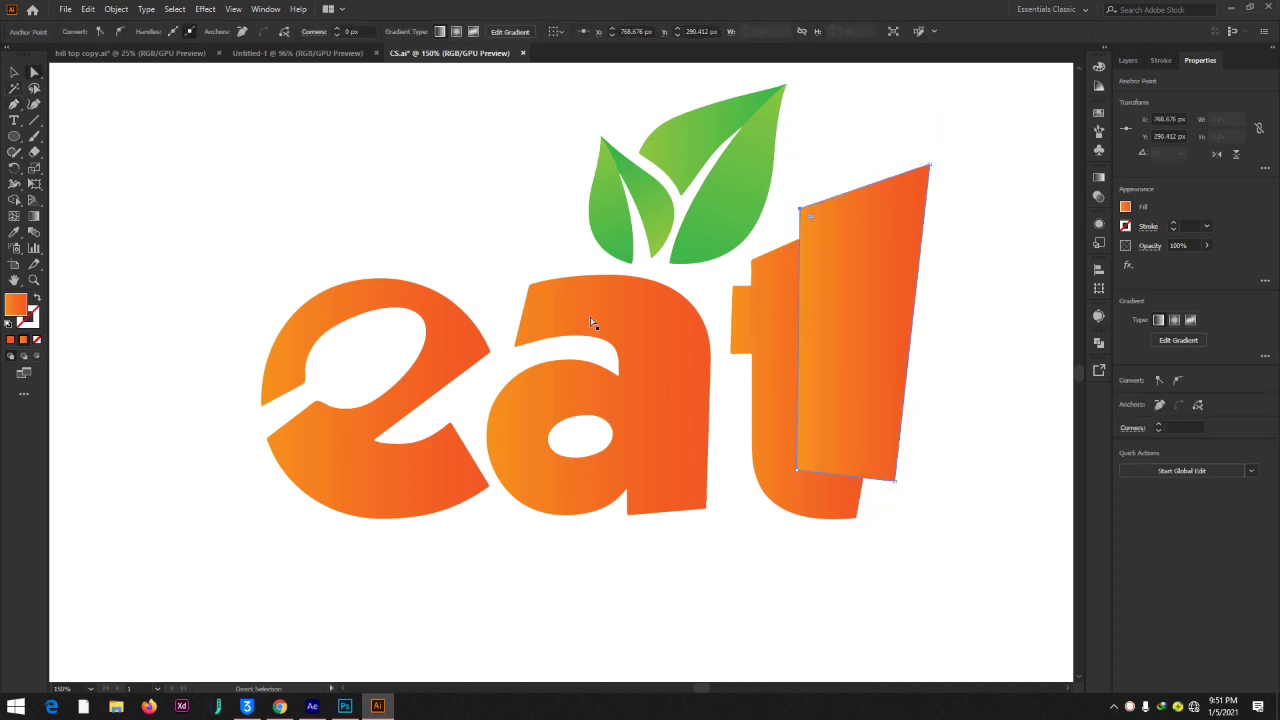
shift+click(766, 306)
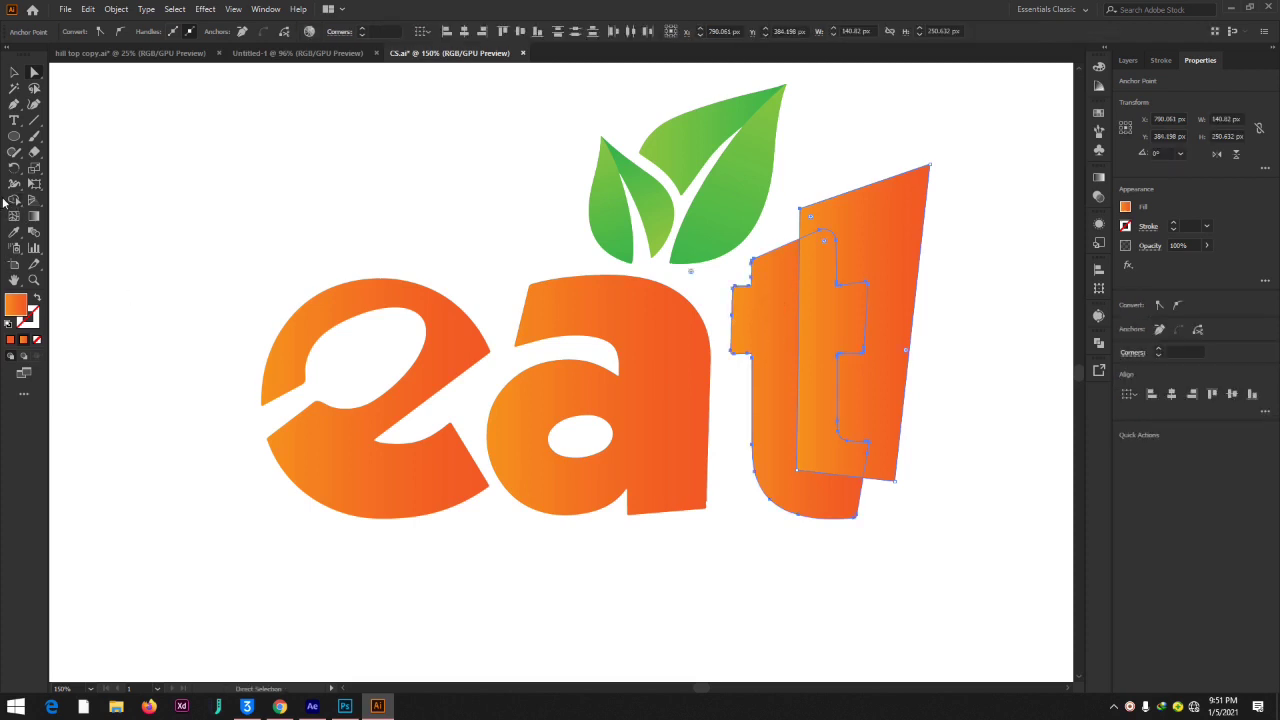
click(13, 202)
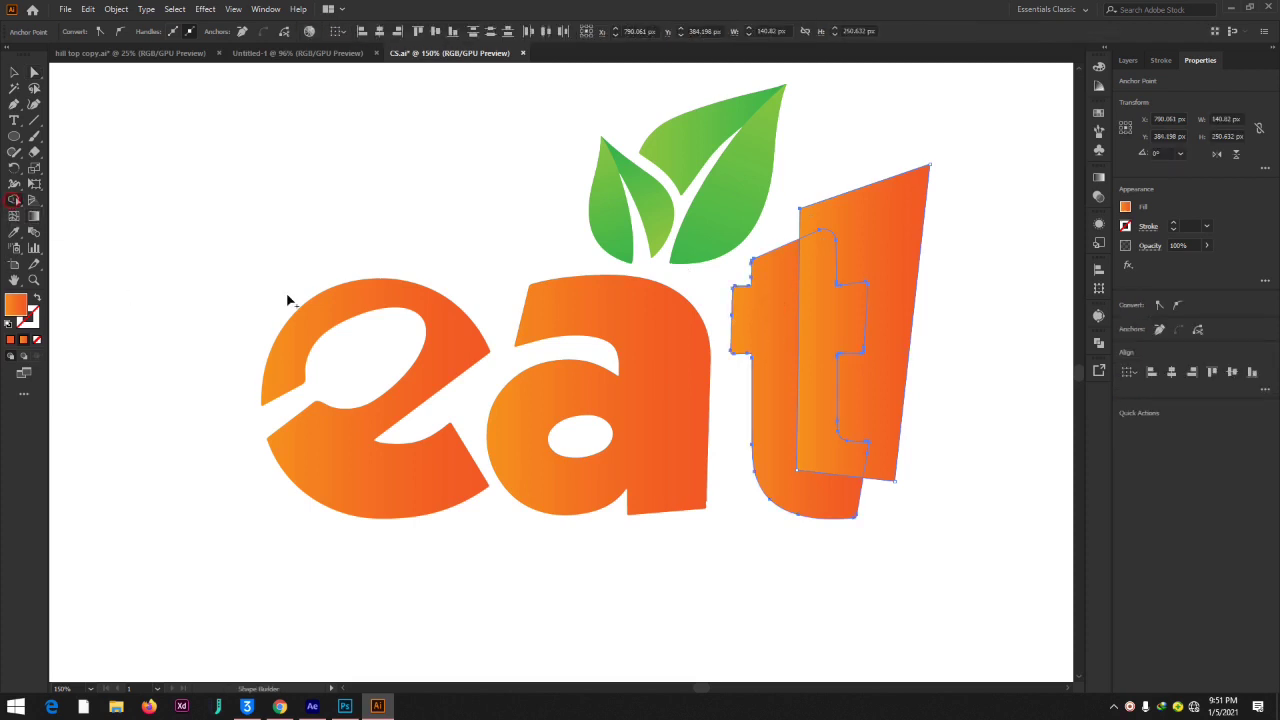
alt+click(900, 217)
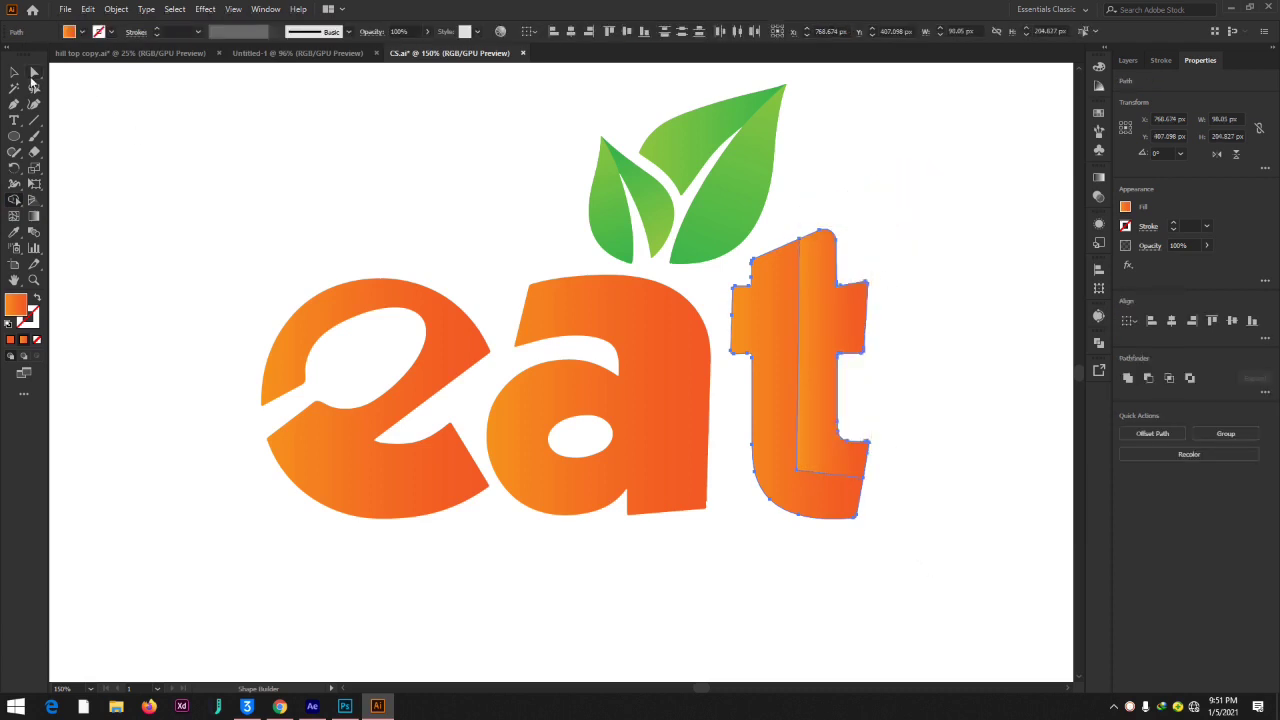
- Draw a closed Pen shape covering the upper arm and outer right side of the letter a's stem
click(13, 104)
click(517, 307)
click(640, 318)
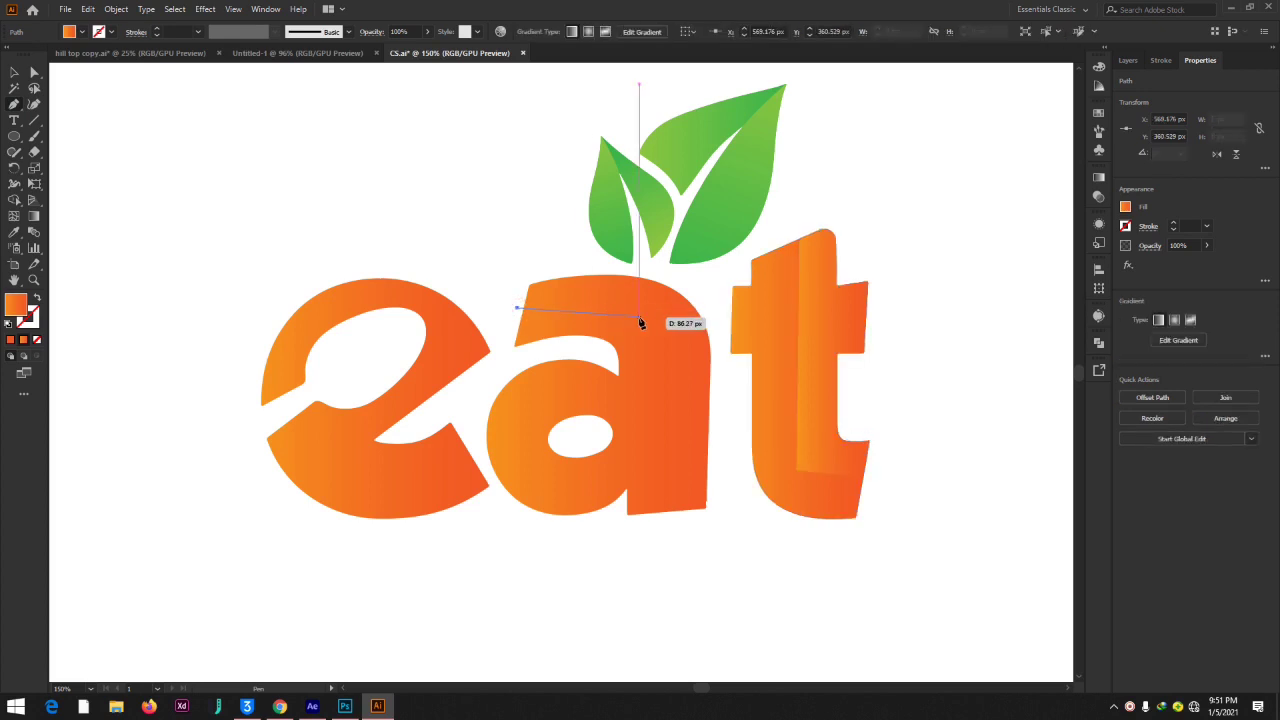
click(665, 395)
click(670, 525)
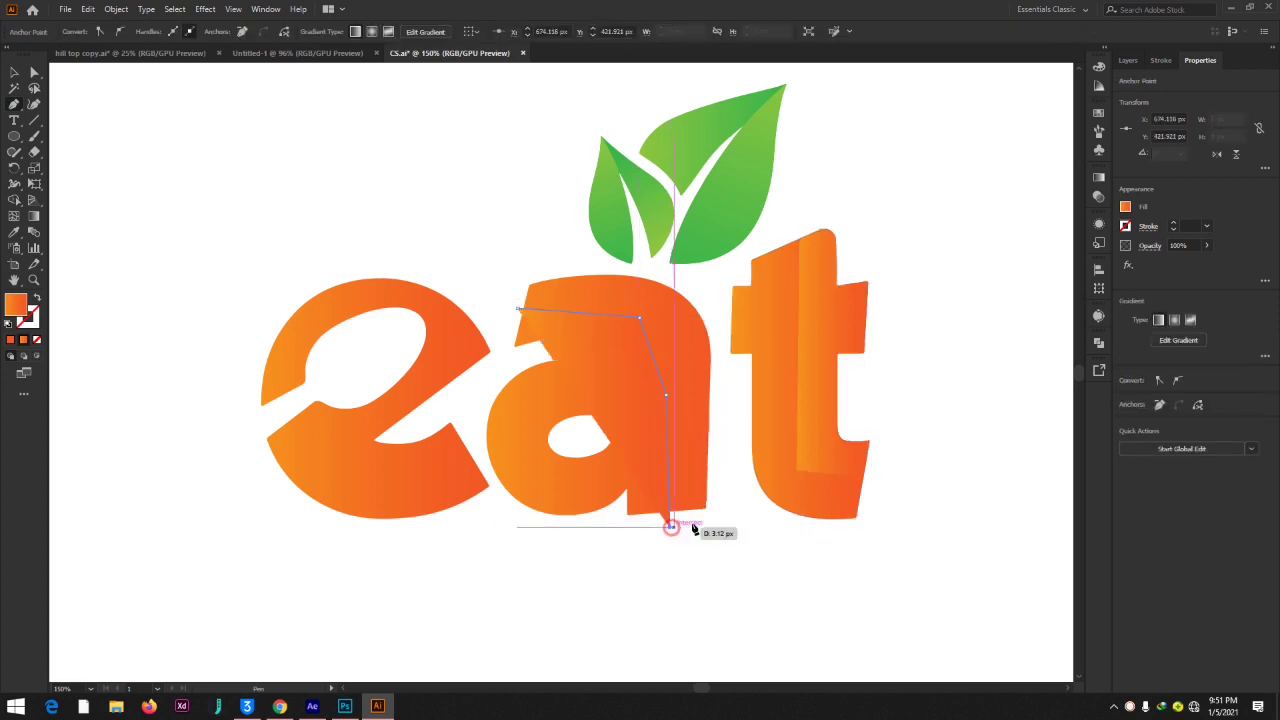
click(741, 518)
click(721, 348)
click(711, 291)
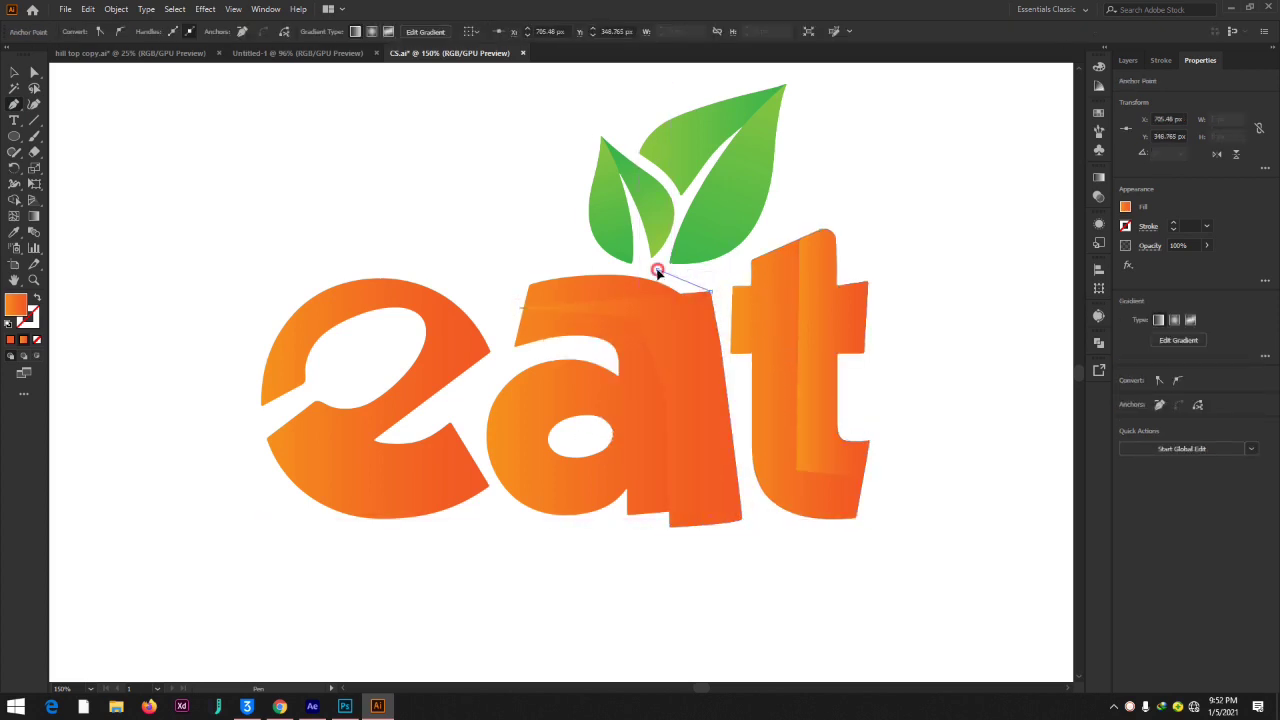
click(656, 270)
click(549, 270)
click(517, 278)
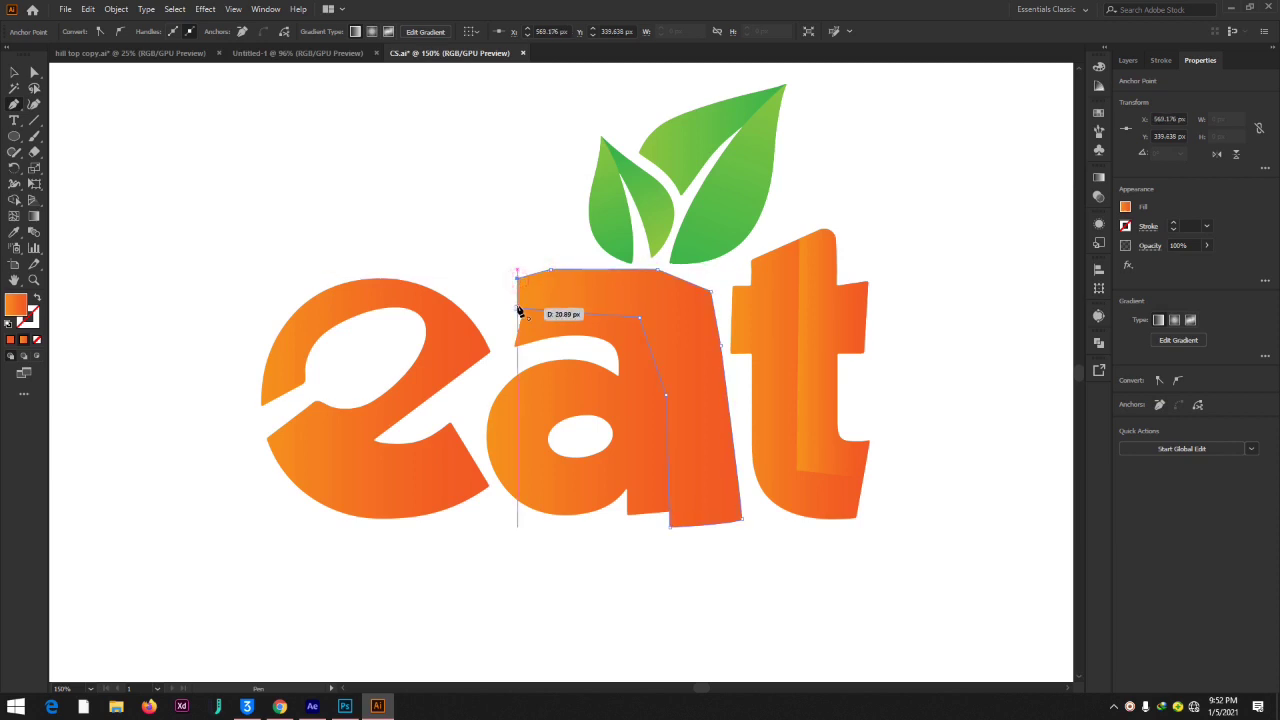
click(517, 307)
- Split the letter a along the overlapping Pen shape with Shape Builder and remove the part outside the letter
click(34, 72)
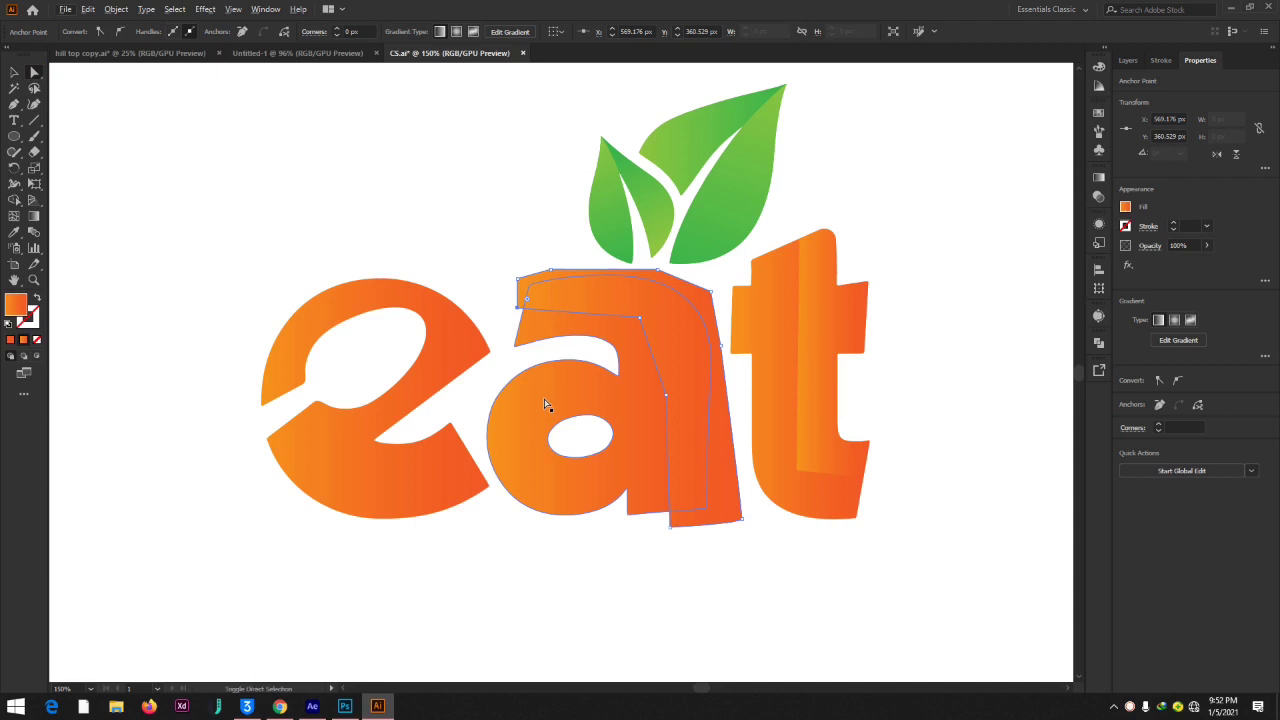
shift+click(548, 392)
click(14, 199)
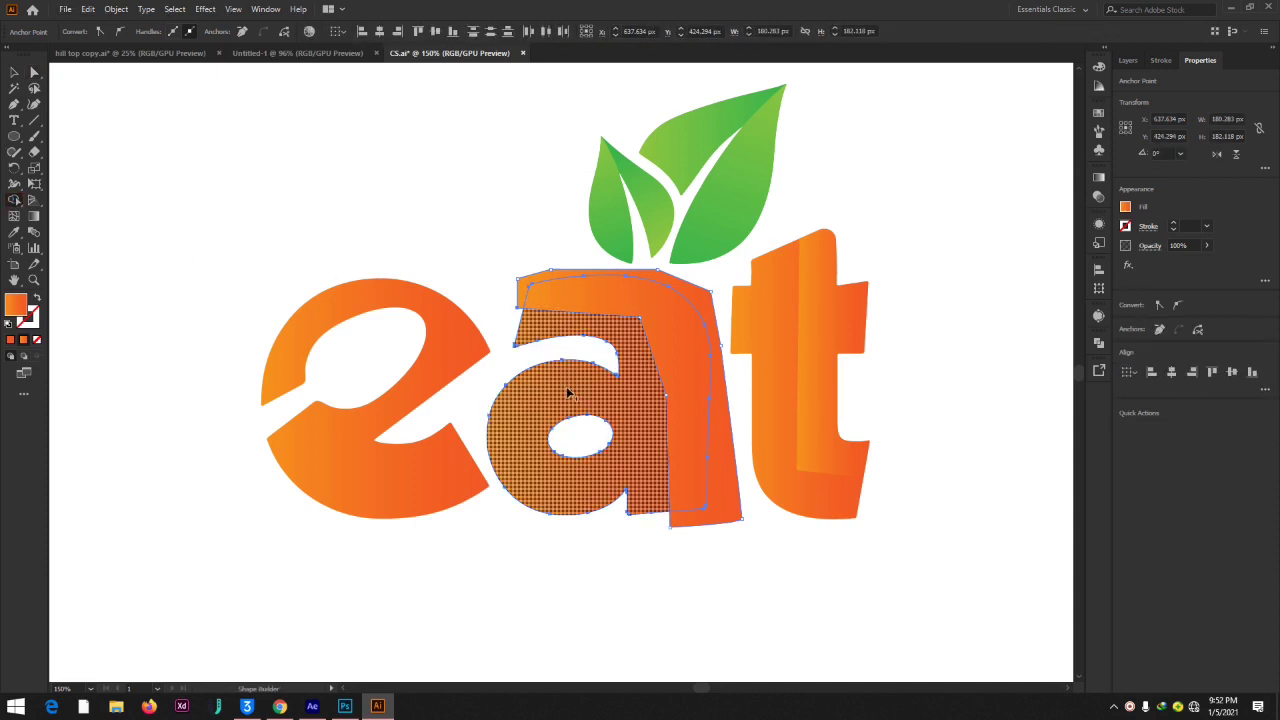
alt+click(722, 440)
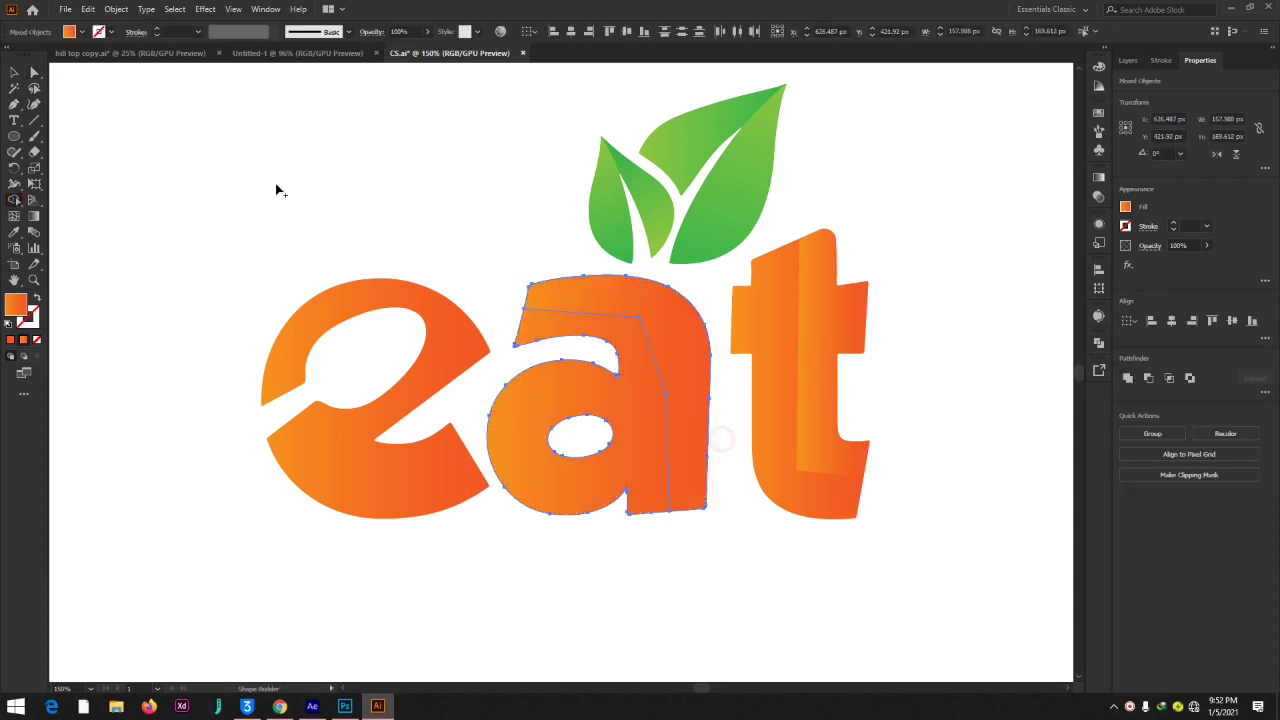
click(15, 73)
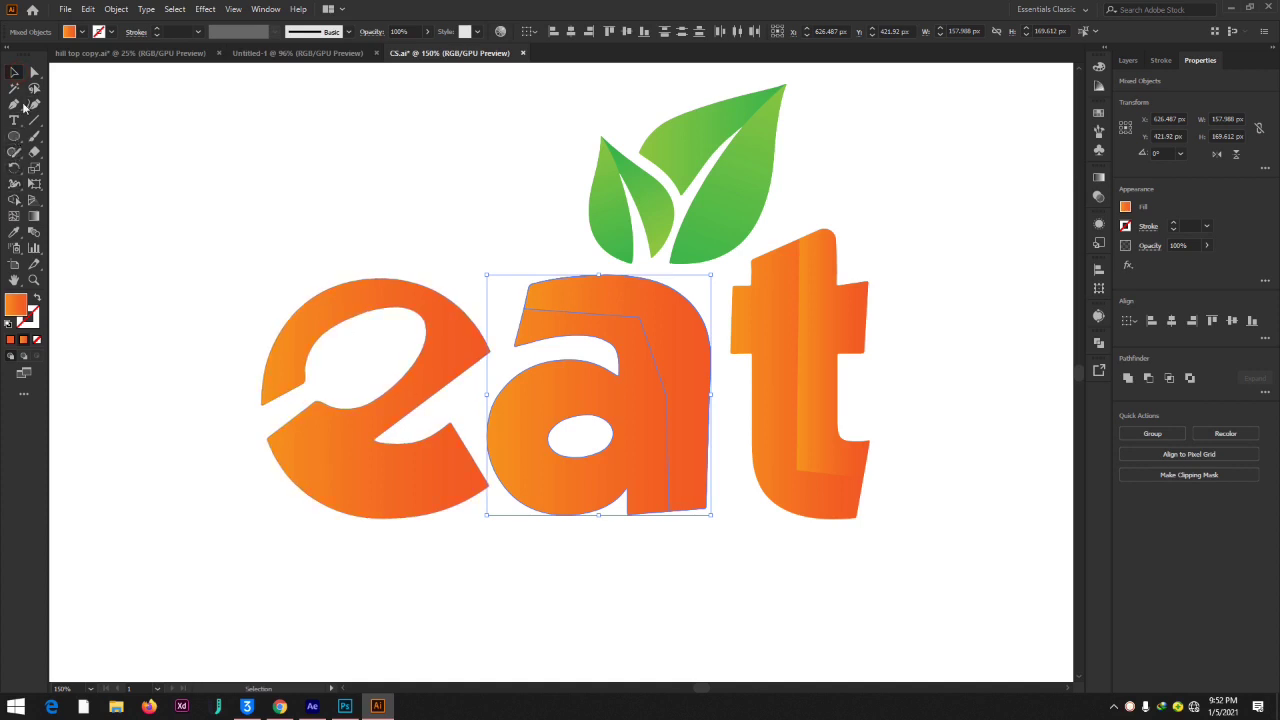
- Draw a closed Pen shape over the lower bowl of the letter e, extending beyond its bottom edge
click(20, 104)
click(277, 414)
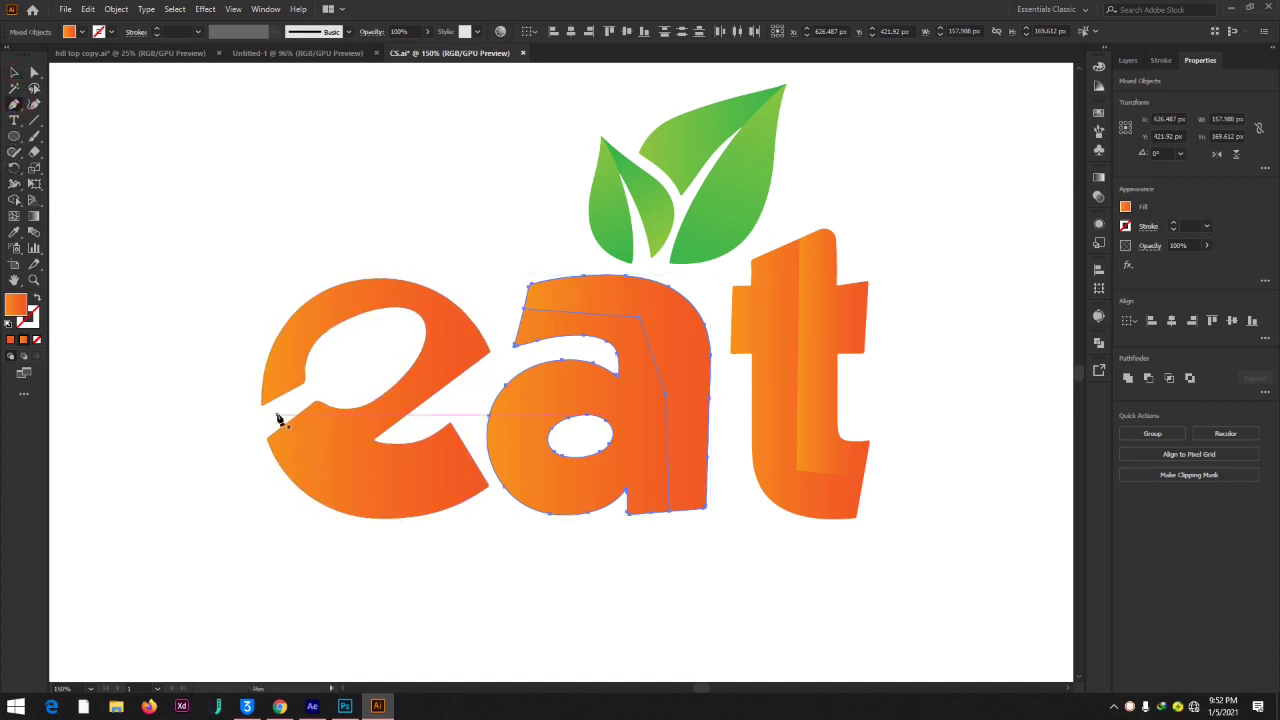
click(317, 449)
click(399, 478)
mouse_move(440, 472)
mouse_down()
mouse_move(461, 463)
mouse_move(494, 514)
mouse_up()
click(469, 448)
click(491, 515)
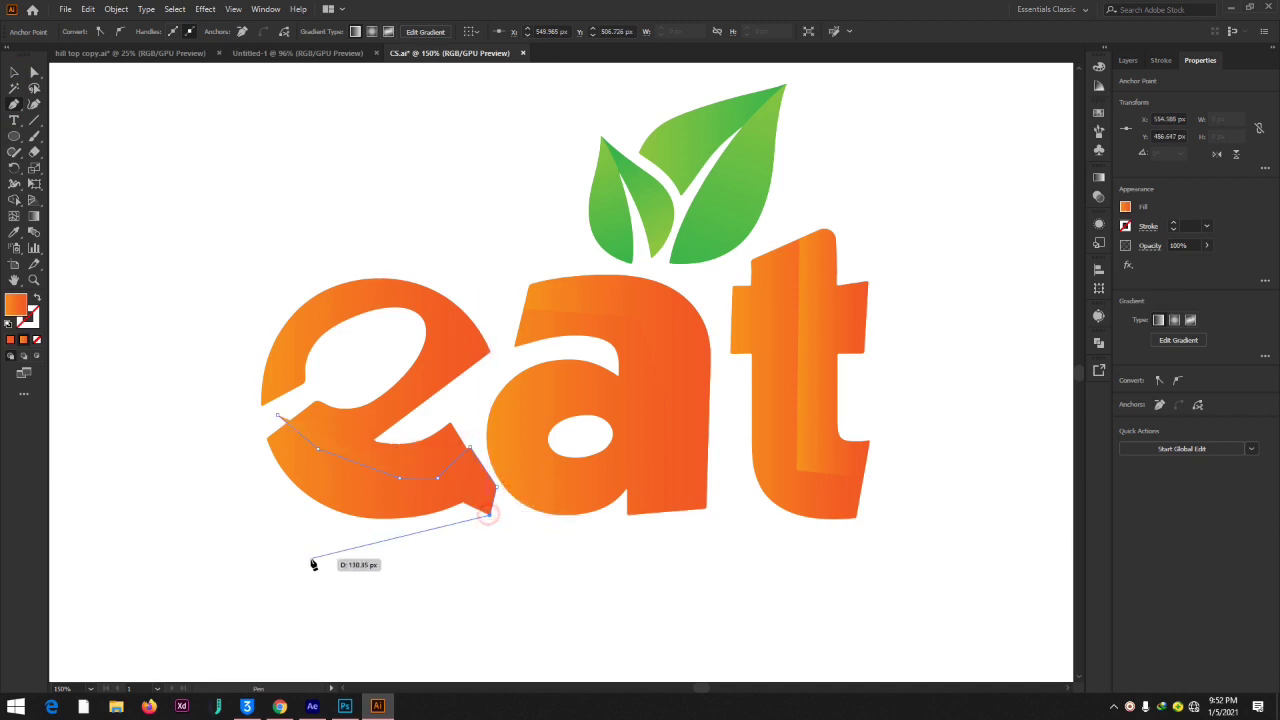
click(310, 557)
click(222, 457)
click(277, 414)
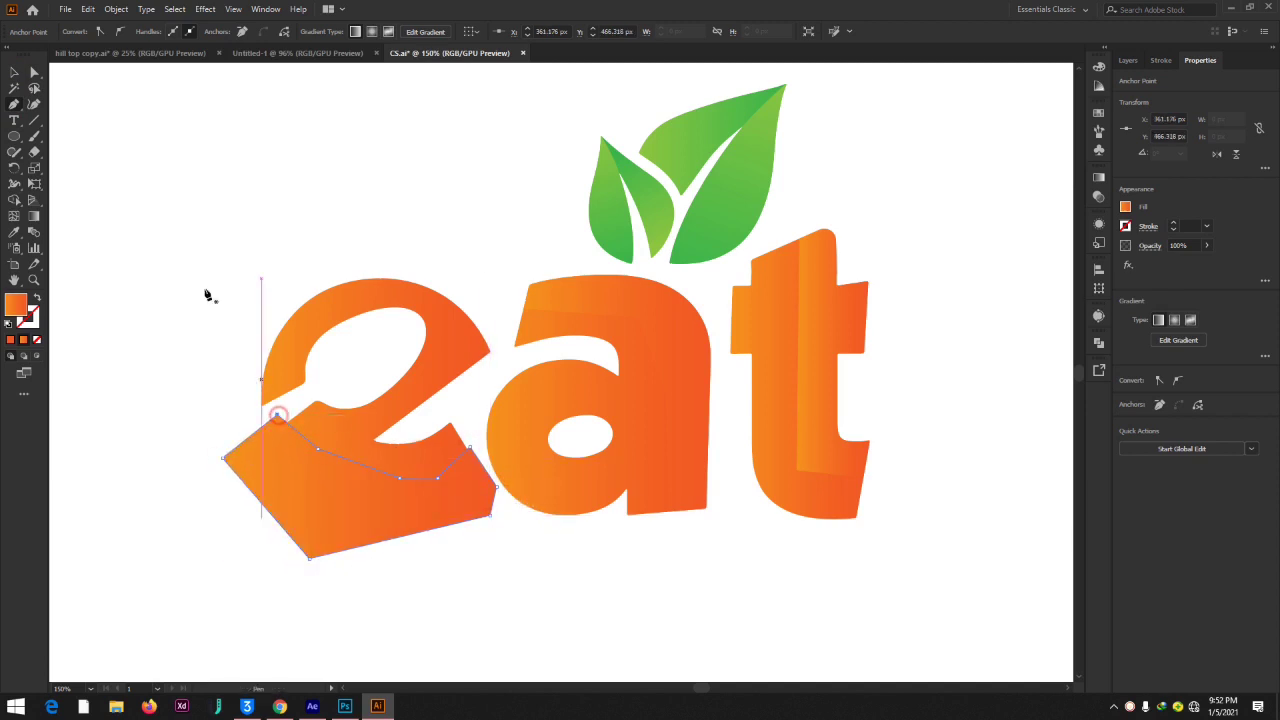
- Split the letter e along the overlapping shape with Shape Builder, remove the outside excess, and deselect
click(35, 73)
shift+click(428, 366)
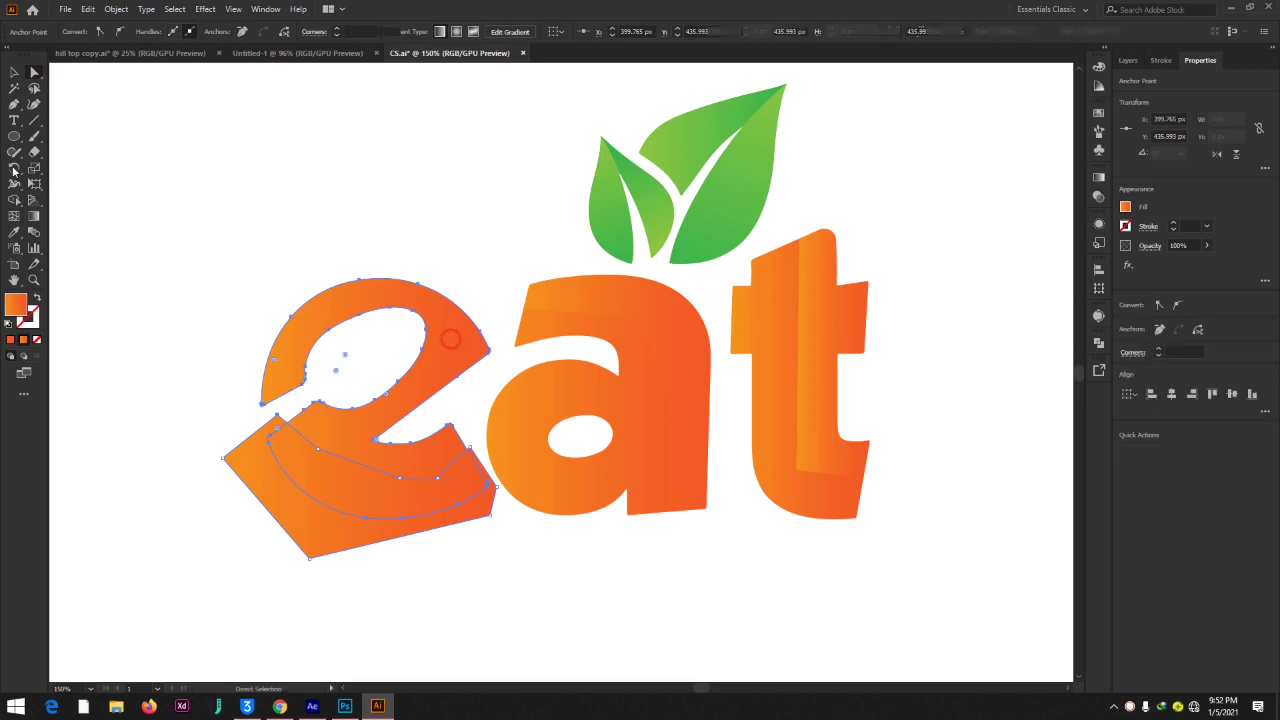
click(14, 199)
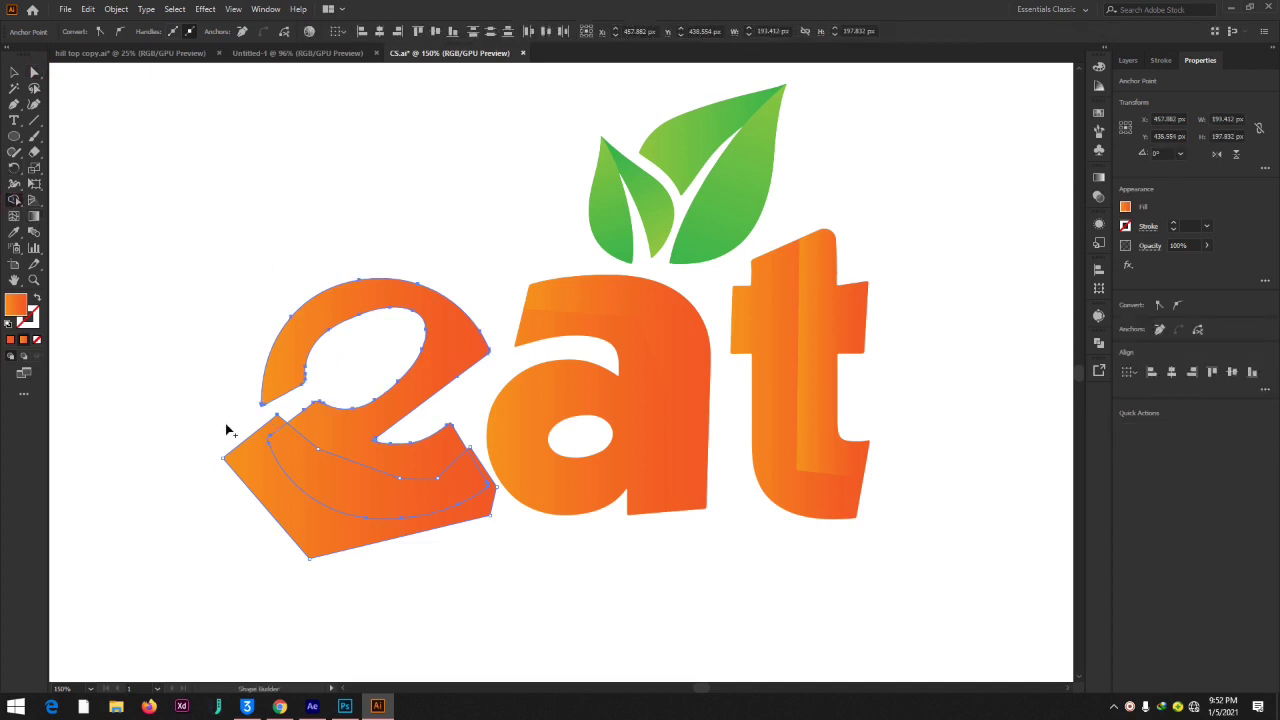
alt+click(290, 505)
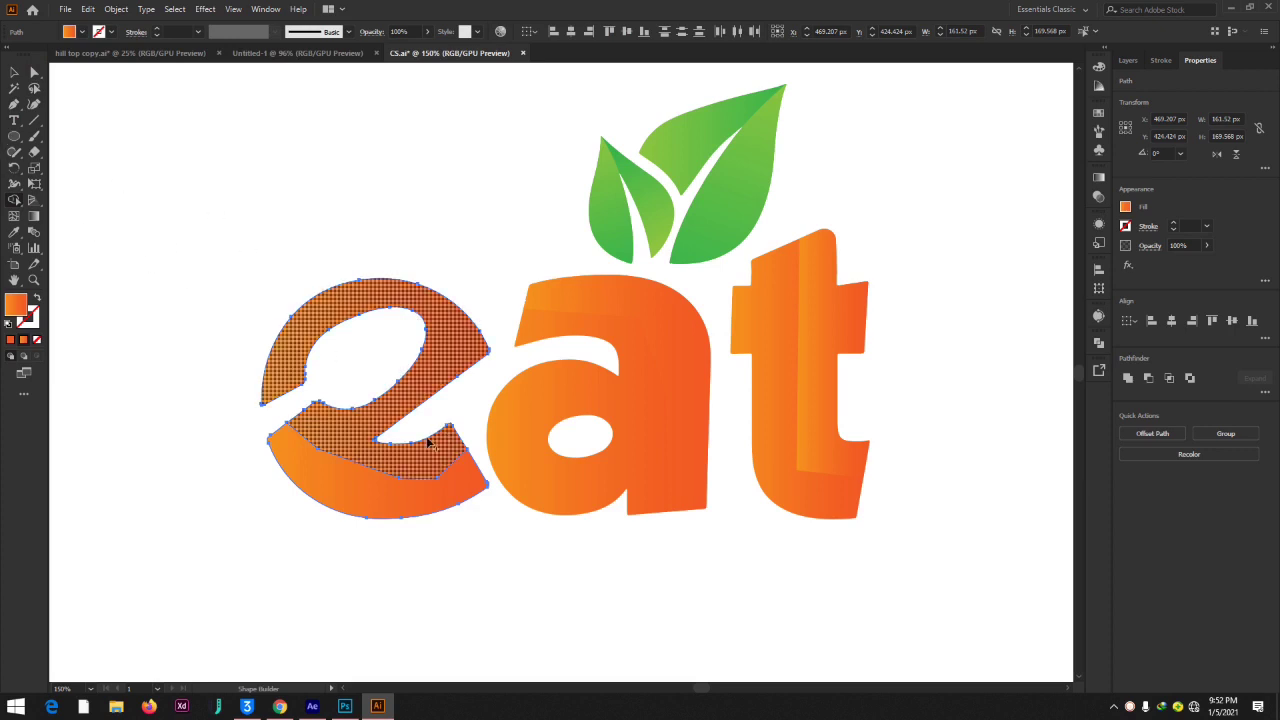
click(34, 73)
click(437, 130)
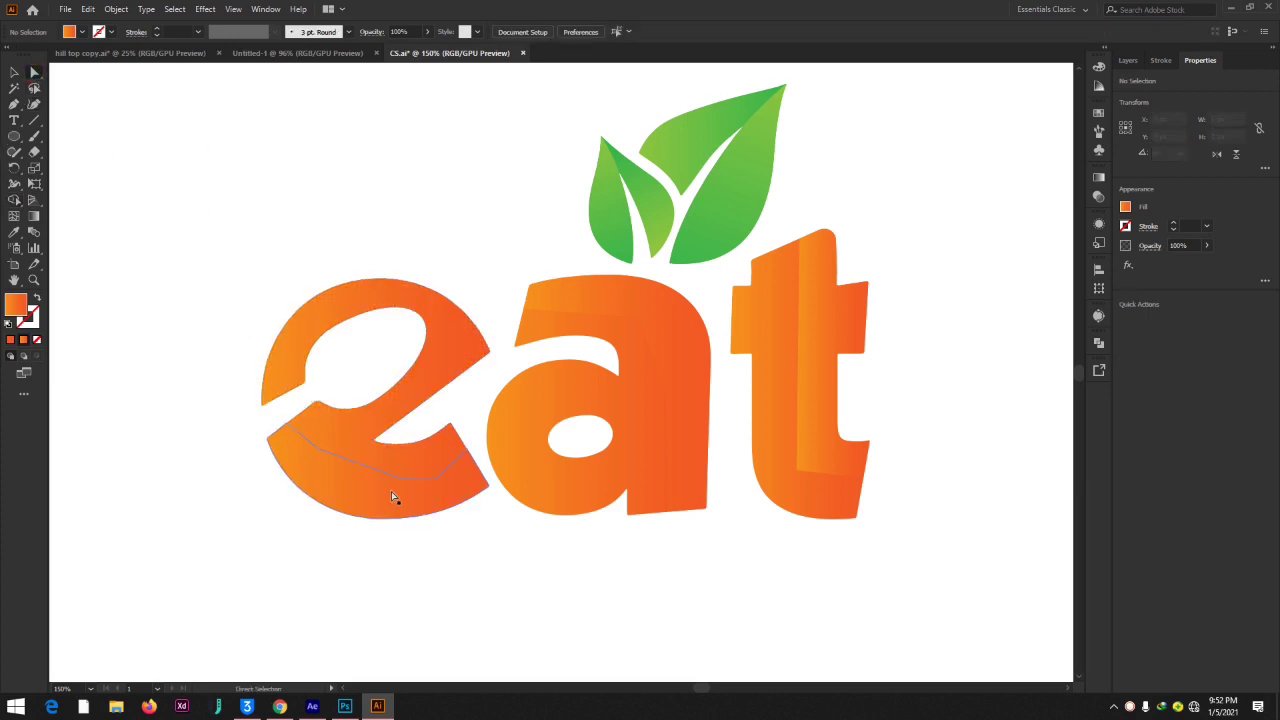
- Smooth the upper edge of the e's lower piece into one curve with the Curvature tool, deleting its surplus anchor points
click(391, 491)
click(34, 104)
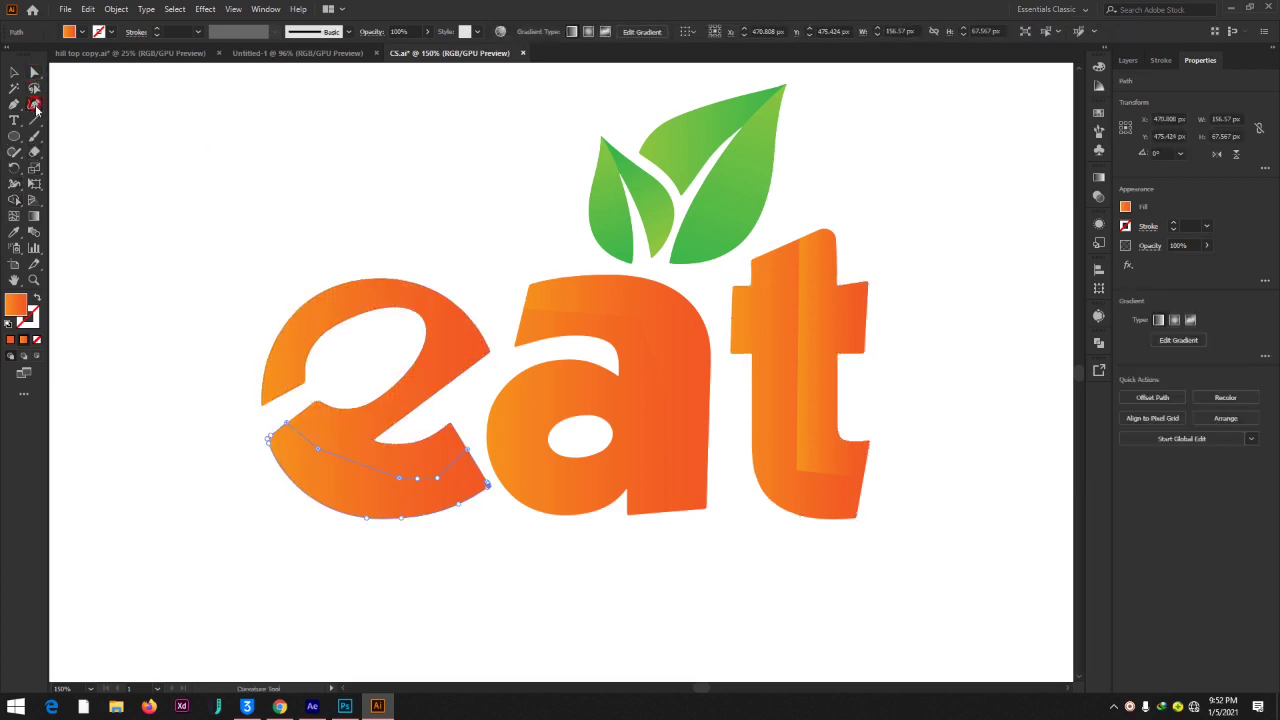
click(436, 477)
click(398, 479)
key(Delete)
click(318, 450)
drag(318, 452, 322, 468)
click(439, 481)
drag(439, 478, 487, 490)
- Curve the inner edge of the a's split outer piece with the Curvature tool so it follows the letter's rounded shoulder
click(34, 72)
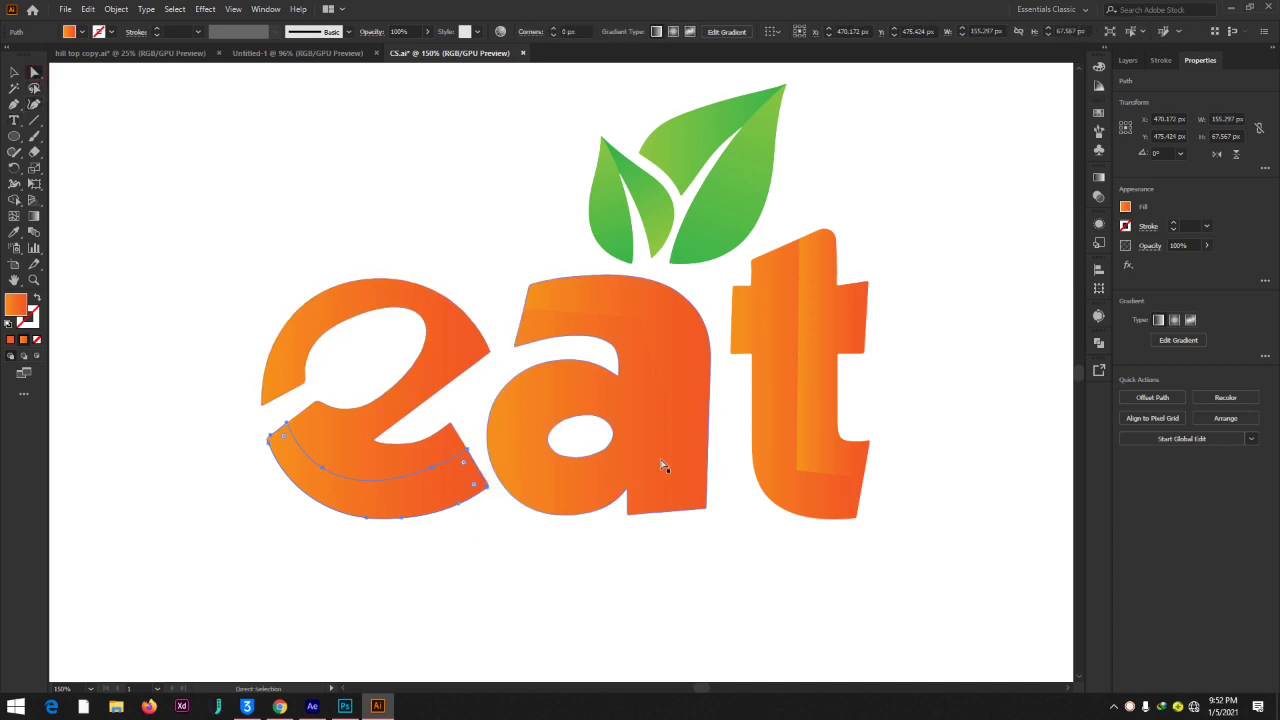
click(668, 330)
click(34, 104)
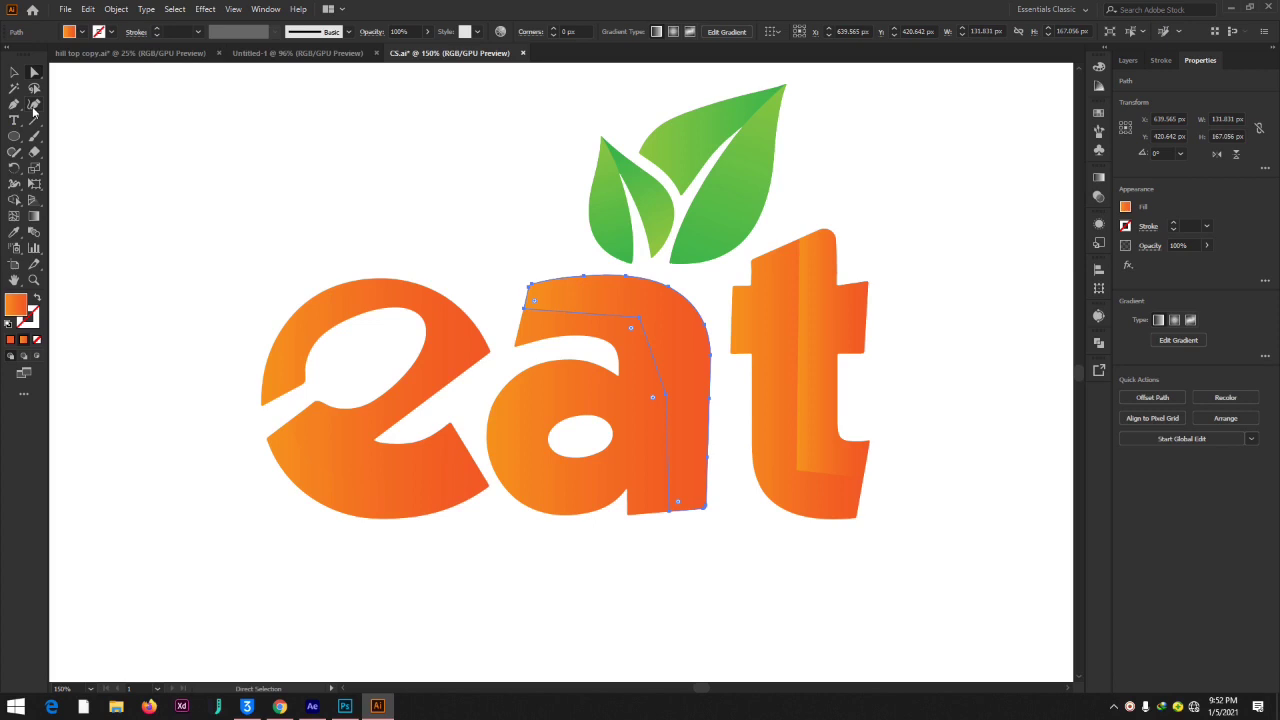
double_click(641, 319)
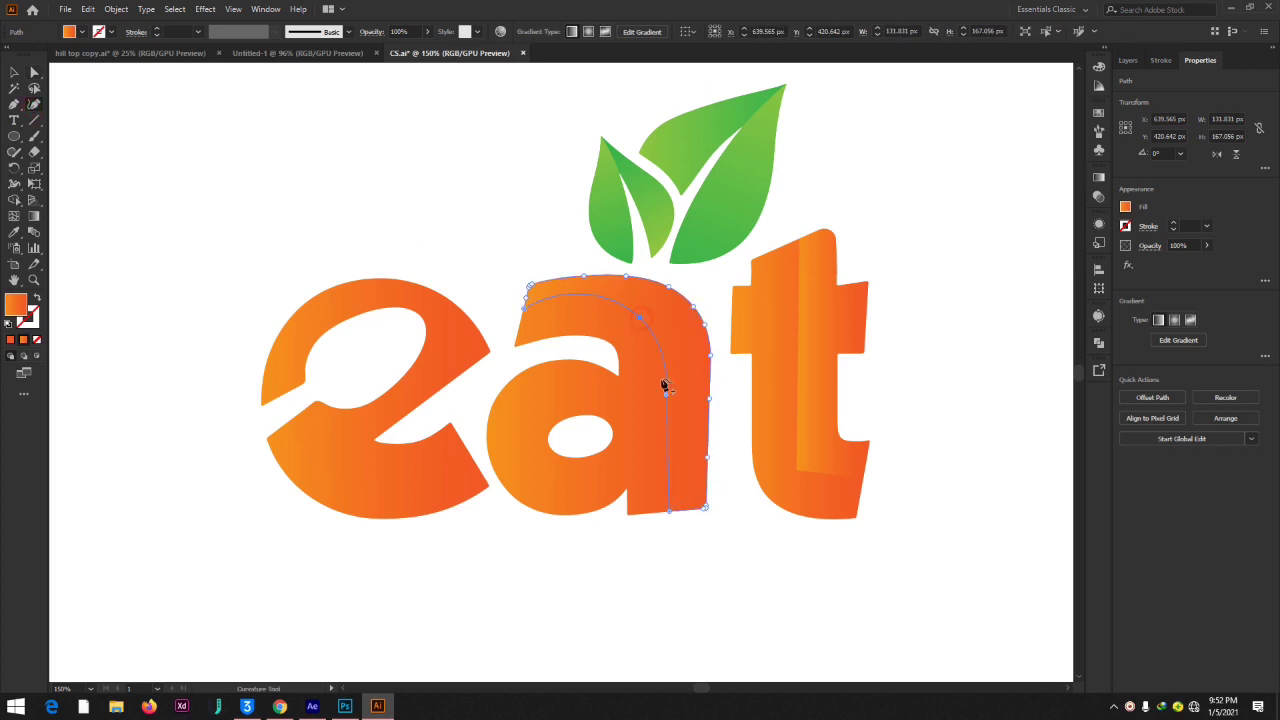
drag(668, 398, 671, 379)
click(651, 327)
drag(651, 327, 663, 326)
- Round the lower-left corner of the t's split right piece into a broad curve and deselect
click(35, 73)
click(825, 331)
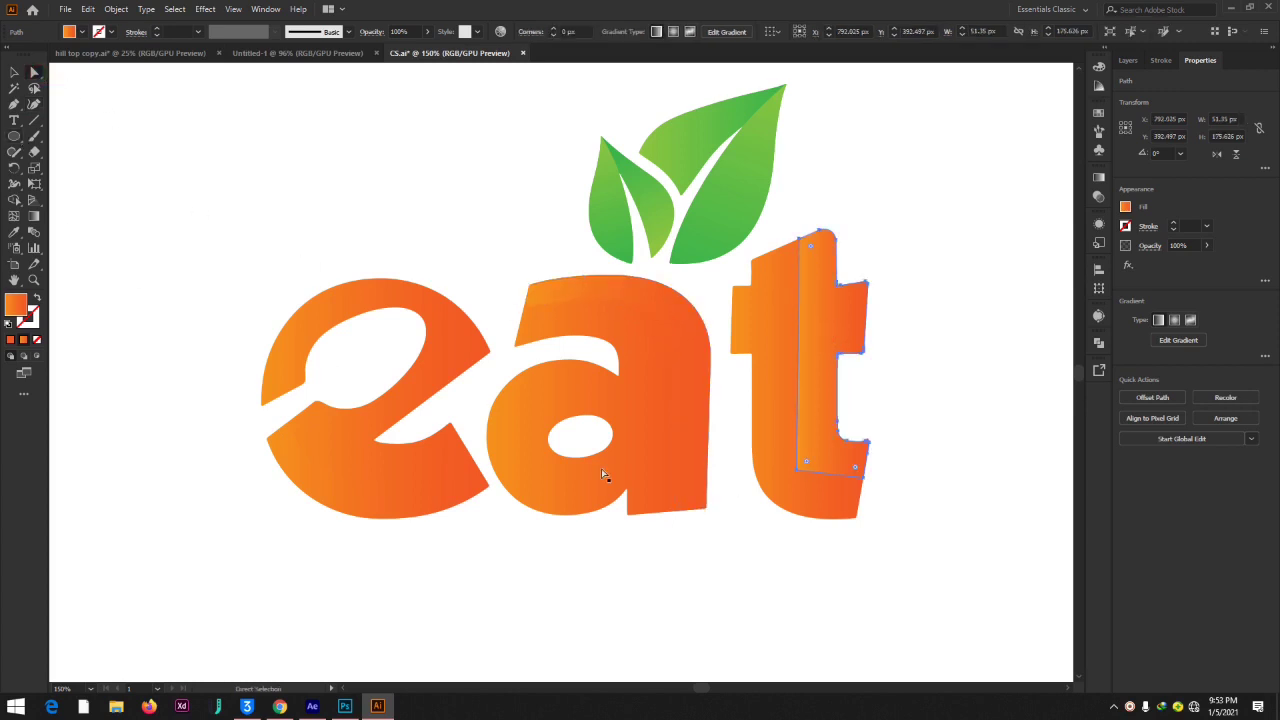
drag(810, 465, 846, 409)
click(307, 214)
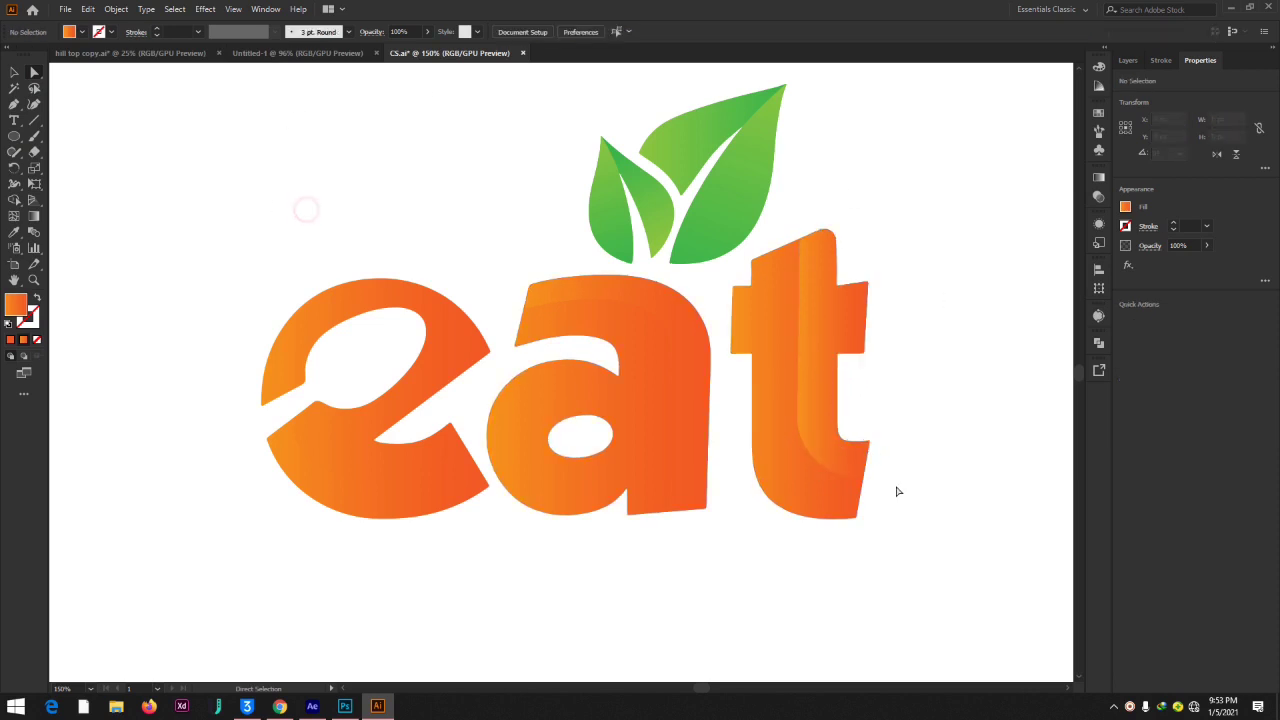
- Redirect the gradient of the t's right piece diagonally, from above its upper-left corner to beyond its lower-right corner
key(ctrl+minus)
key(ctrl+minus)
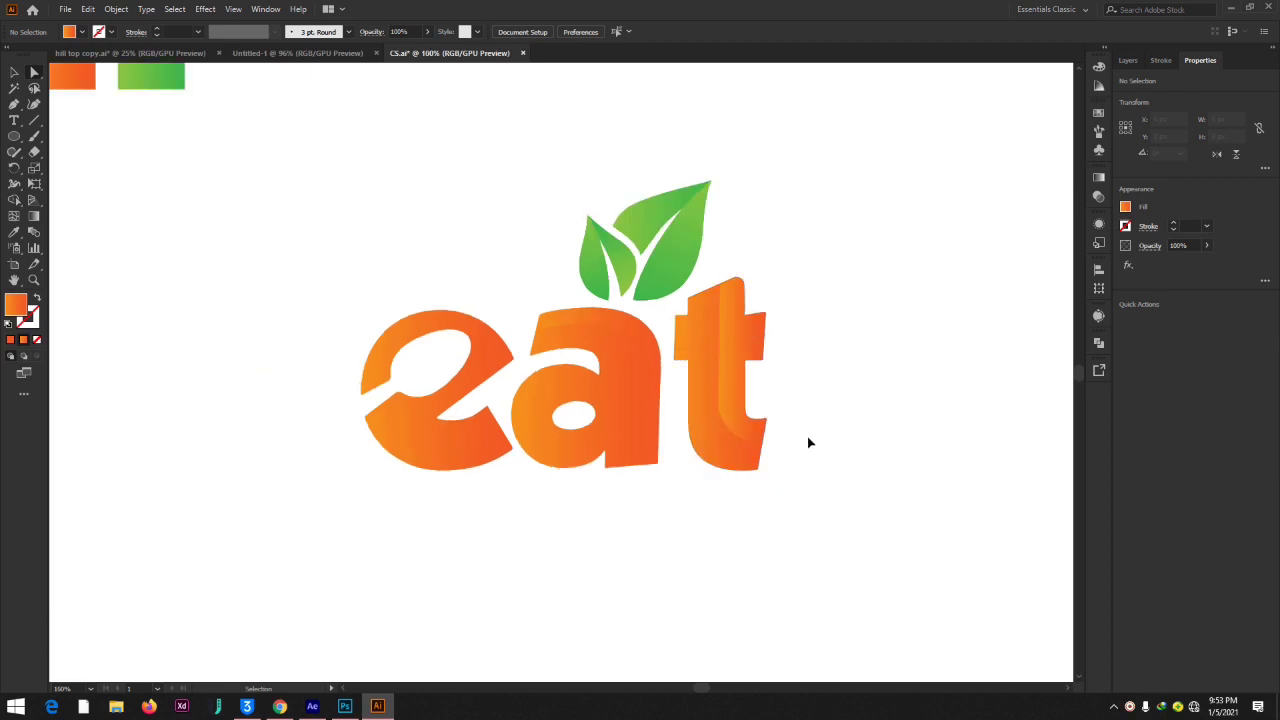
click(682, 360)
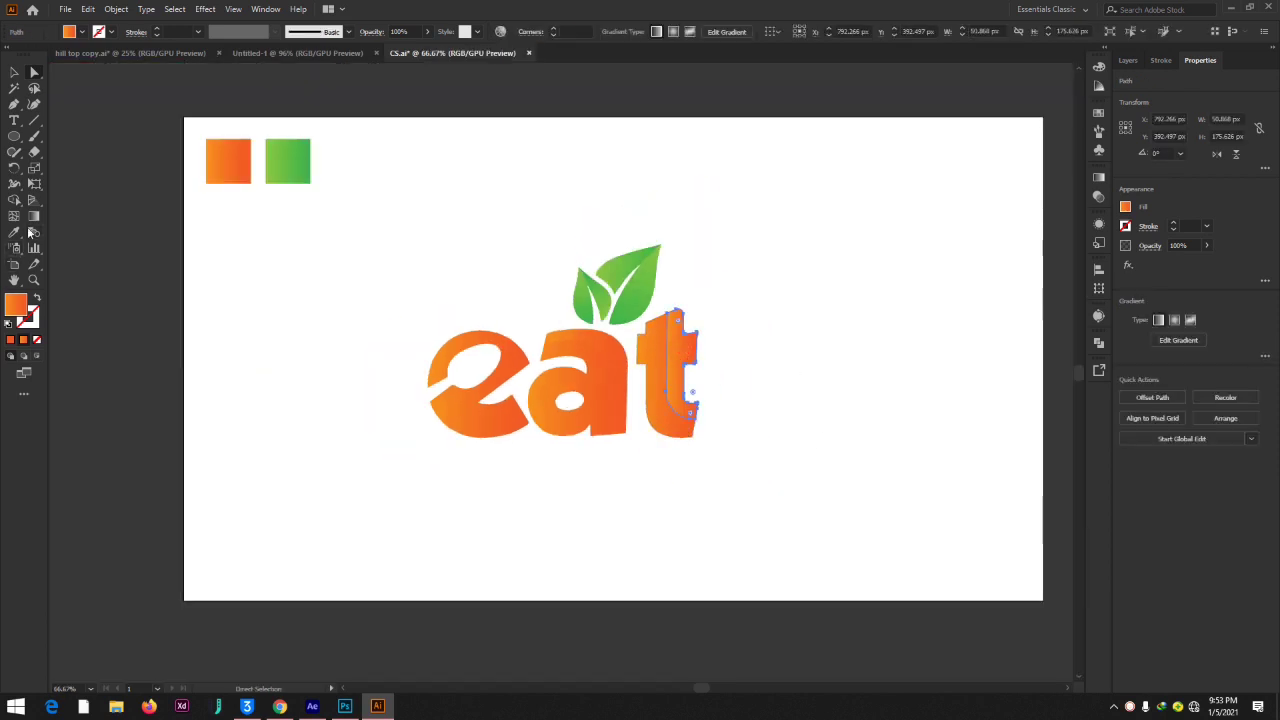
click(35, 215)
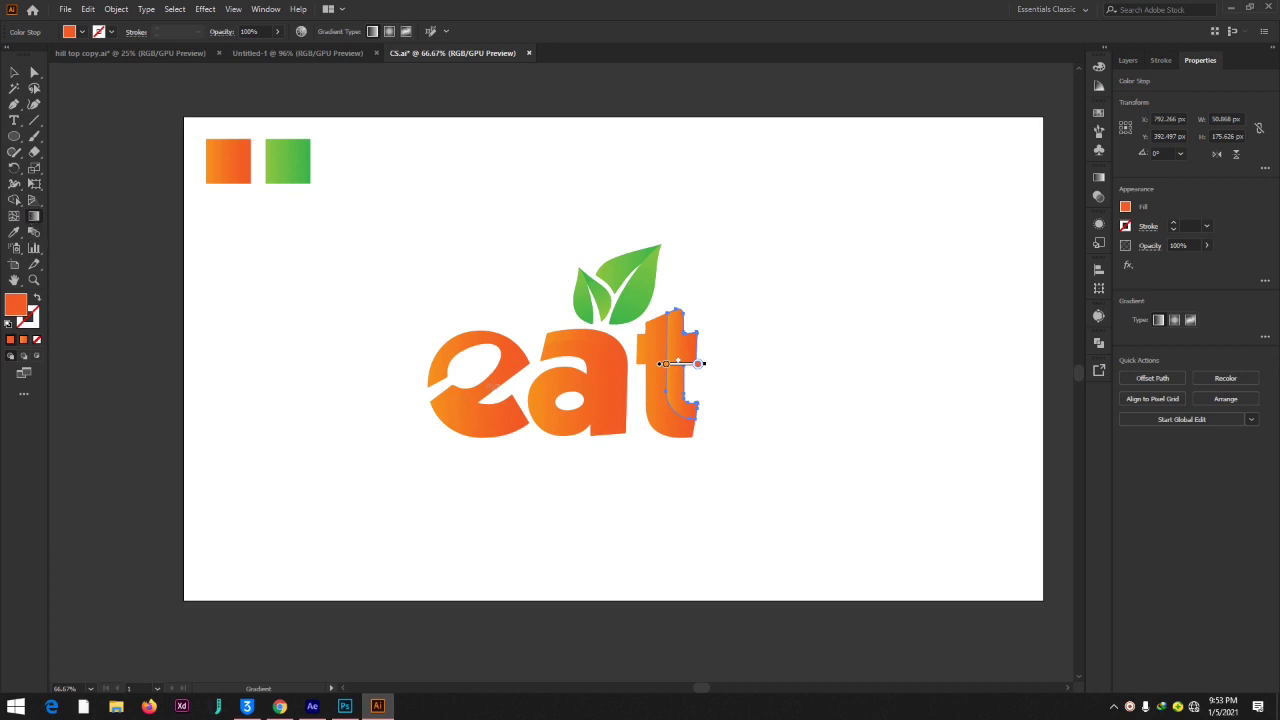
drag(660, 299, 704, 450)
mouse_move(660, 302)
mouse_down()
mouse_move(700, 450)
mouse_move(706, 436)
mouse_up()
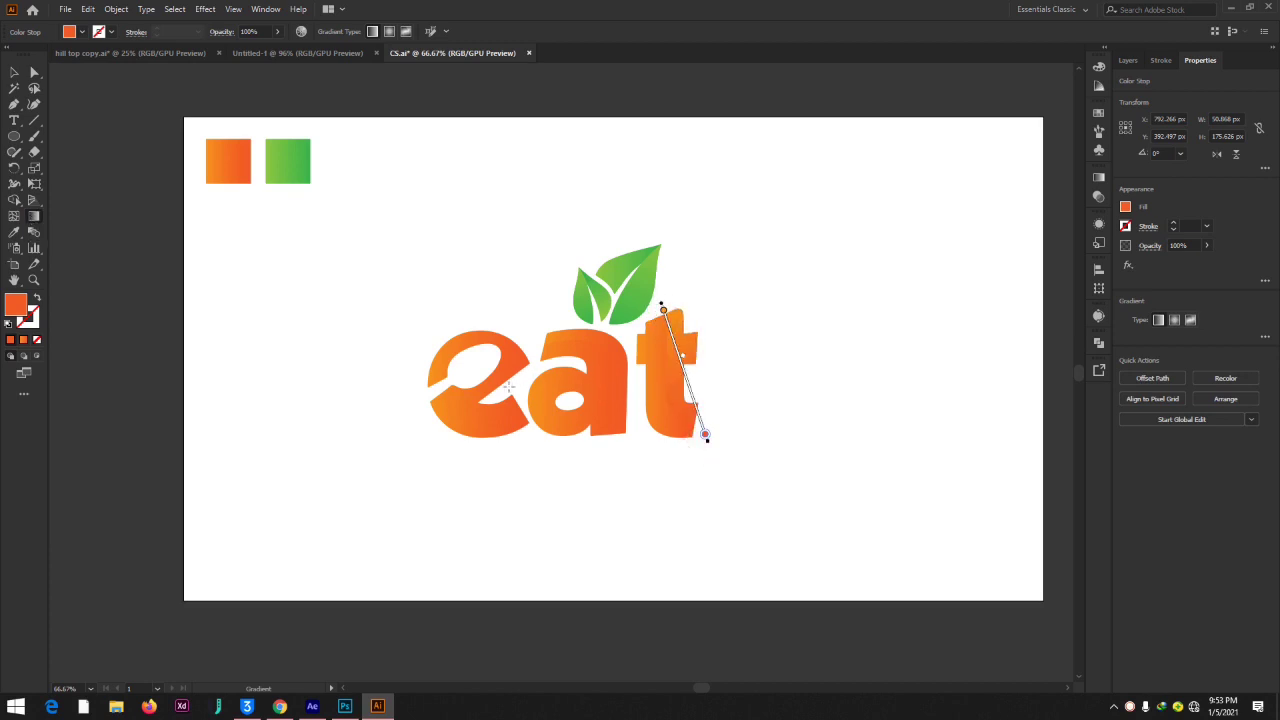
- Redirect the gradient of the a's outer piece diagonally, with darker orange toward its upper-left end and lighter orange toward its lower-right end
key(a)
click(603, 346)
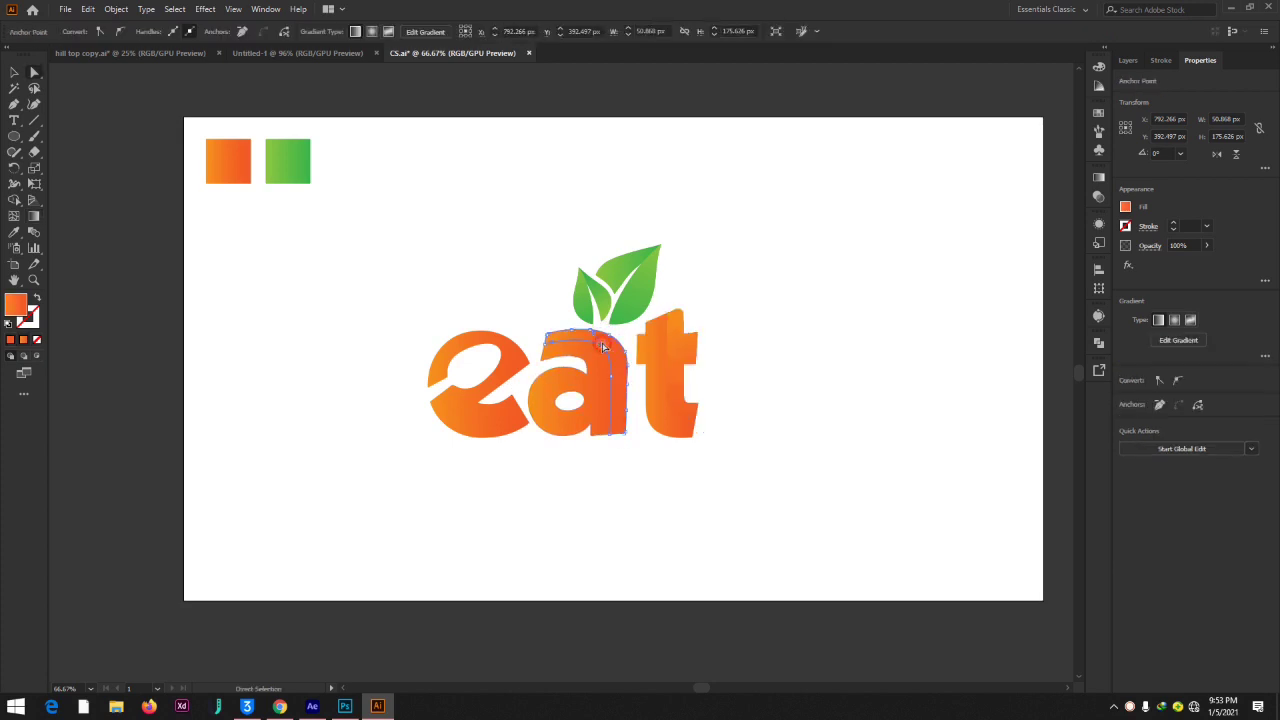
click(617, 363)
key(g)
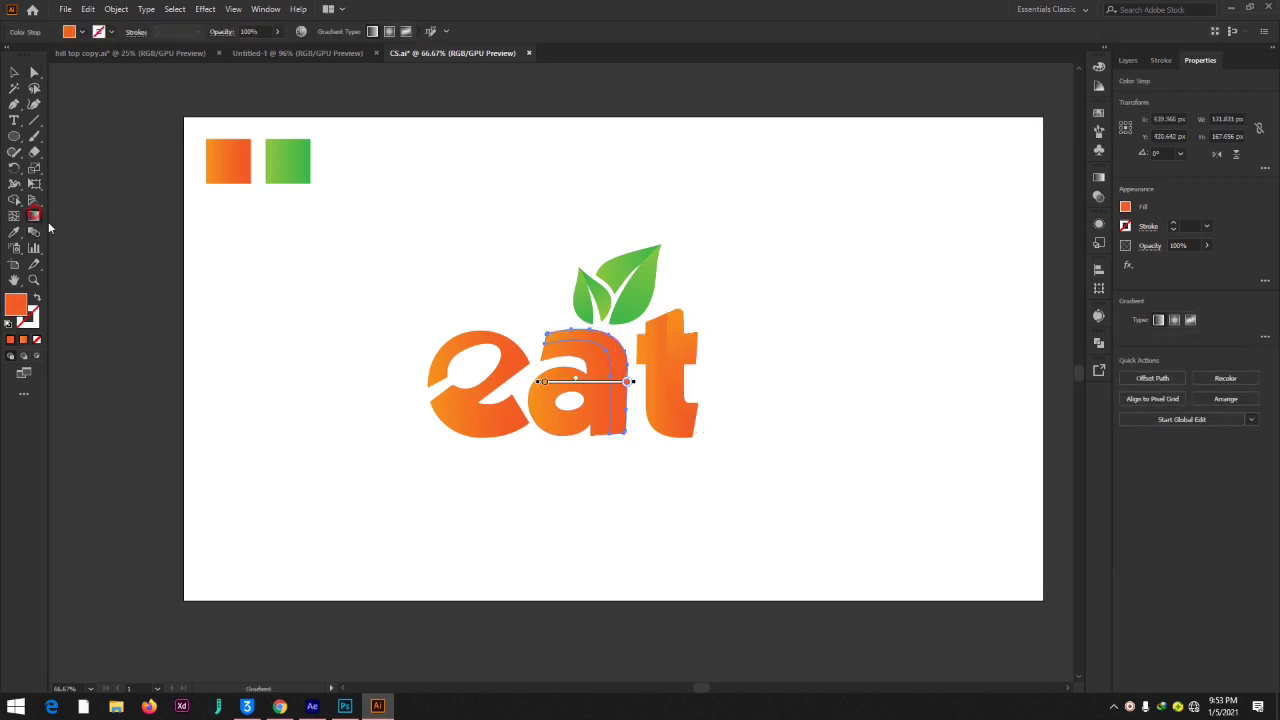
drag(574, 328, 637, 446)
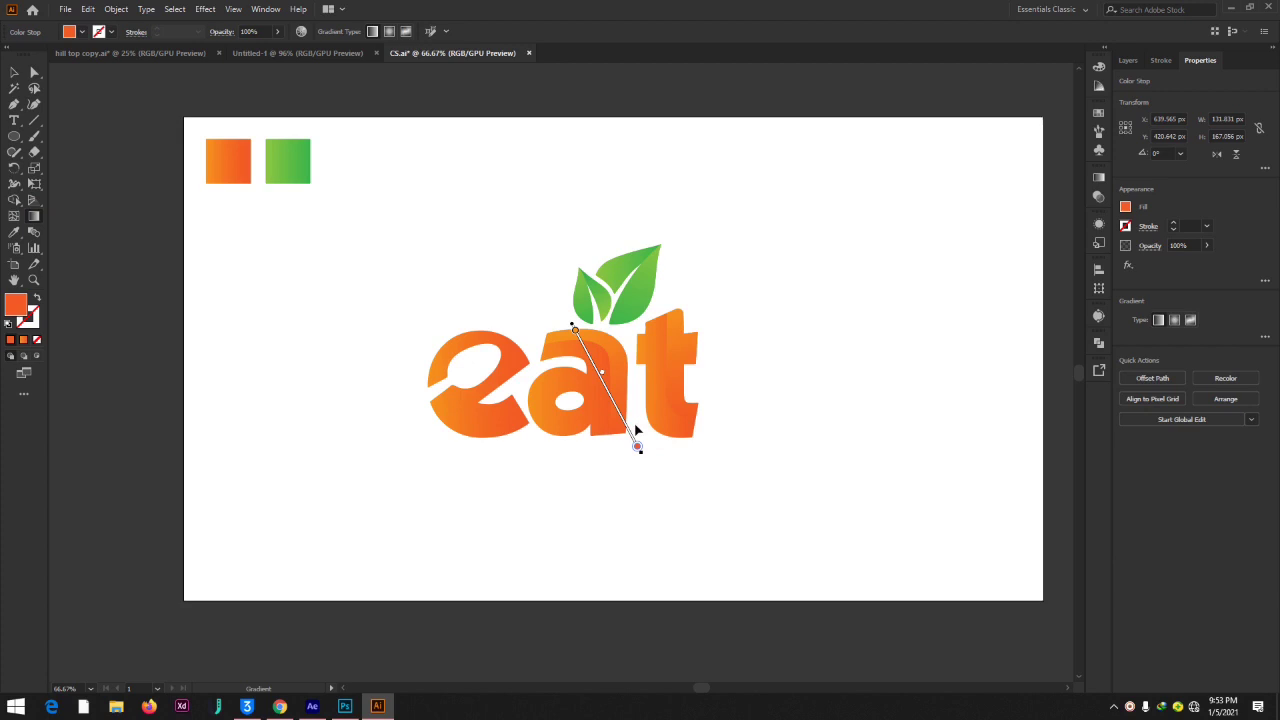
drag(552, 272, 468, 207)
- Redirect the gradient of the e's lower piece diagonally, darker orange at upper left and lighter at lower right, and deselect
key(a)
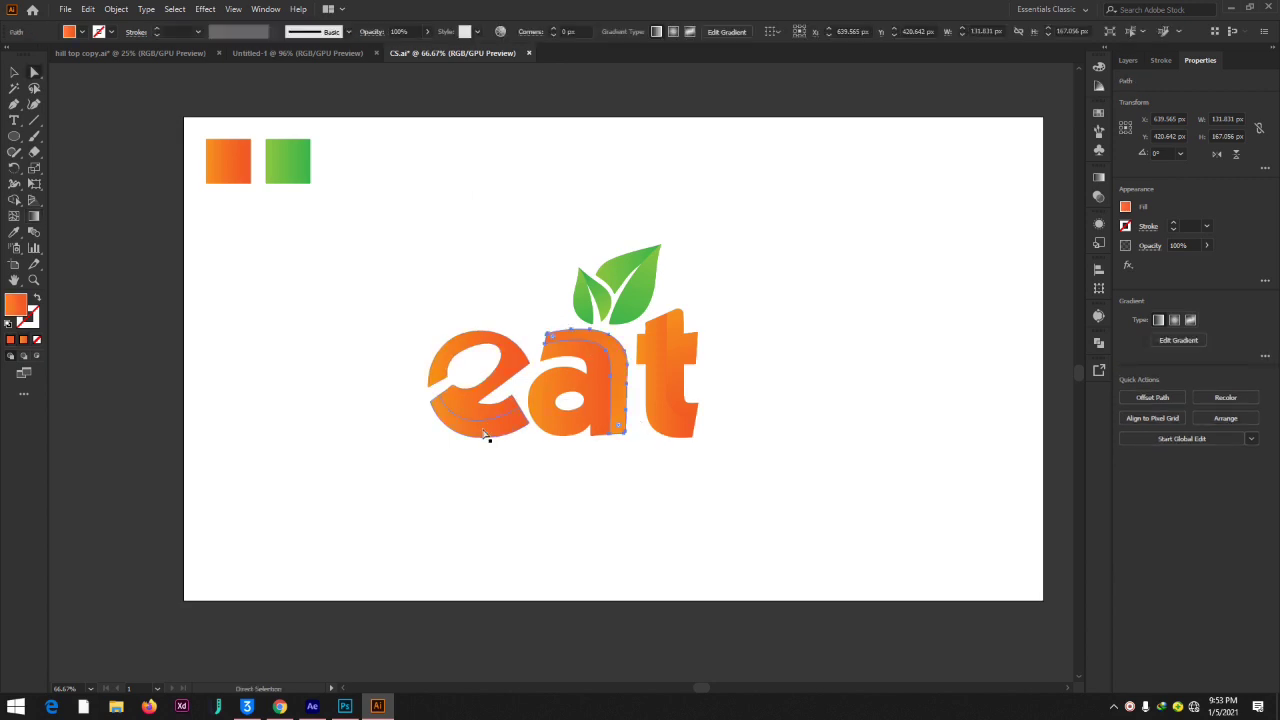
click(489, 437)
key(g)
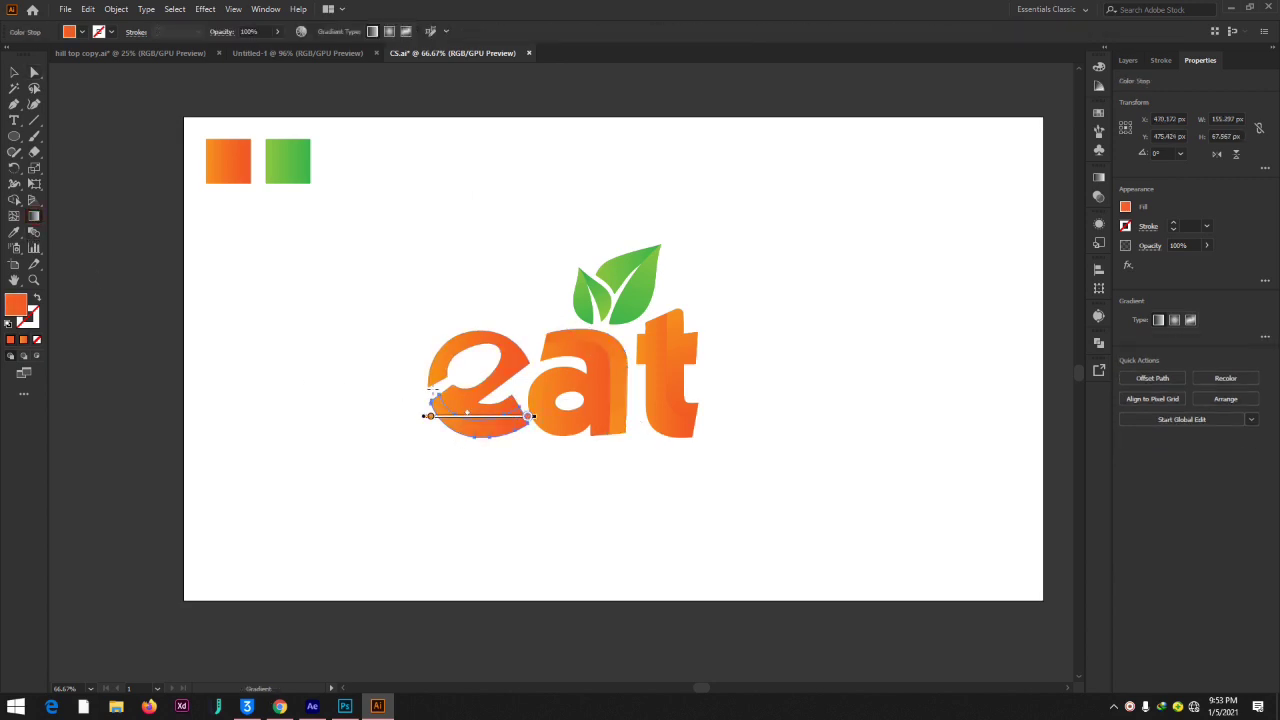
mouse_move(440, 375)
mouse_down()
mouse_move(532, 463)
mouse_move(523, 456)
mouse_up()
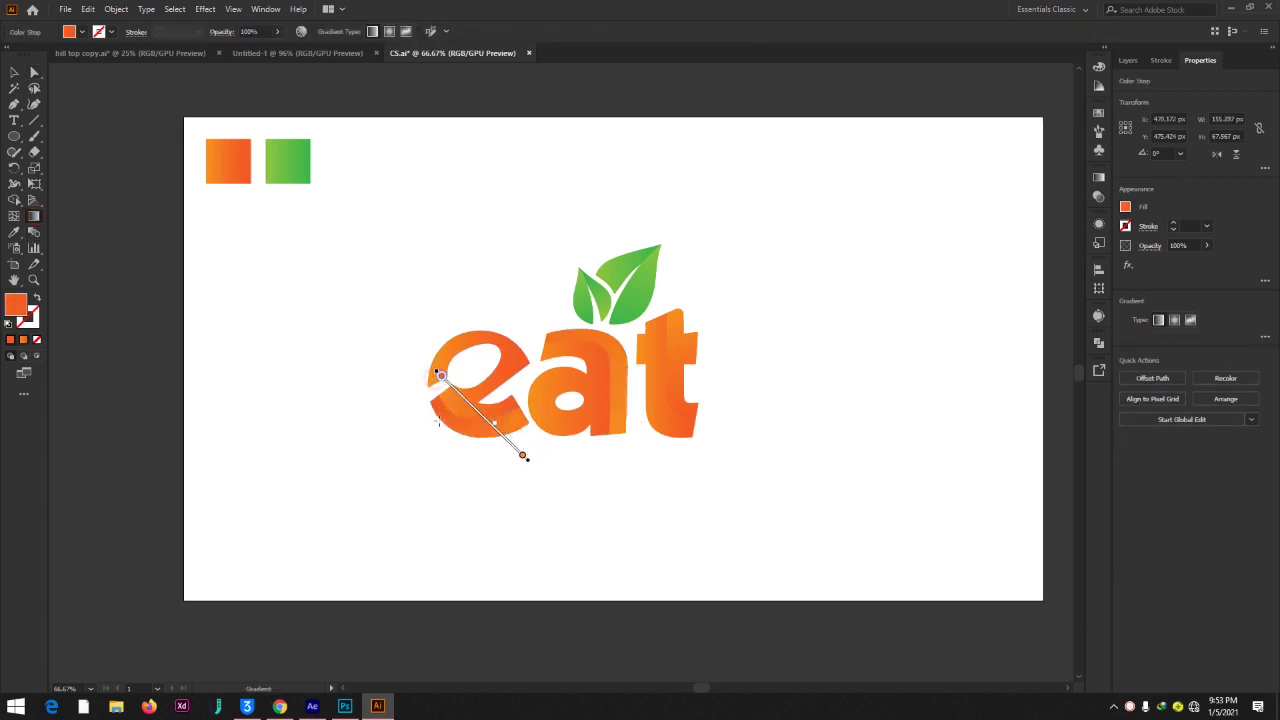
key(a)
click(870, 492)
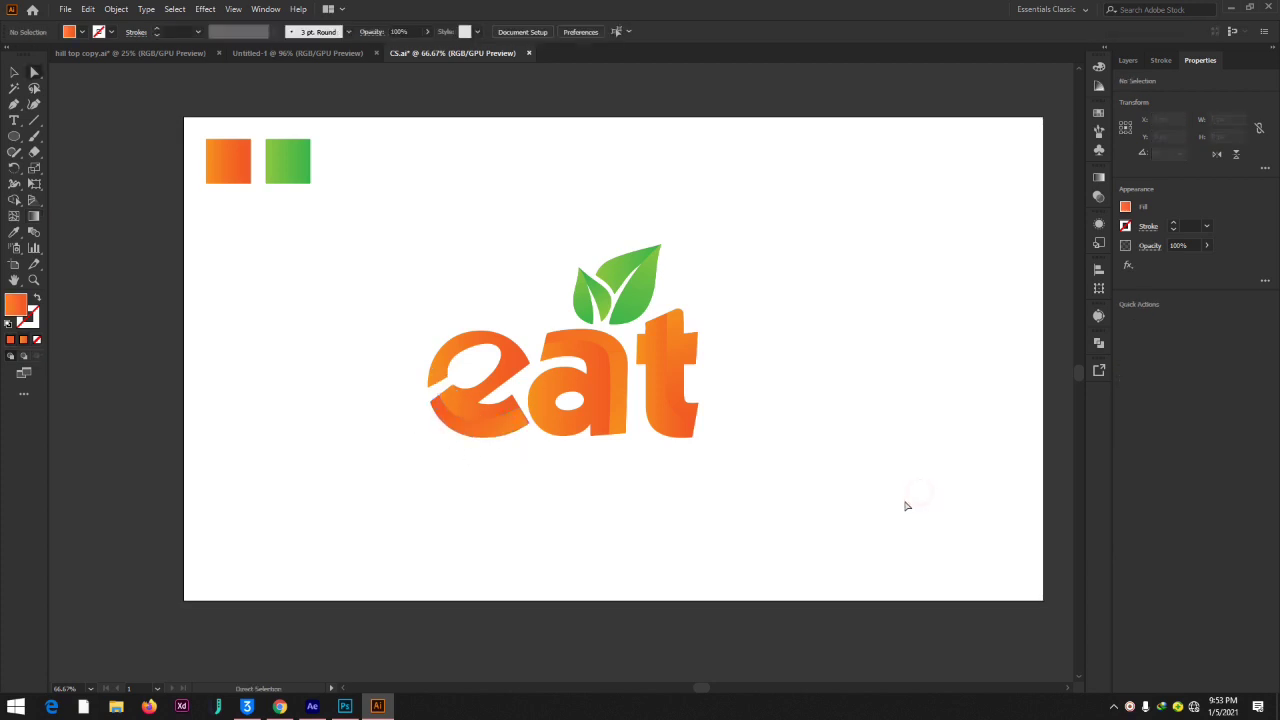
- Move the whole logo to the horizontal center of the artboard, leaving the color swatches in place, and deselect
key(ctrl+minus)
key(ctrl+minus)
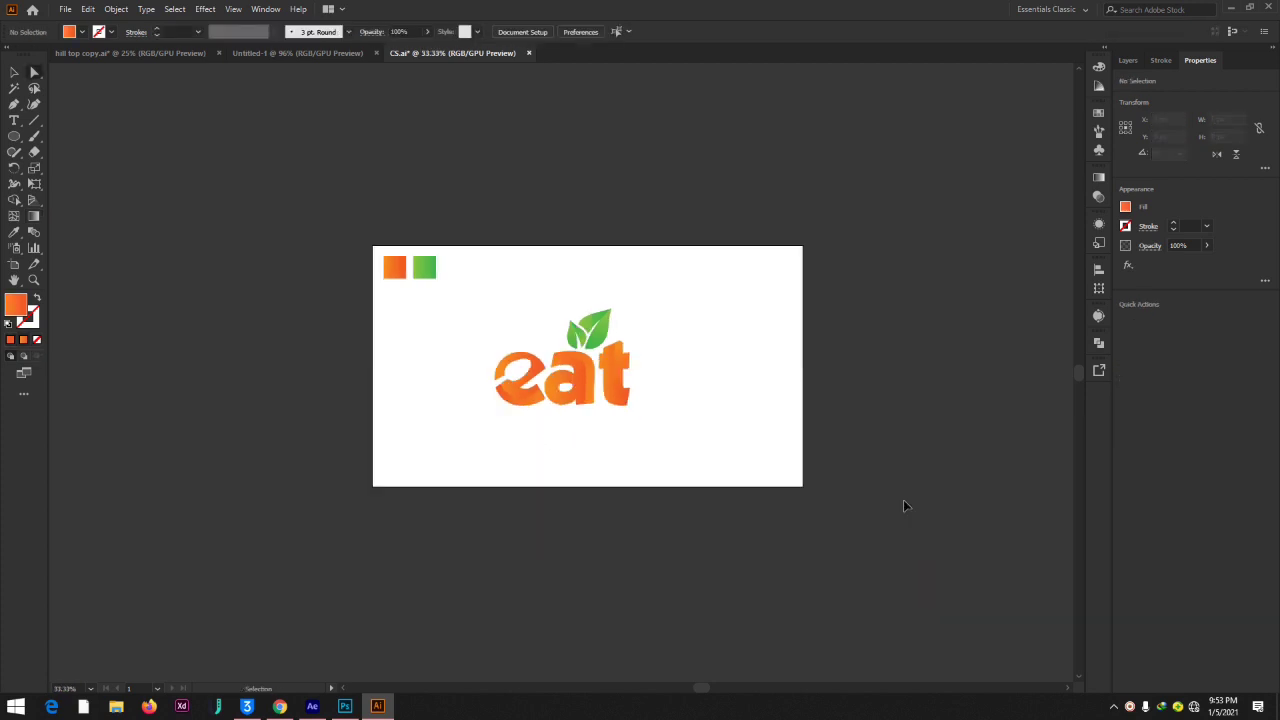
key(ctrl+equal)
drag(412, 258, 795, 550)
drag(580, 392, 618, 392)
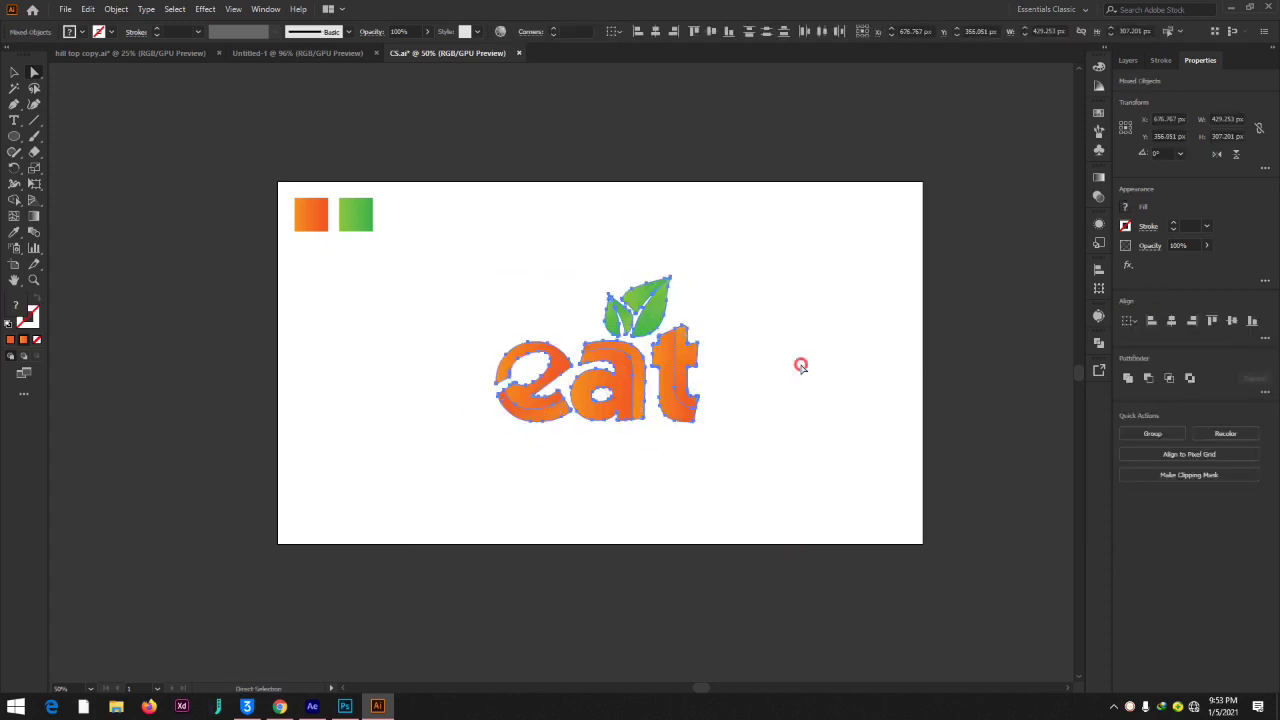
click(800, 366)
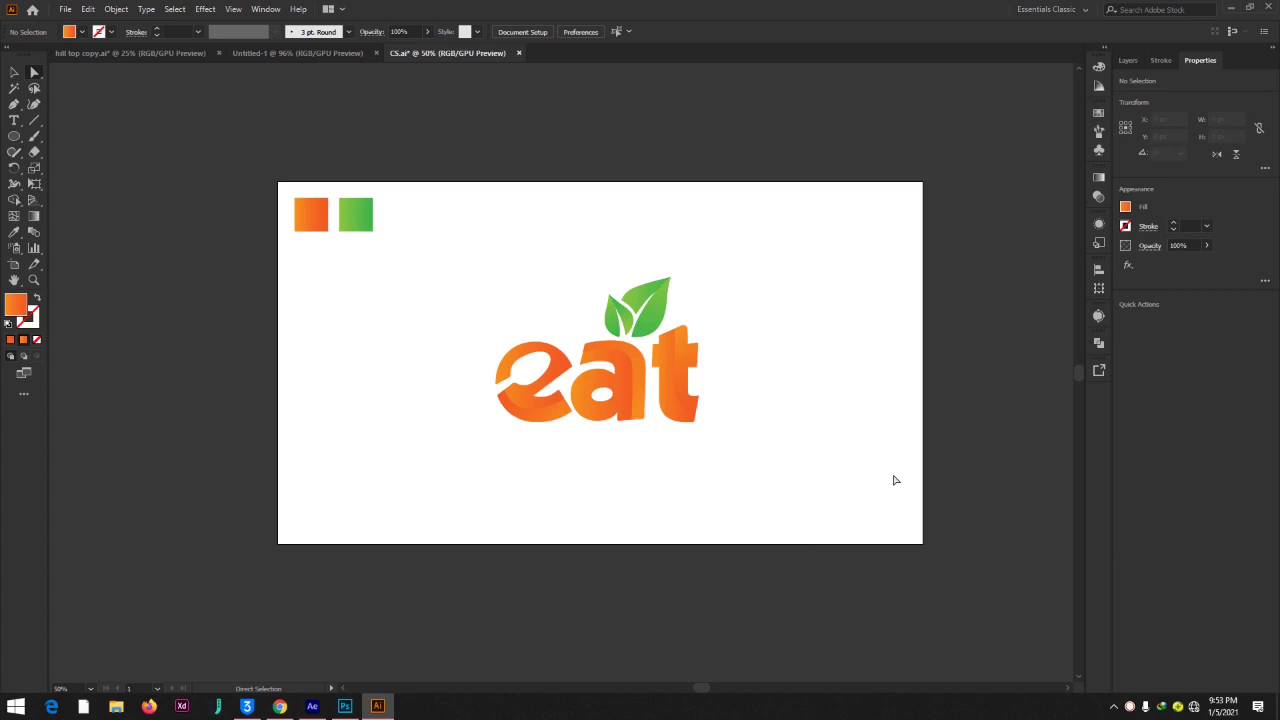
key(ctrl+plus)
key(ctrl+plus)
key(ctrl+plus)
key(ctrl+plus)
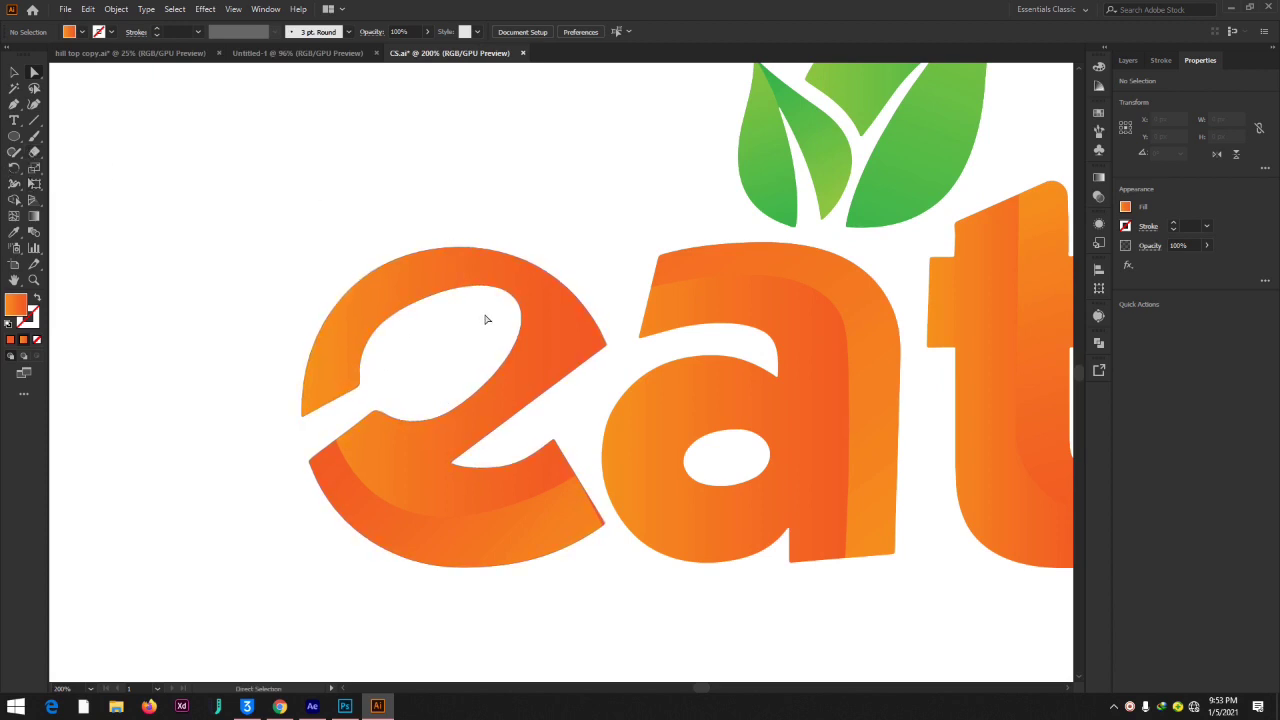
click(14, 105)
click(524, 291)
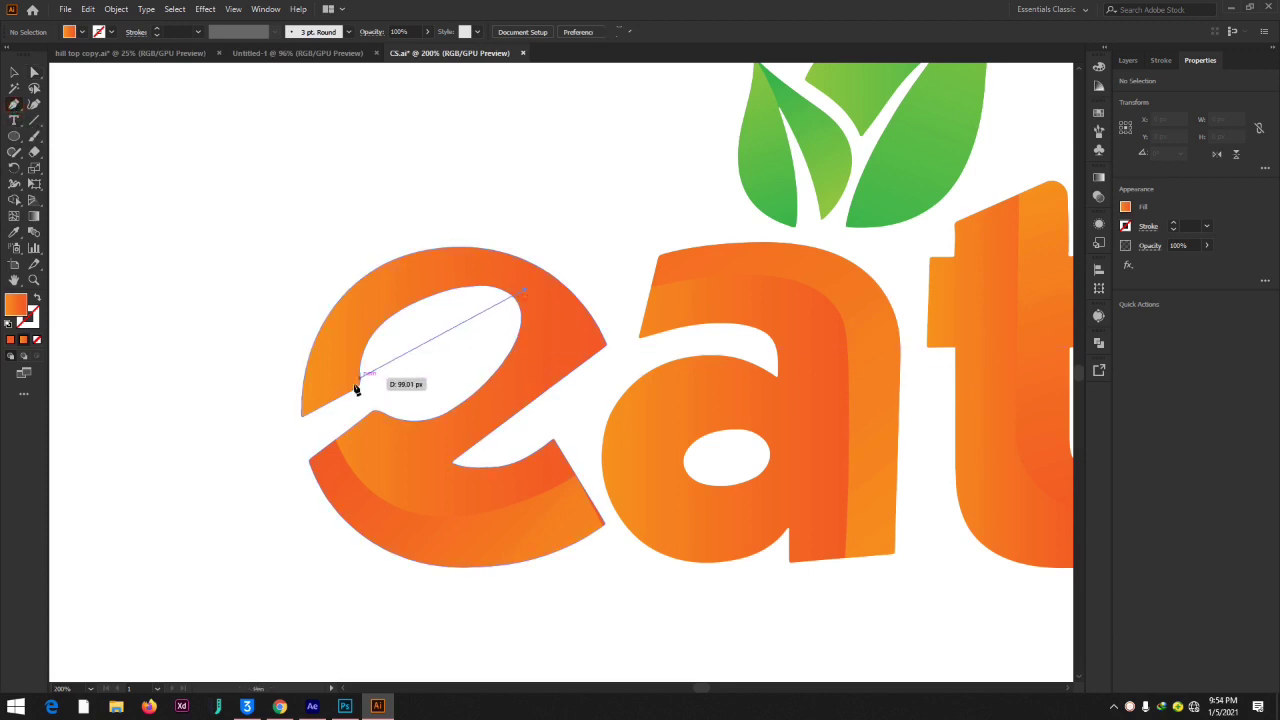
click(293, 441)
key(ctrl+shift+a)
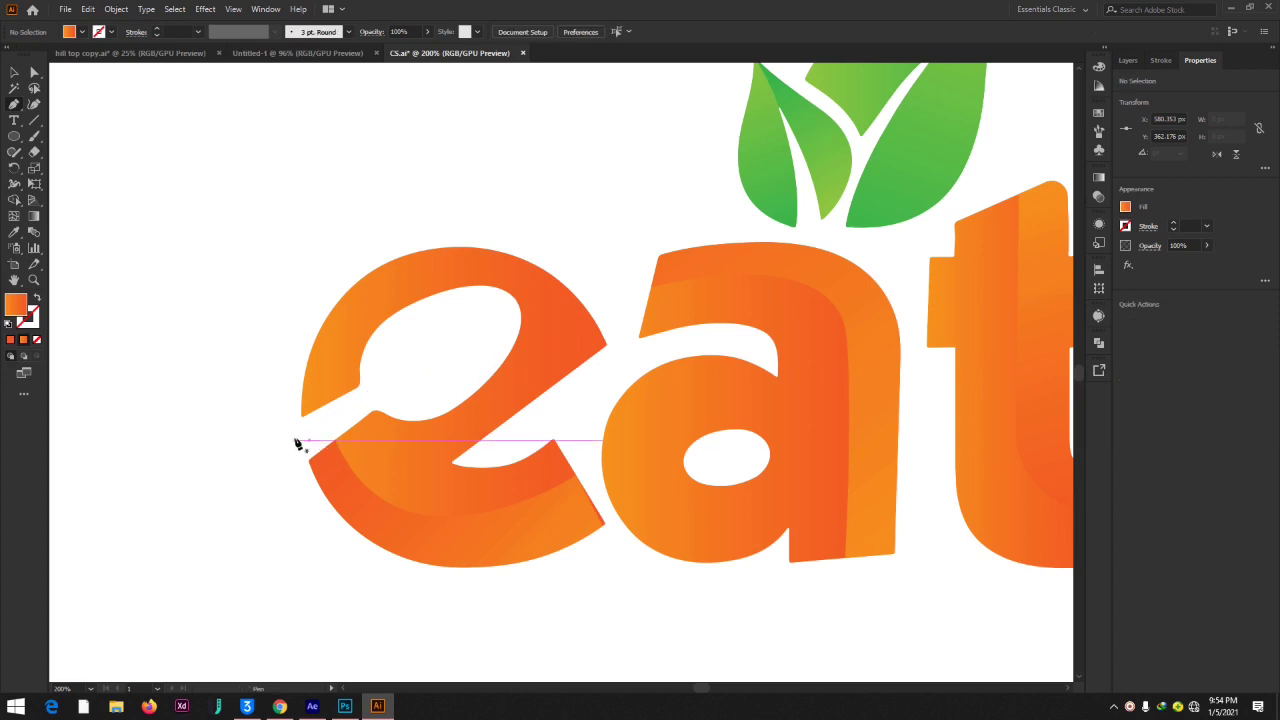
- Draw a closed straight-sided shape with the Pen tool over the lower half of the e's counter, extending past its left opening
click(517, 292)
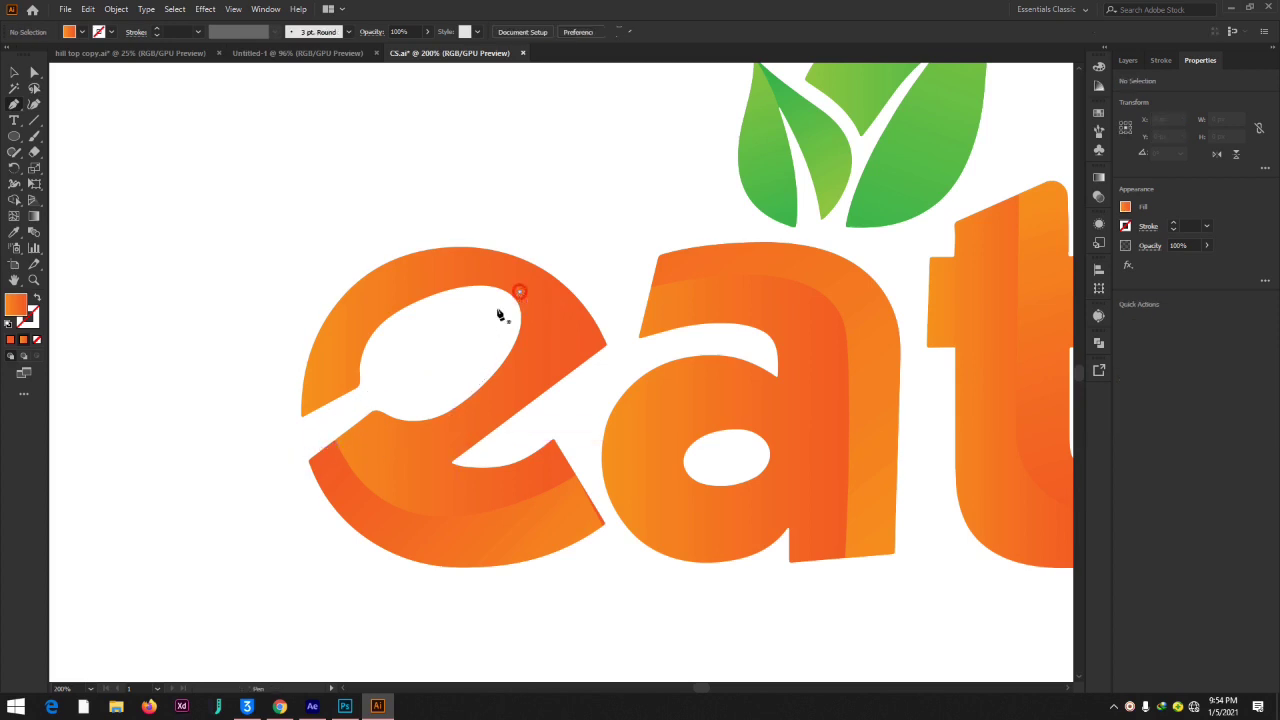
click(302, 441)
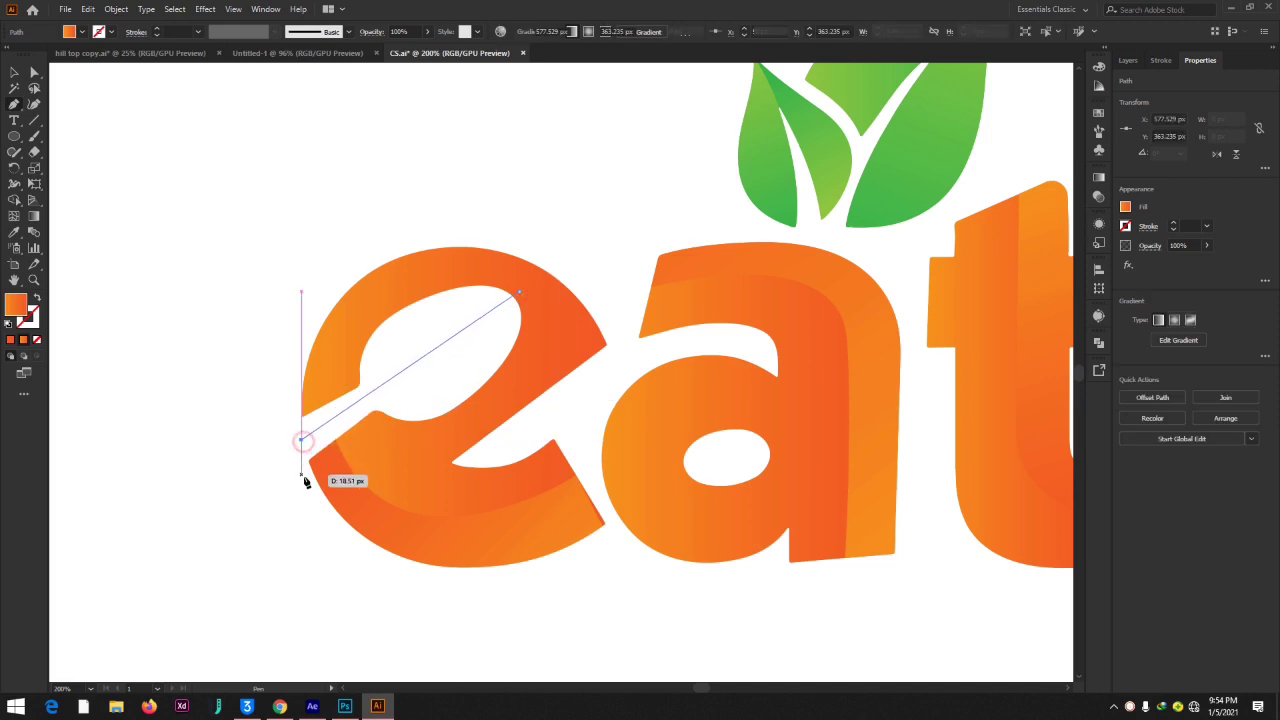
click(311, 484)
click(416, 450)
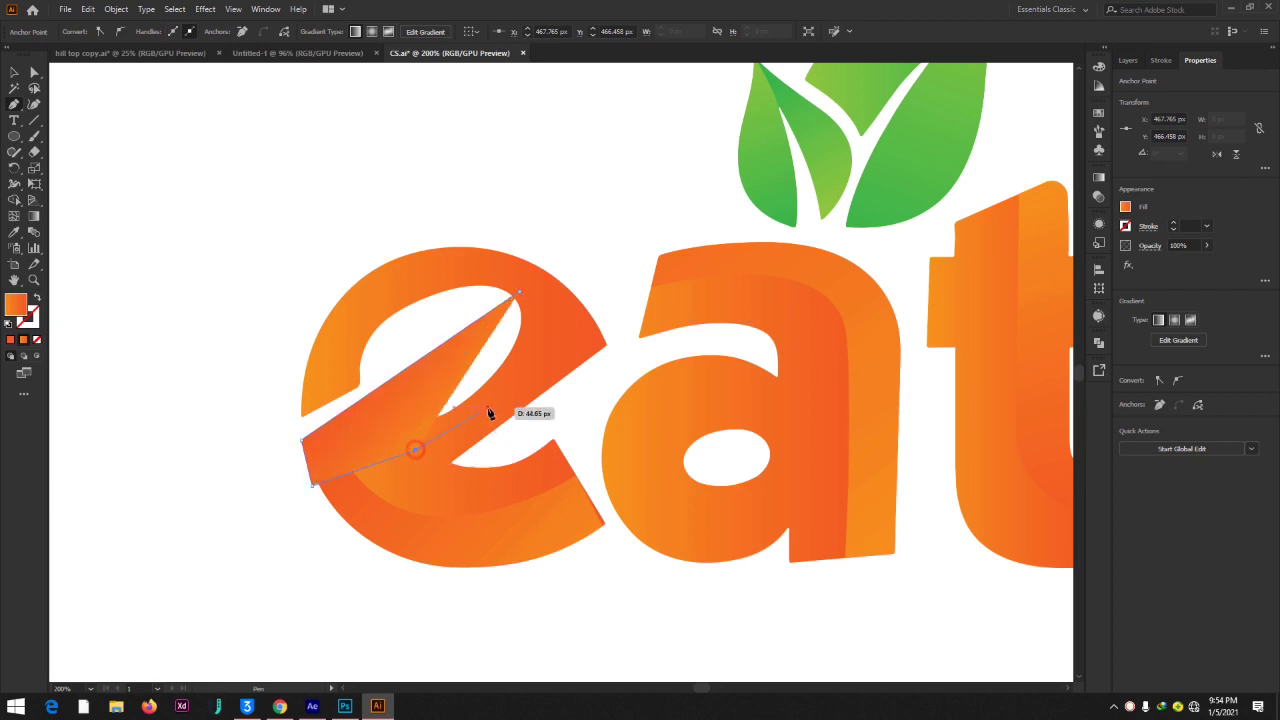
click(503, 396)
click(540, 318)
click(520, 296)
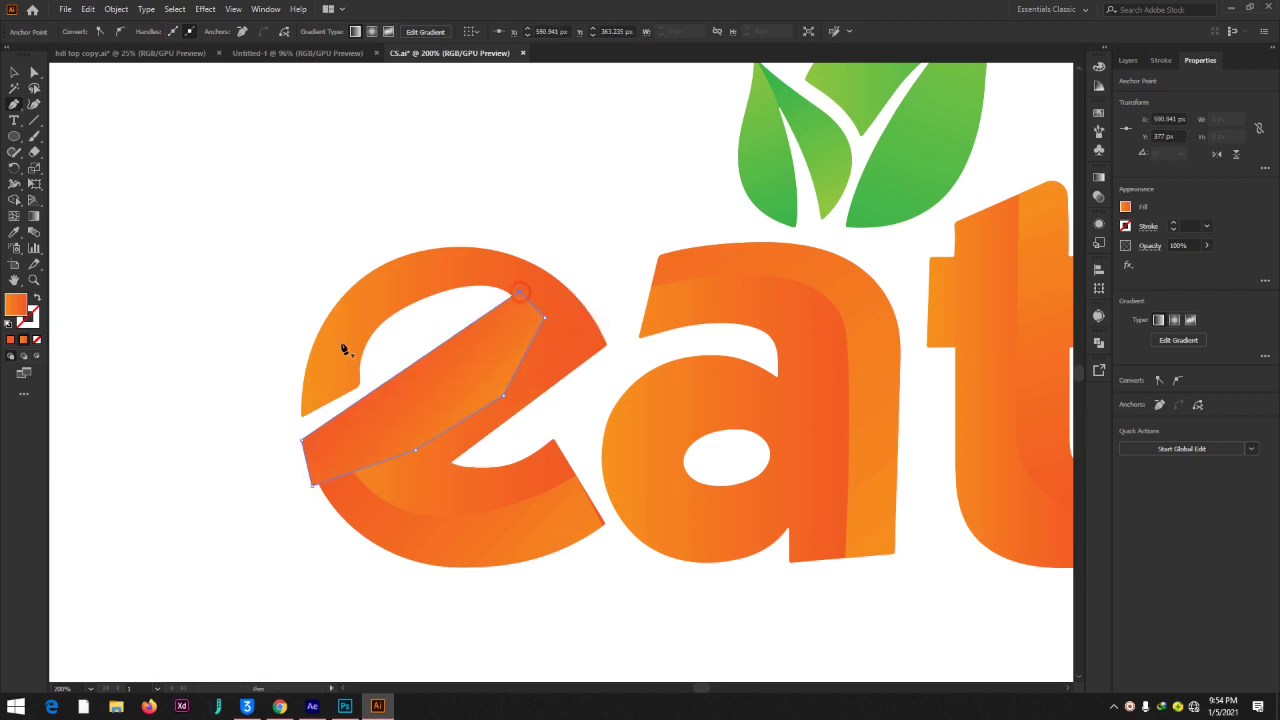
- Send the new shape to the back and move its lower-left corner point inward behind the e's lower piece
key(a)
right_click(444, 360)
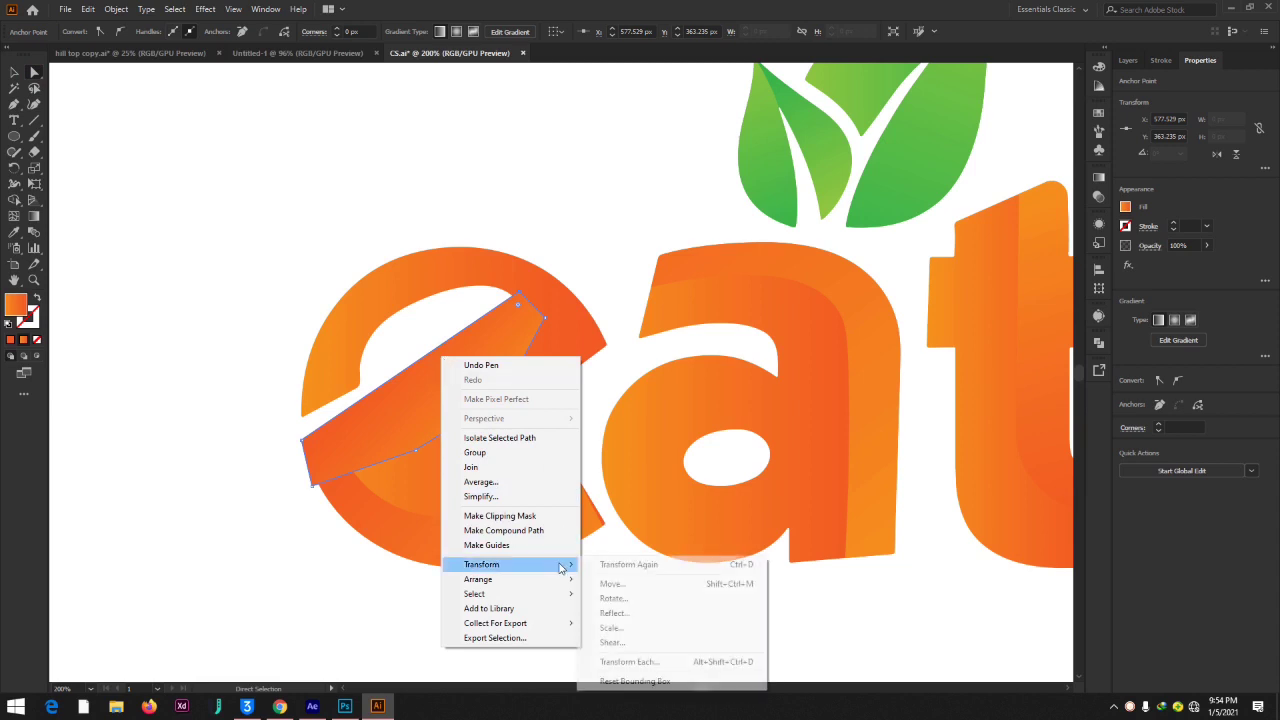
mouse_move(560, 580)
click(622, 622)
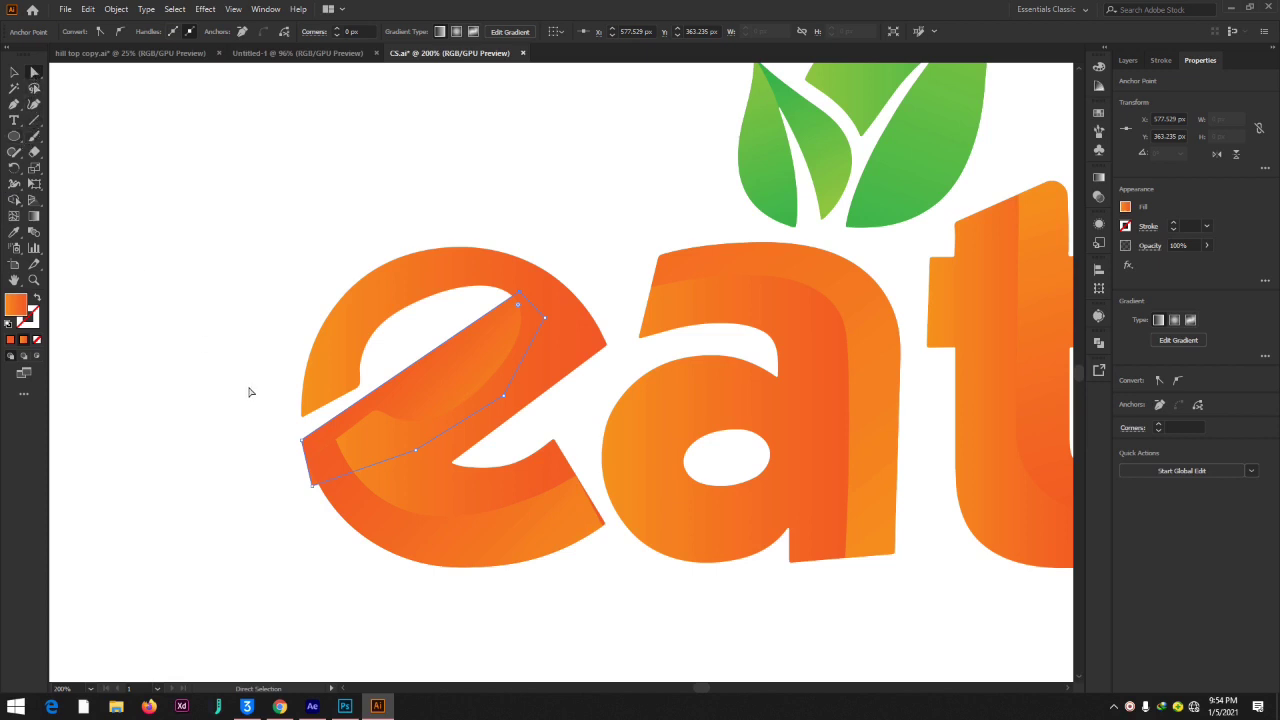
drag(311, 486, 323, 472)
click(306, 143)
- Recolor the new shape's gradient from mid gray at the first stop to near-white at the last stop
click(451, 363)
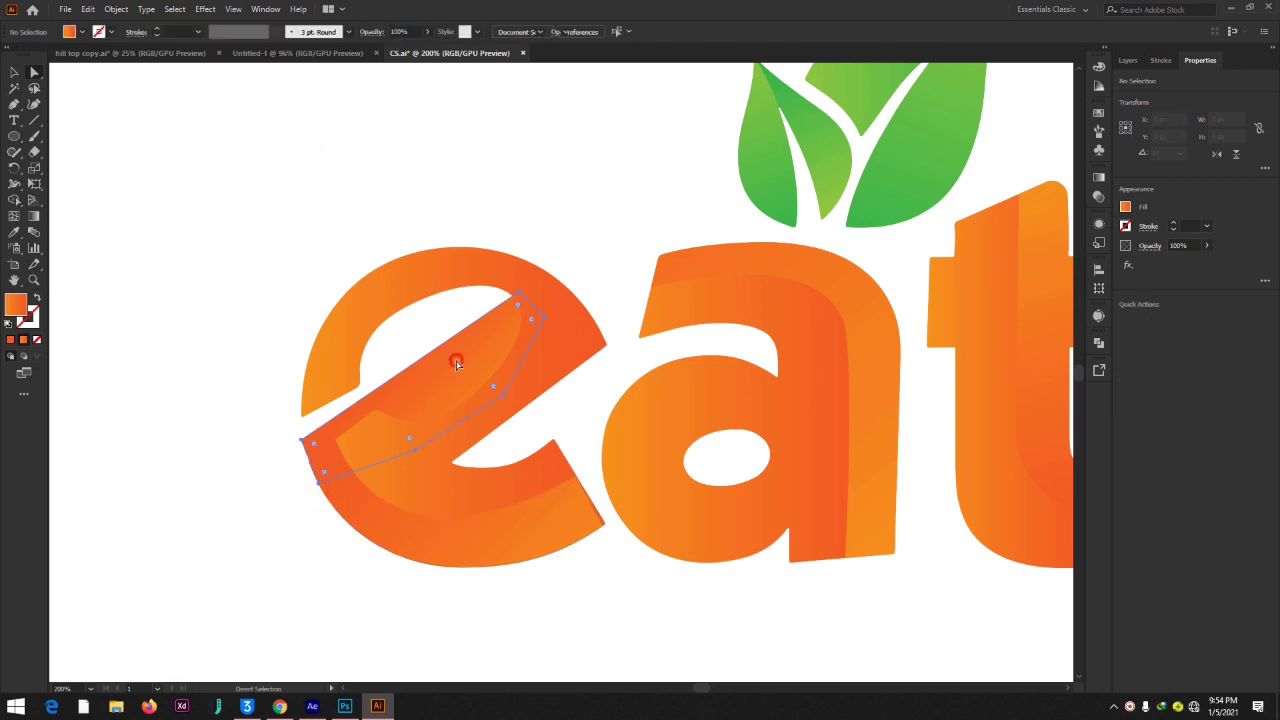
click(1099, 177)
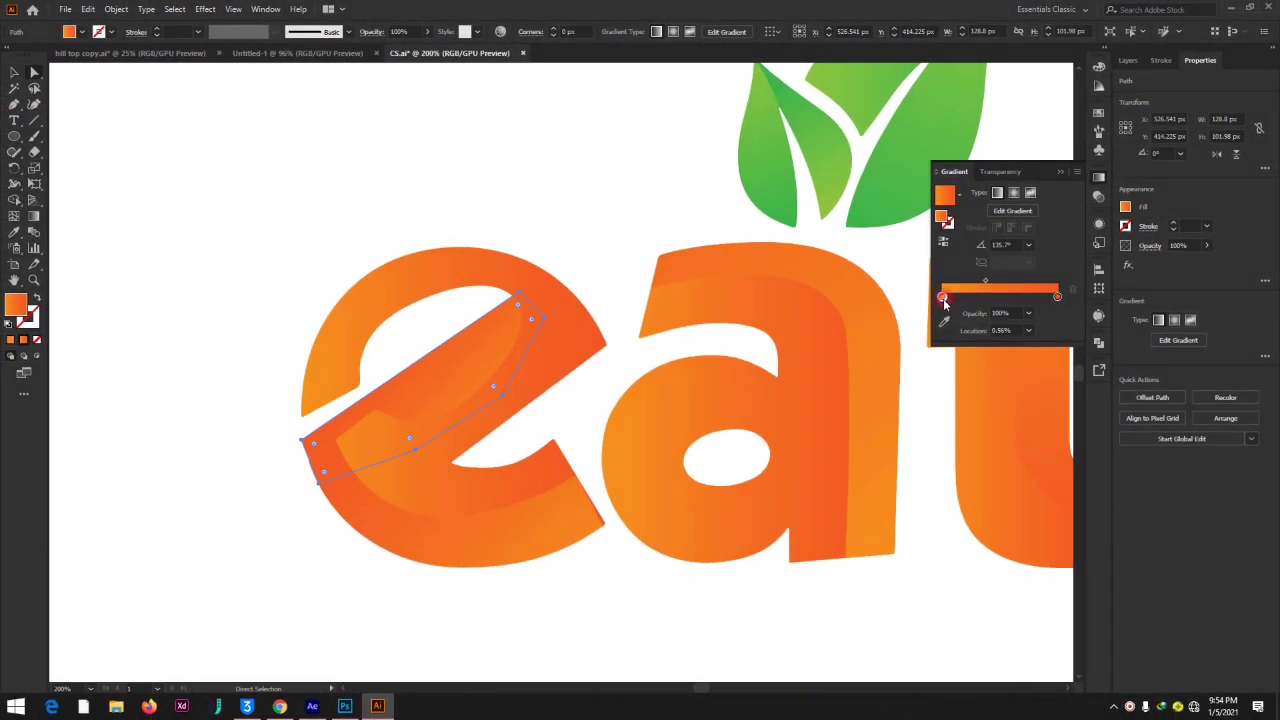
double_click(942, 297)
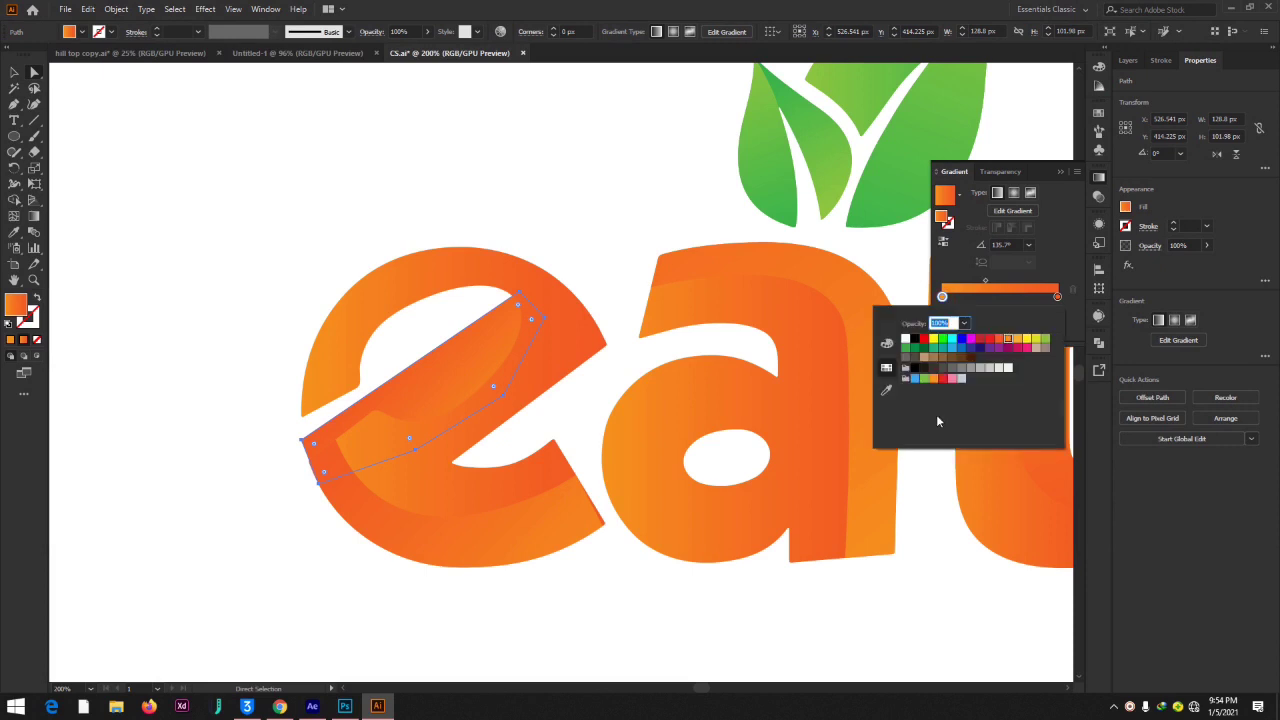
click(971, 368)
double_click(1058, 297)
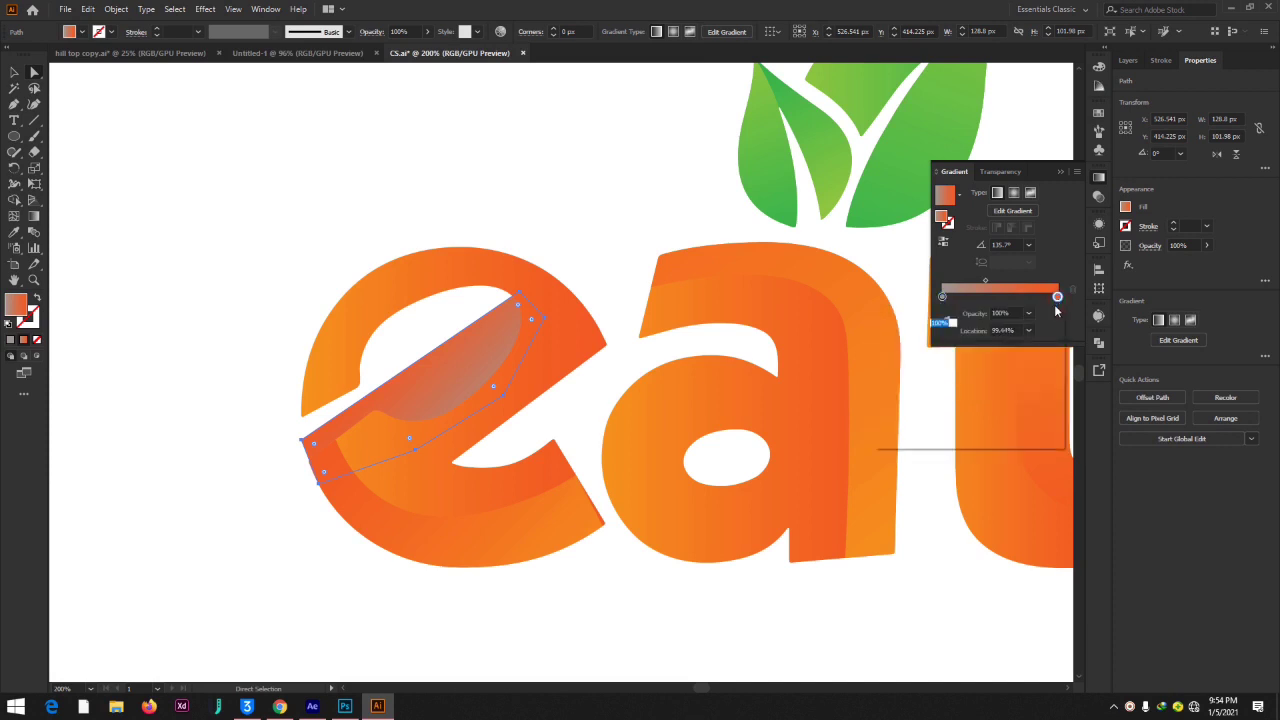
click(1007, 368)
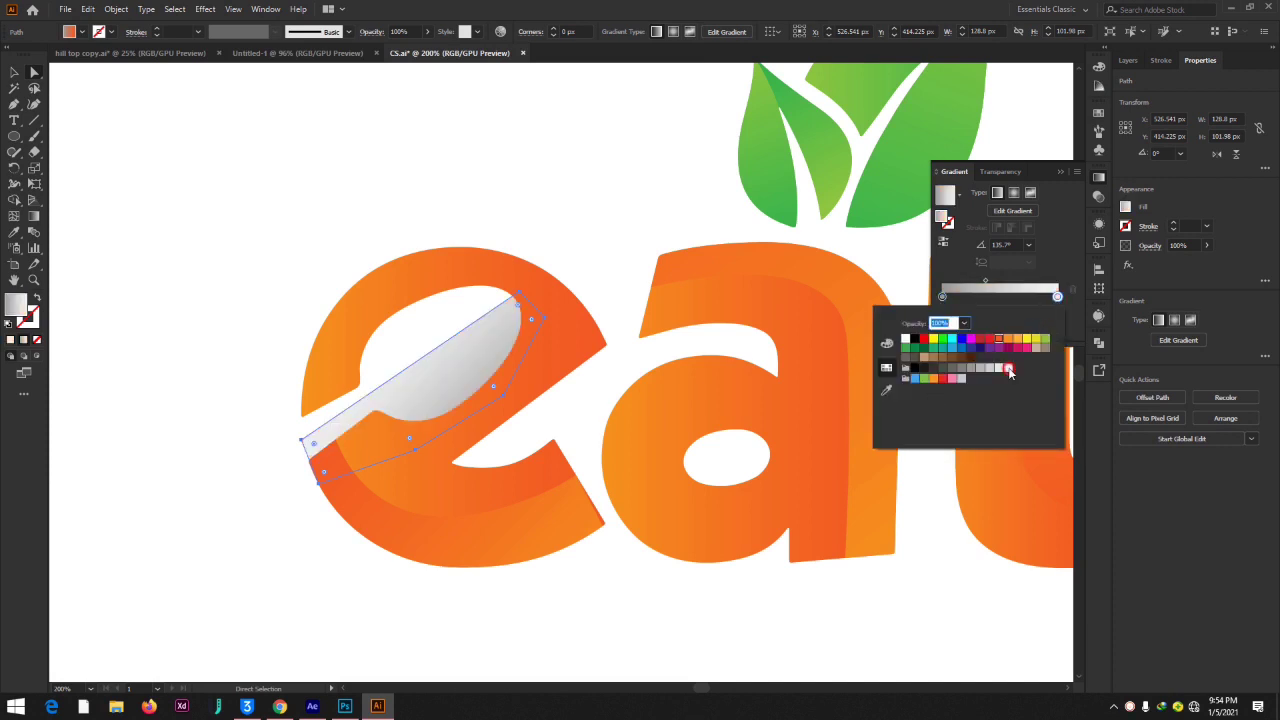
- Set the opacity of the gradient's near-white stop to 0% and close the gradient settings
click(964, 323)
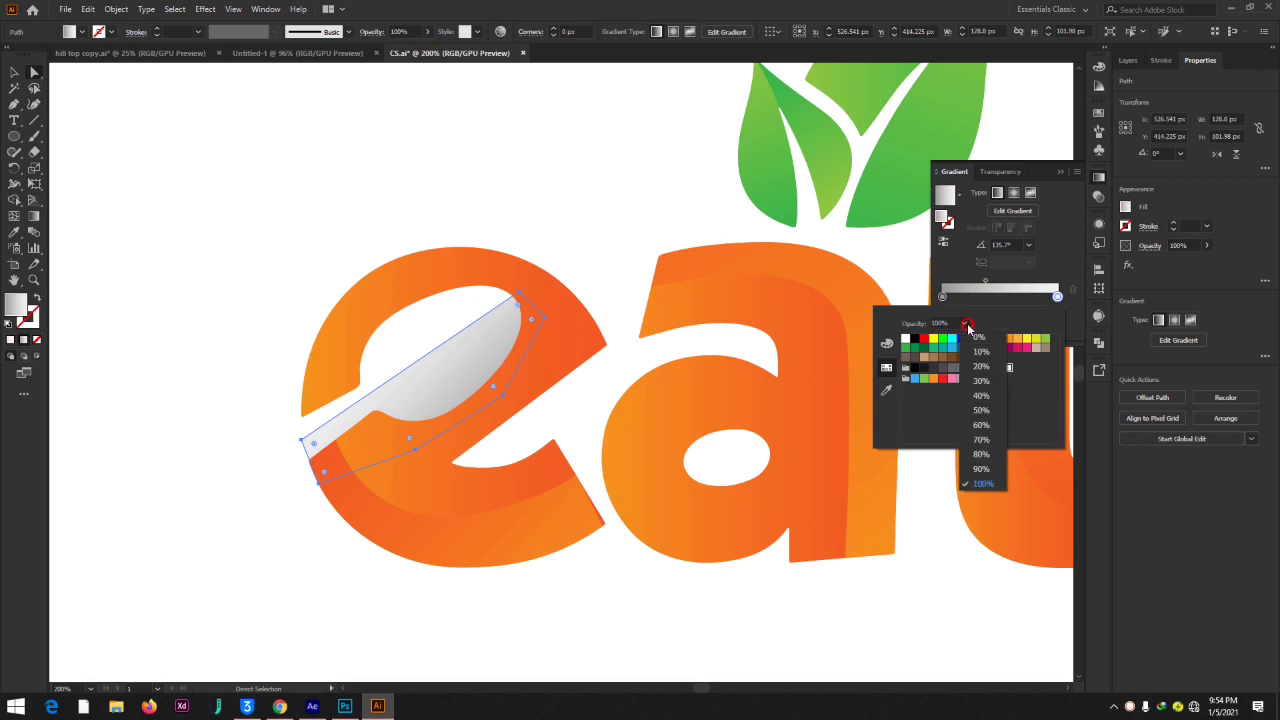
click(979, 338)
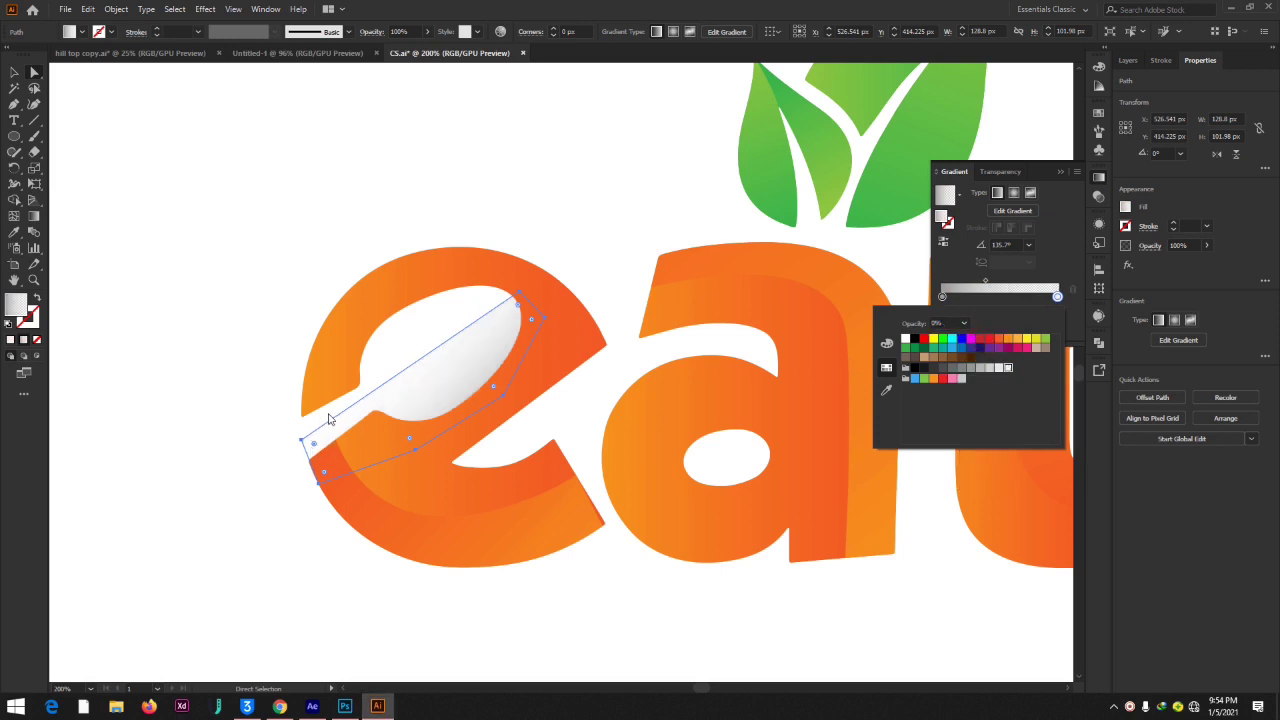
click(1055, 229)
click(1061, 172)
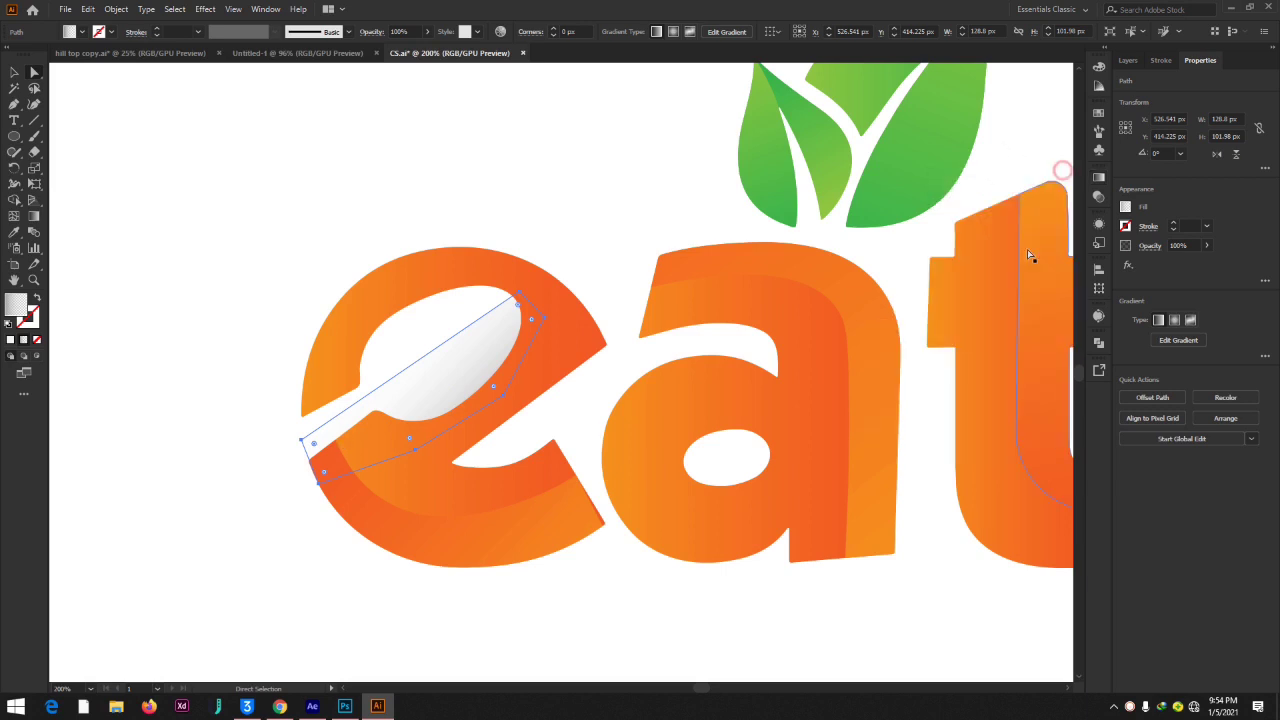
- Redirect the shadow shape's gradient lengthwise, from gray beyond its upper-right end to transparent beyond its lower-left end
key(v)
key(ctrl+equal)
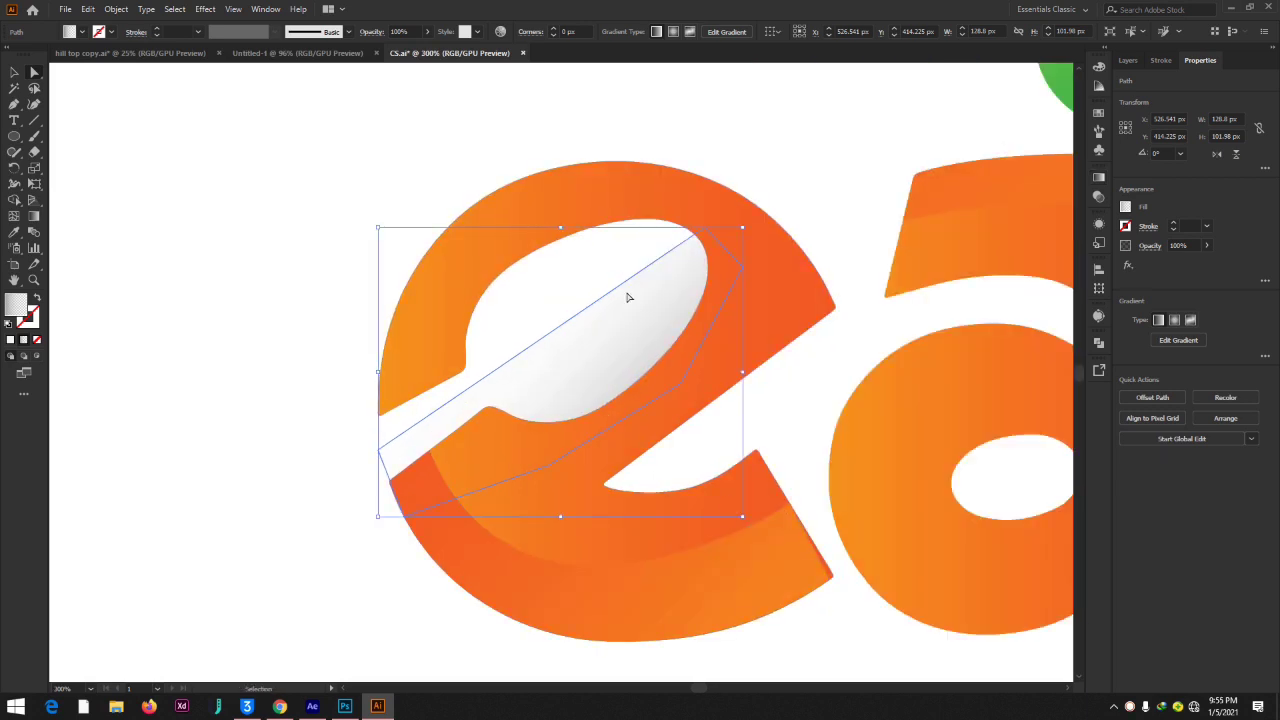
key(a)
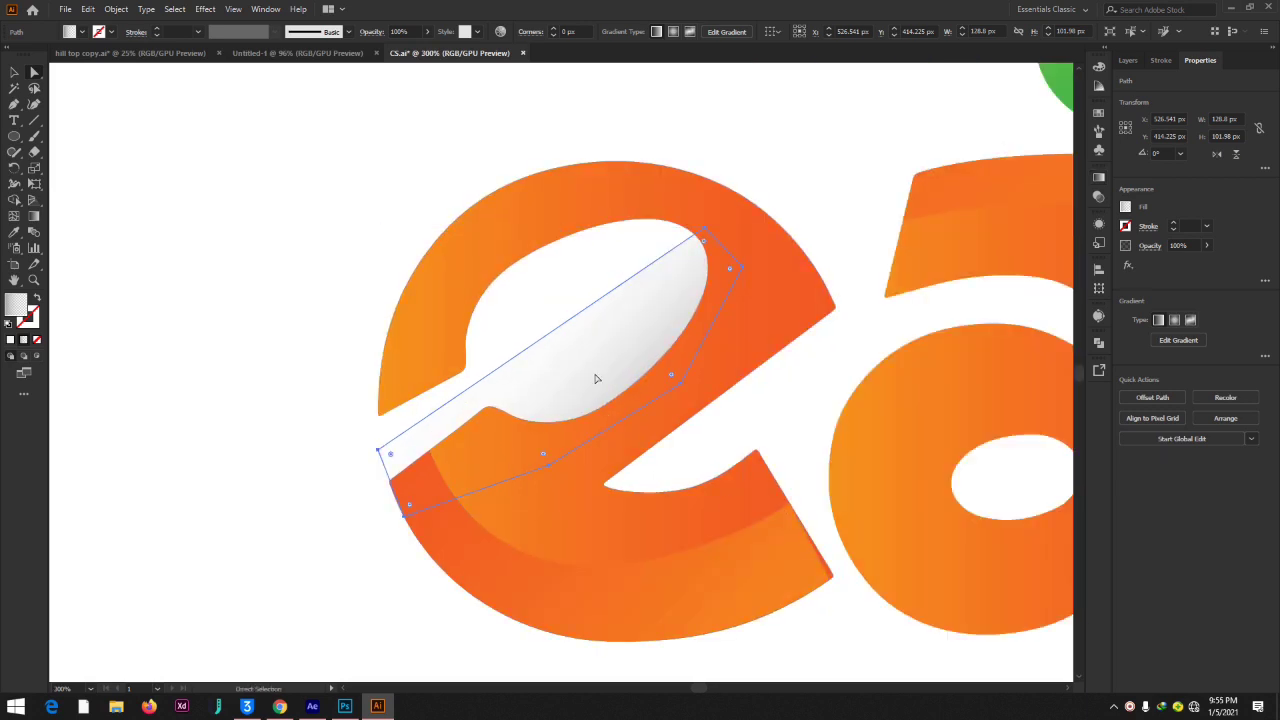
click(33, 217)
mouse_move(451, 455)
mouse_down()
mouse_move(748, 271)
mouse_move(300, 509)
mouse_up()
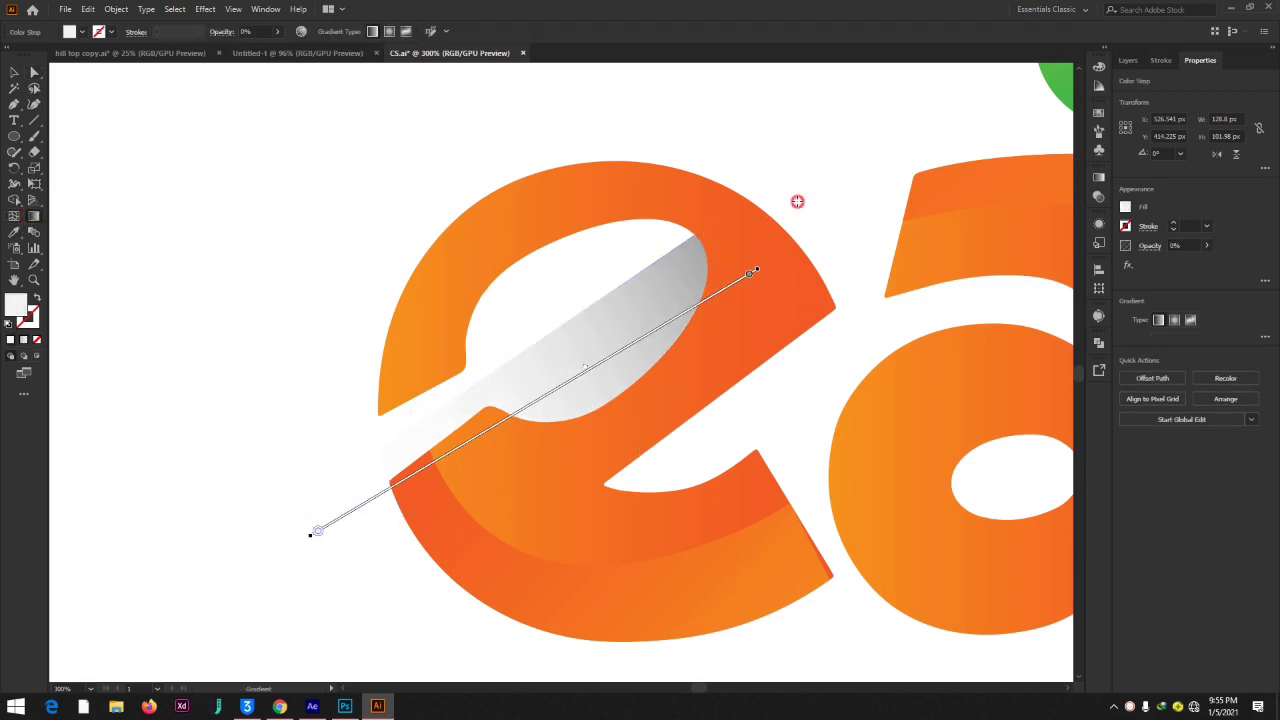
mouse_move(797, 200)
mouse_down()
mouse_move(370, 494)
mouse_move(355, 526)
mouse_up()
click(557, 363)
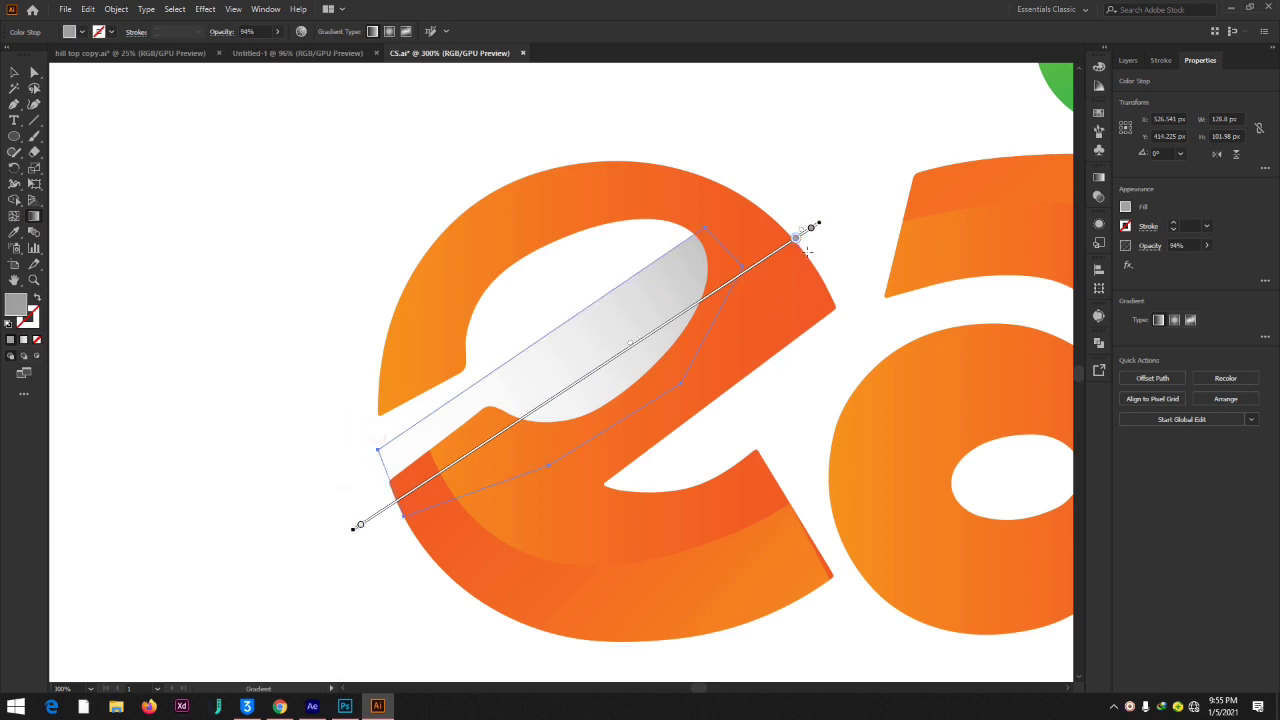
- Bend the shadow shape's upper edge into a gentle S-curve with the Curvature tool and deselect it
click(35, 105)
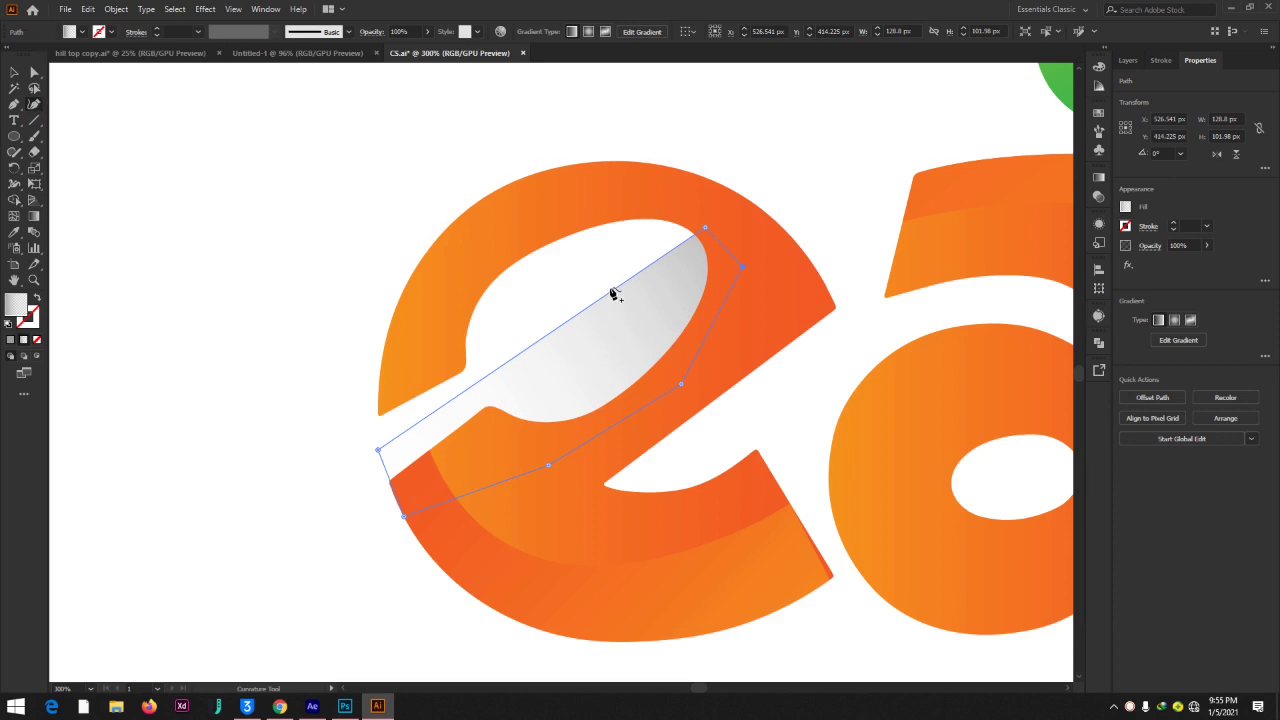
drag(611, 290, 623, 316)
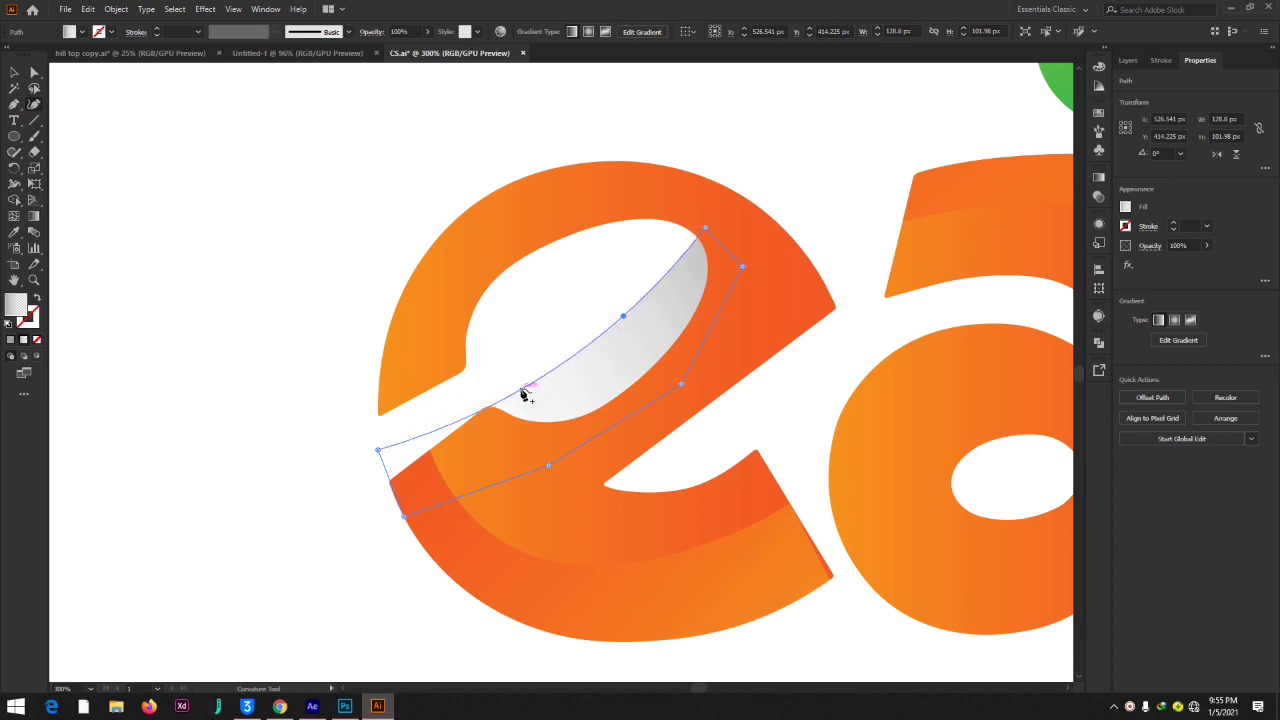
drag(526, 394, 513, 368)
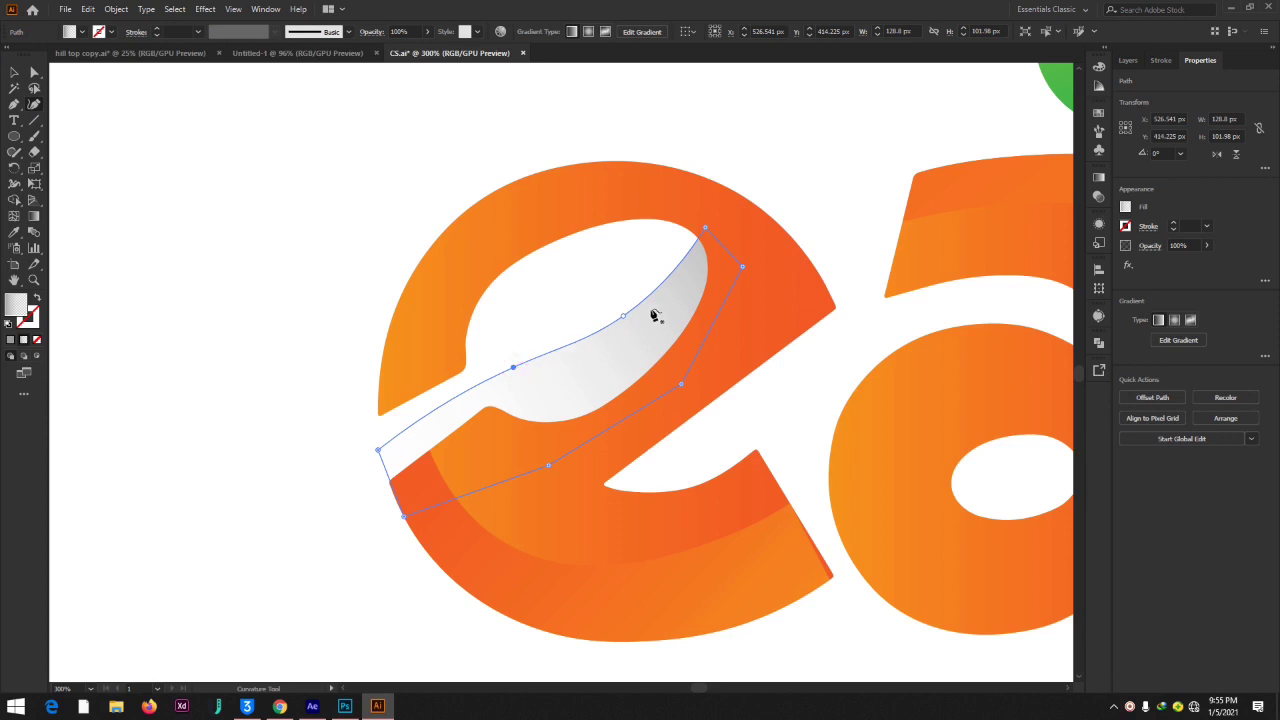
mouse_move(629, 320)
mouse_down()
mouse_move(628, 334)
mouse_move(619, 319)
mouse_up()
click(30, 71)
click(188, 134)
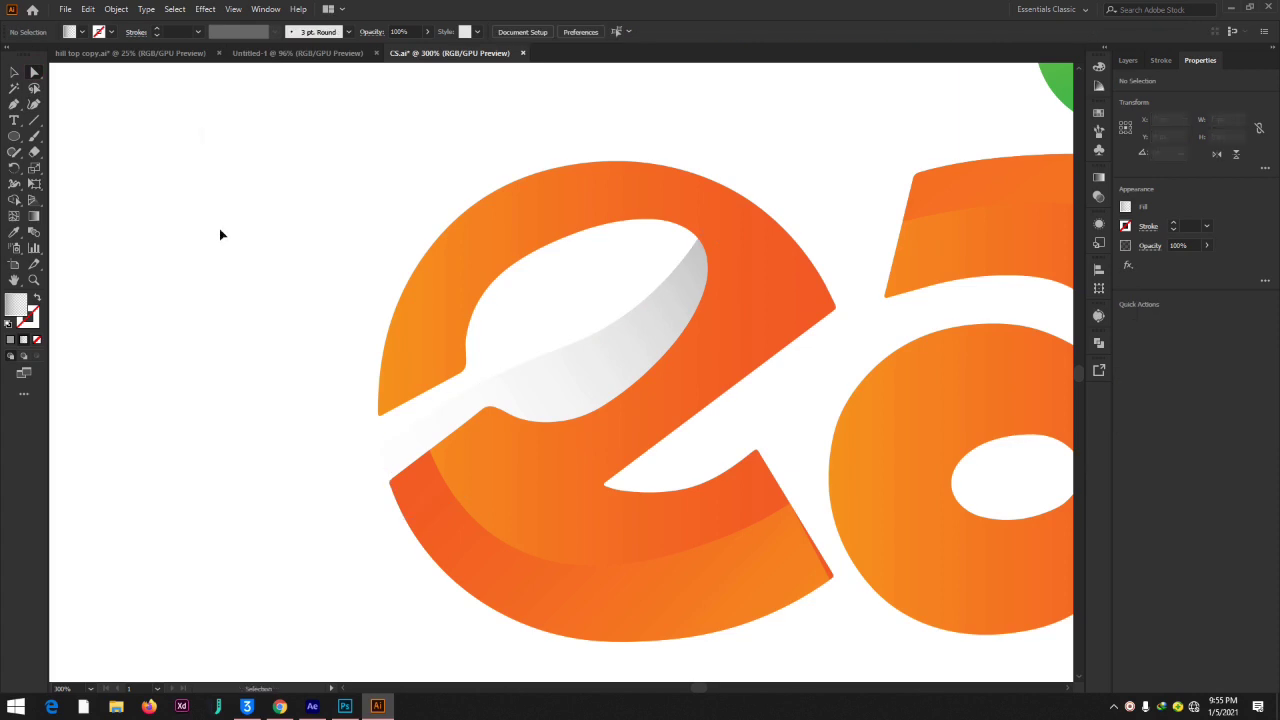
- Redraw the shadow shape's gradient from just beyond its upper-right end to well past its lower-left end and deselect it
key(ctrl+0)
key(ctrl+minus)
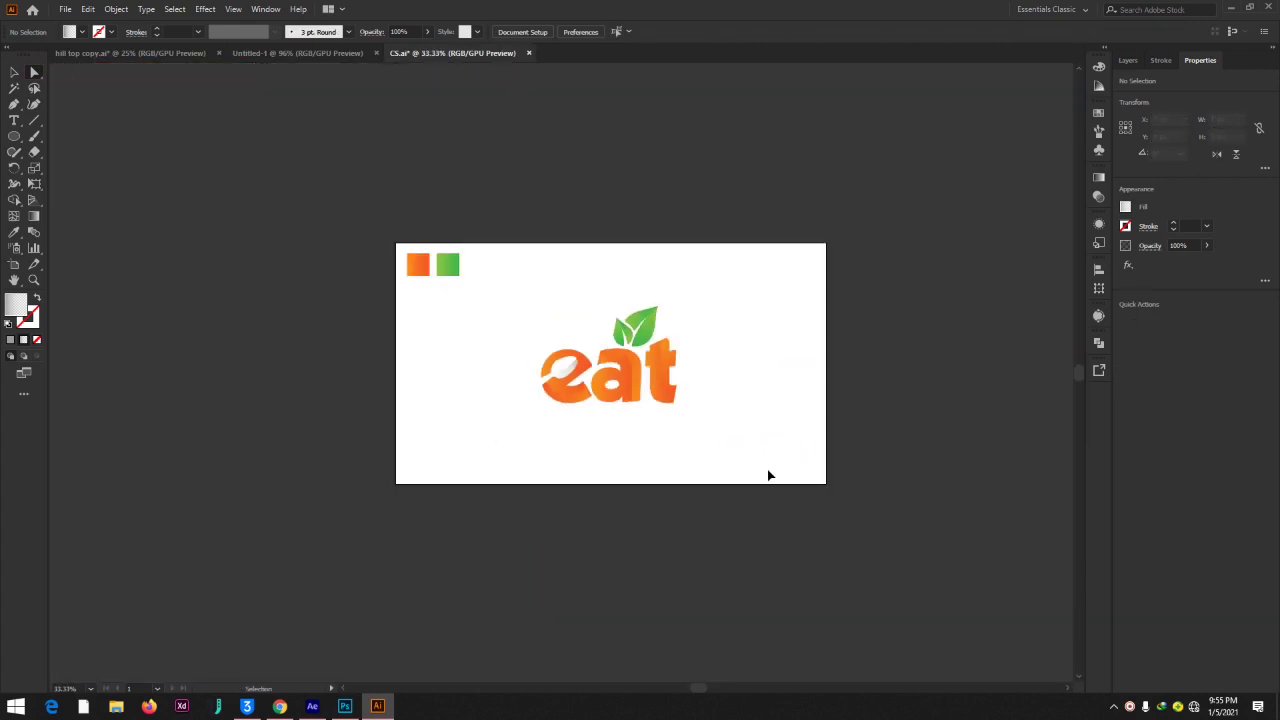
key(a)
click(565, 371)
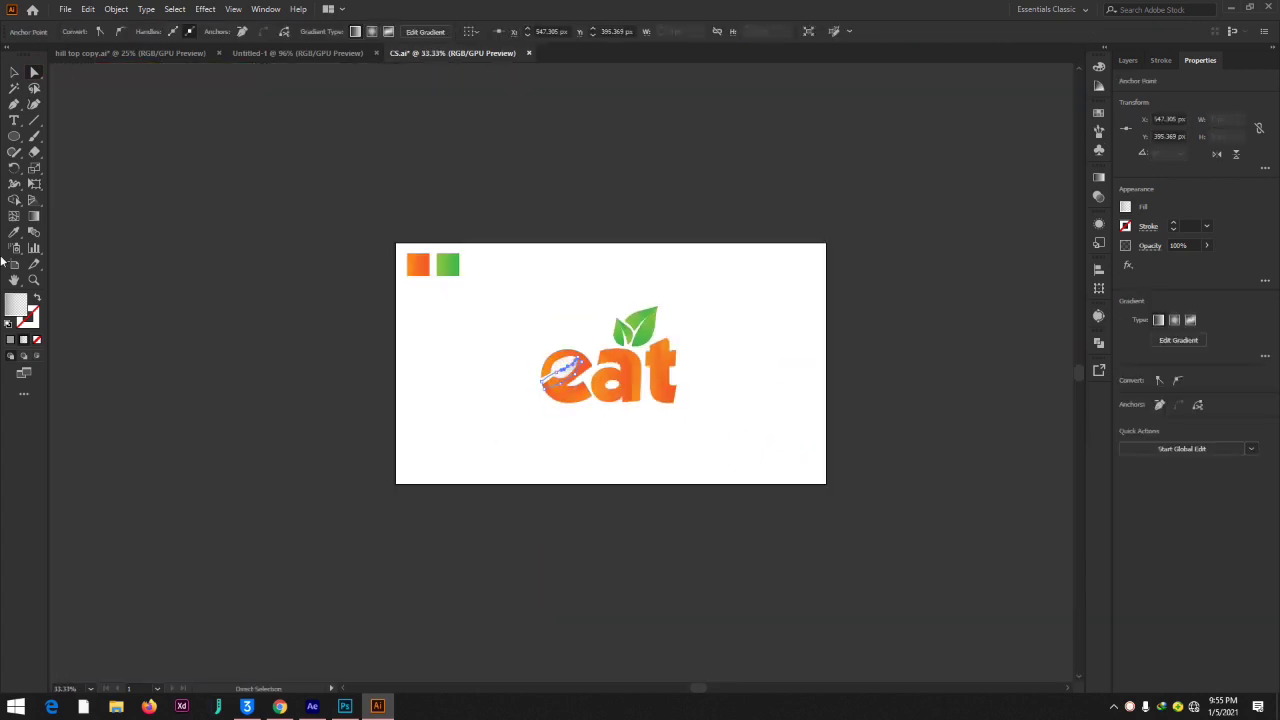
click(33, 217)
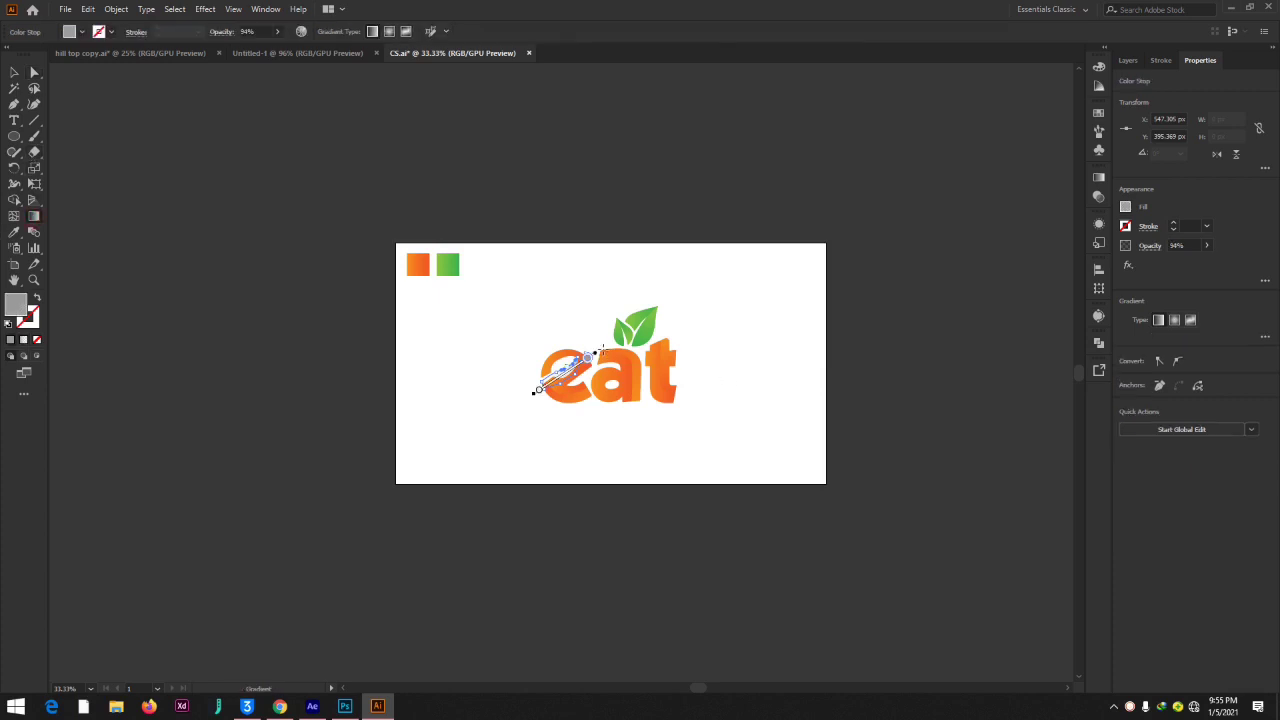
drag(602, 349, 510, 403)
click(34, 72)
click(1023, 271)
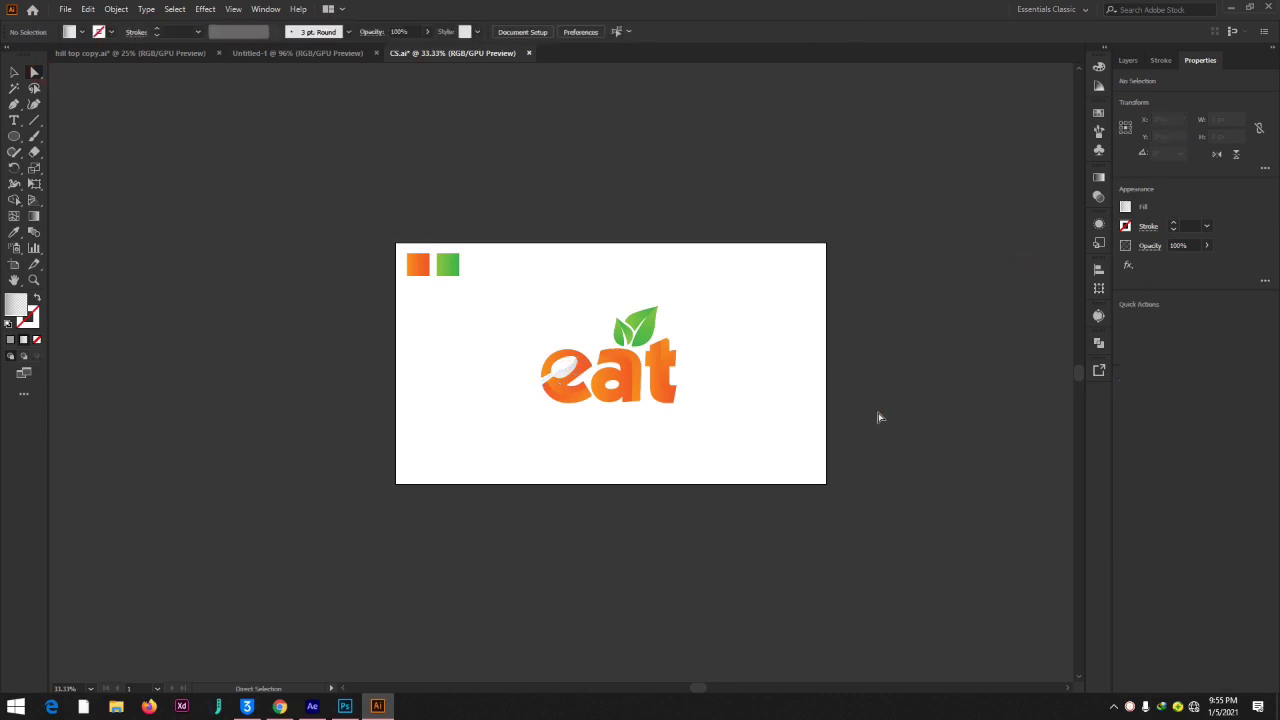
- Examine the shadow shape's outline and gradient inside the e's counter, and the outlines of the complete logo
key(ctrl+plus)
key(ctrl+plus)
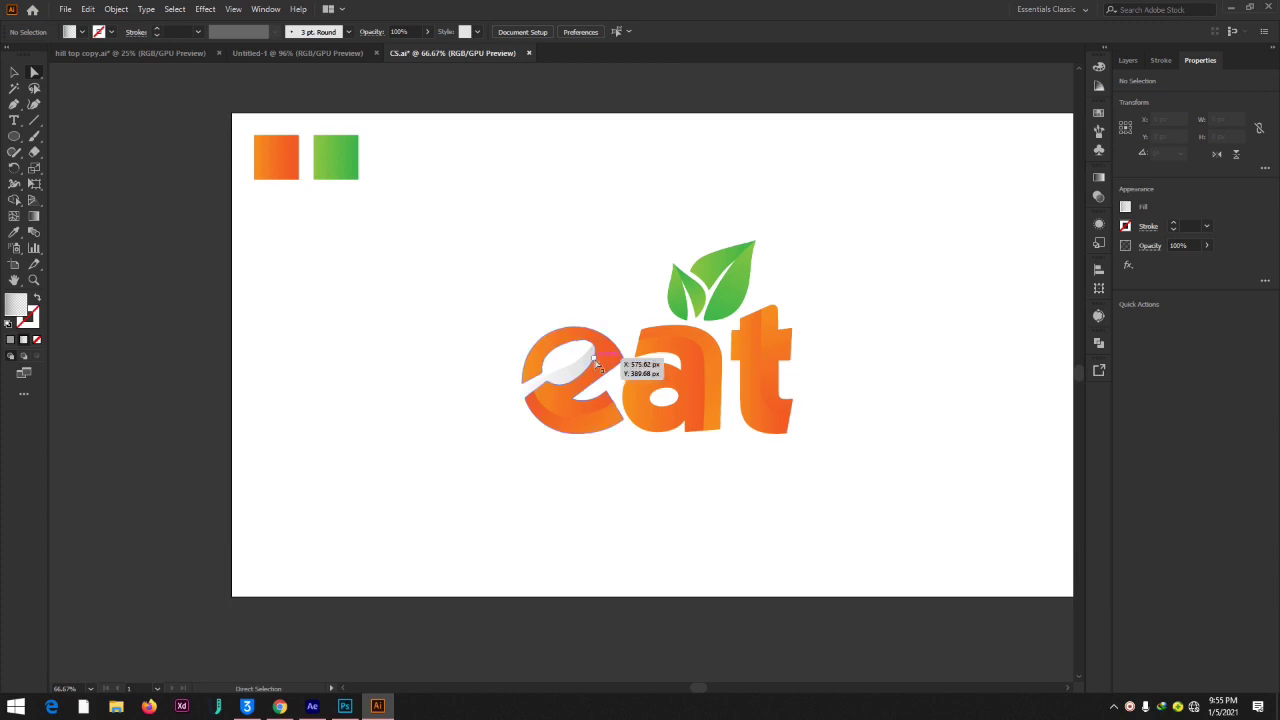
click(518, 400)
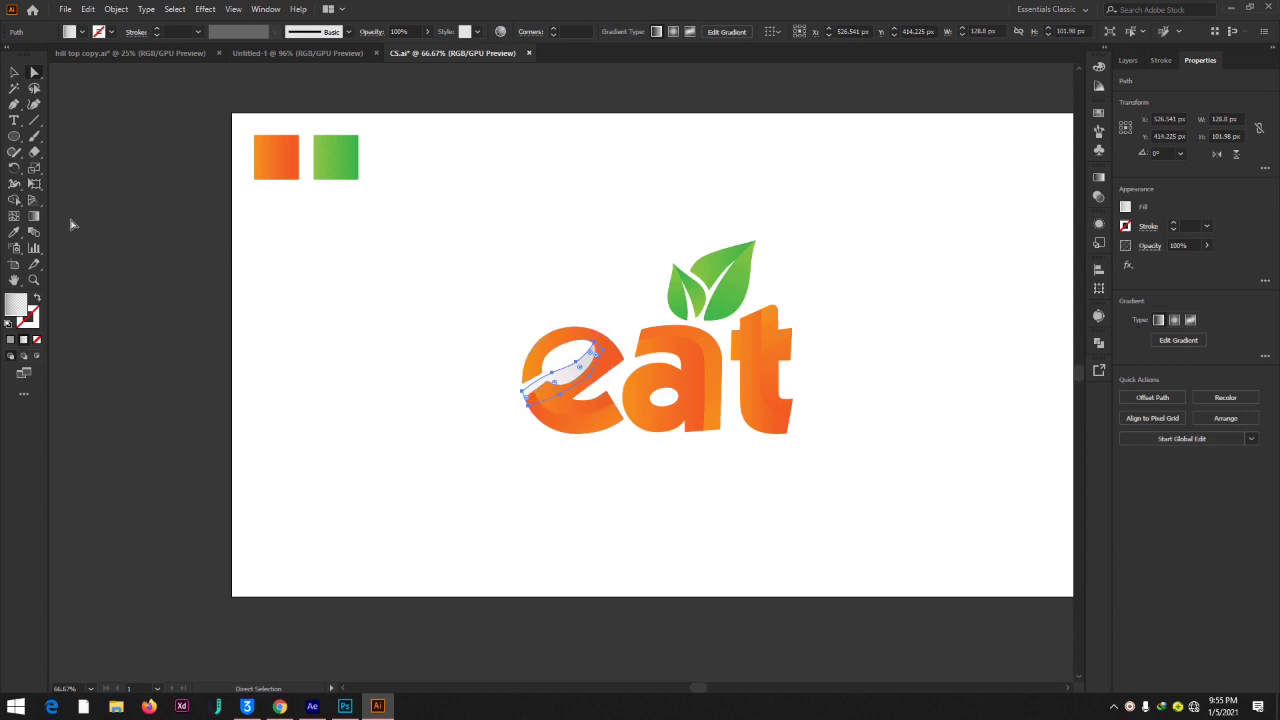
click(403, 427)
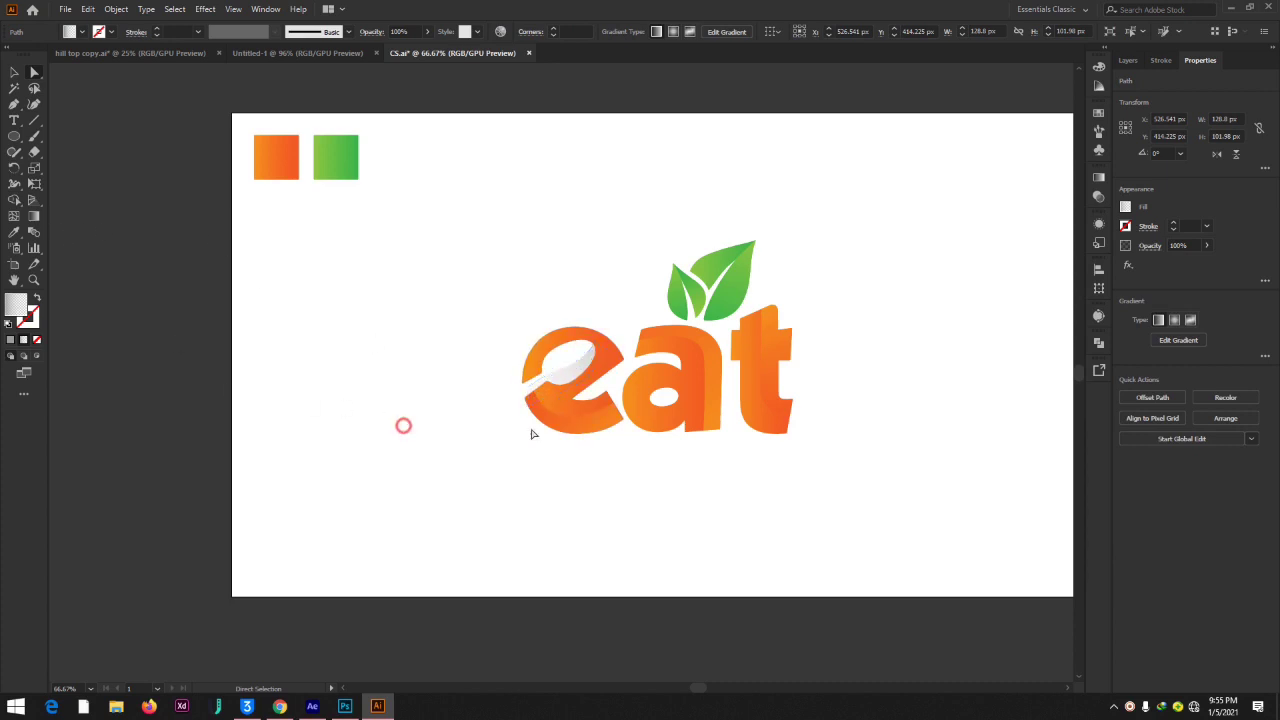
click(571, 370)
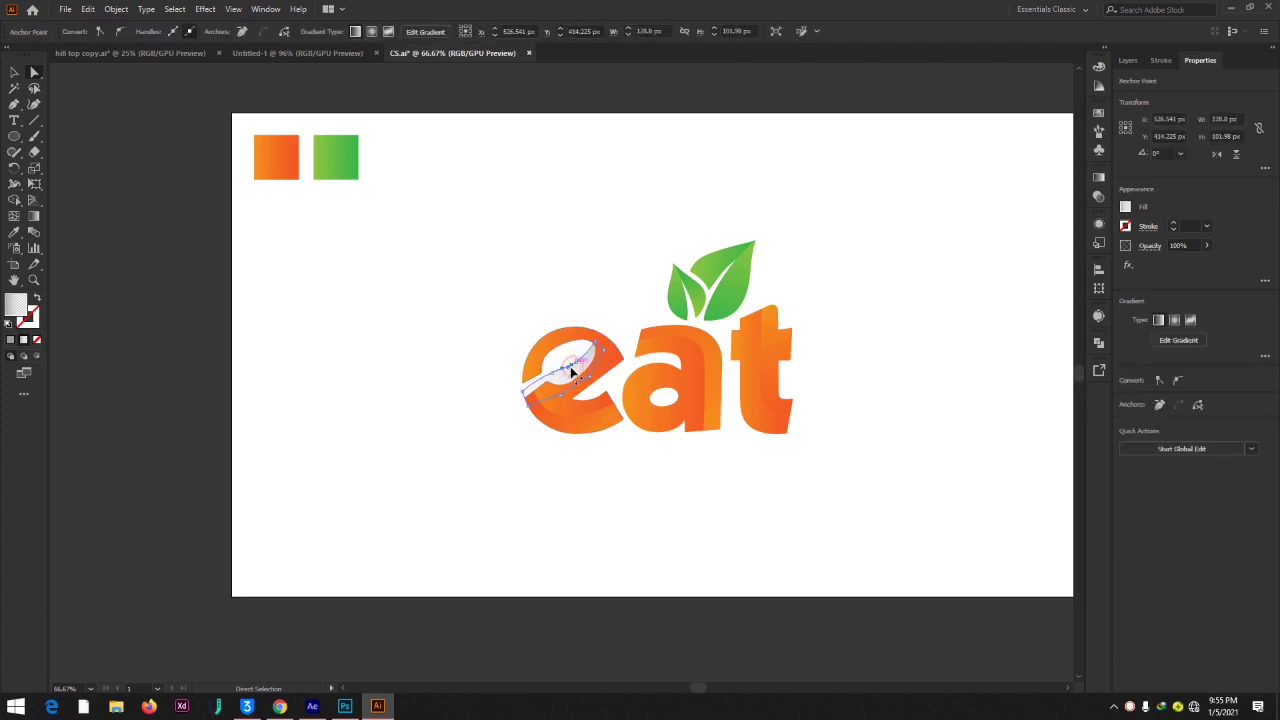
click(33, 217)
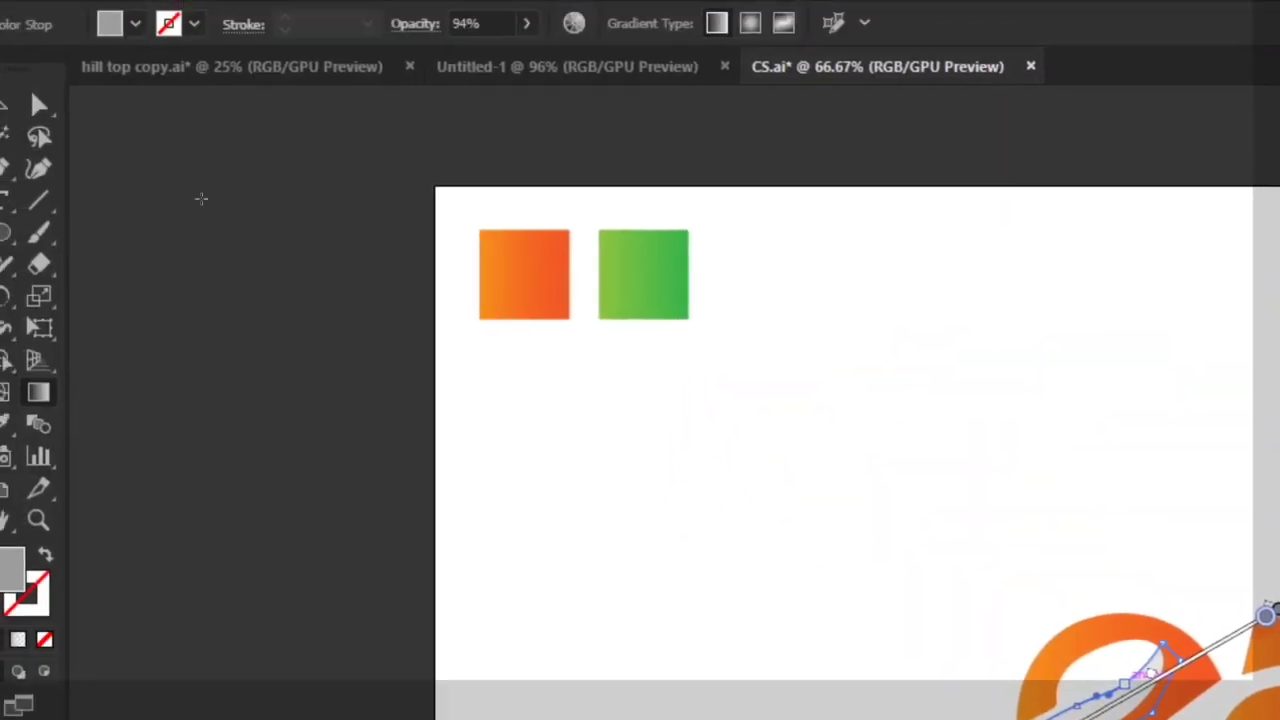
key(a)
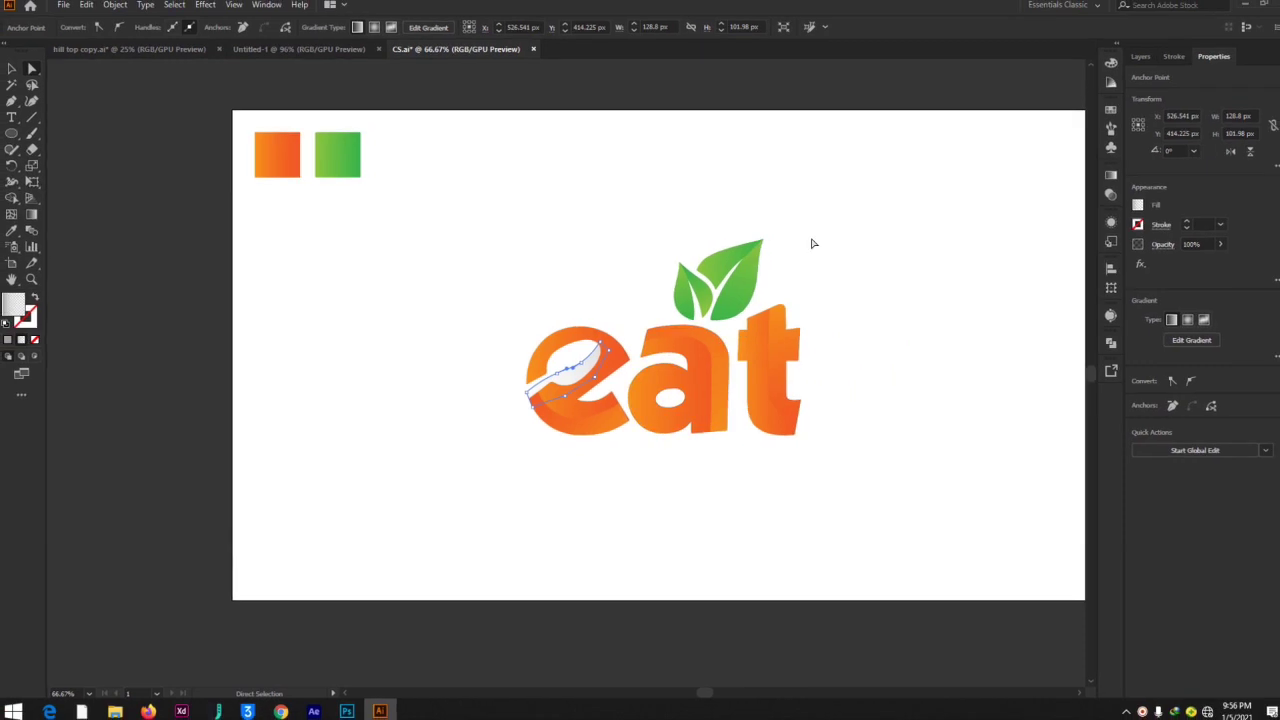
click(912, 224)
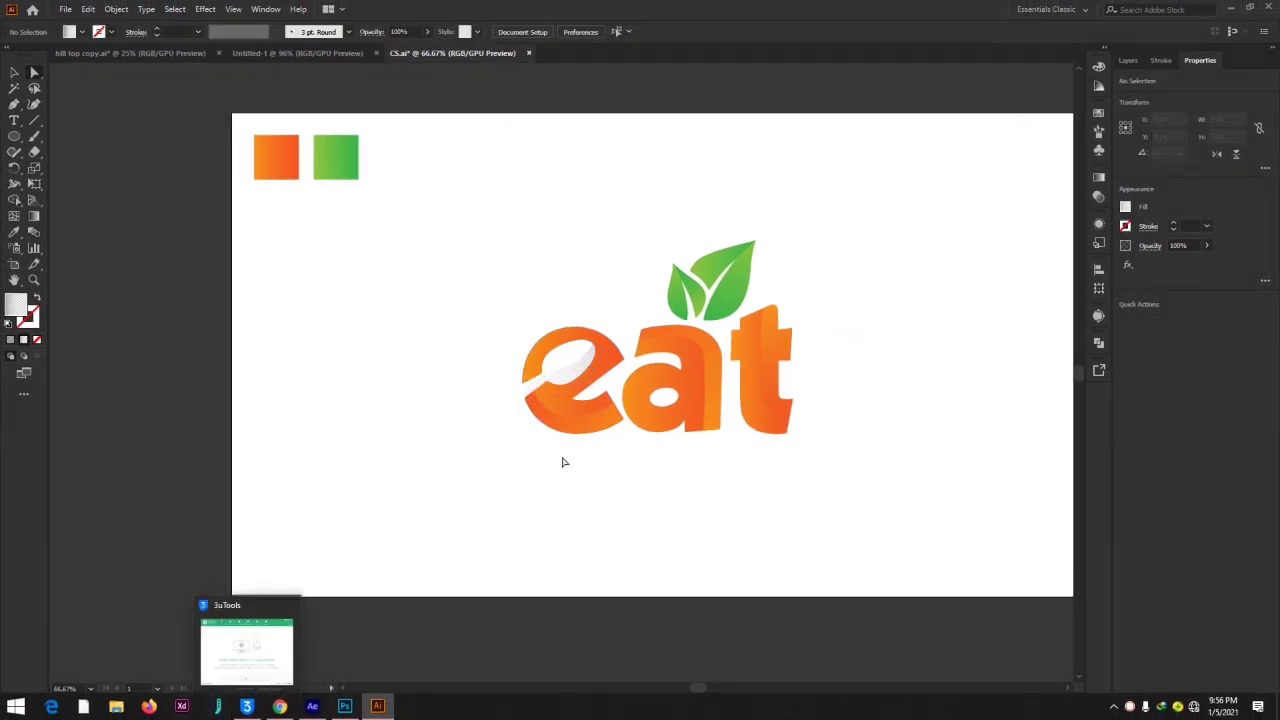
drag(427, 198, 876, 505)
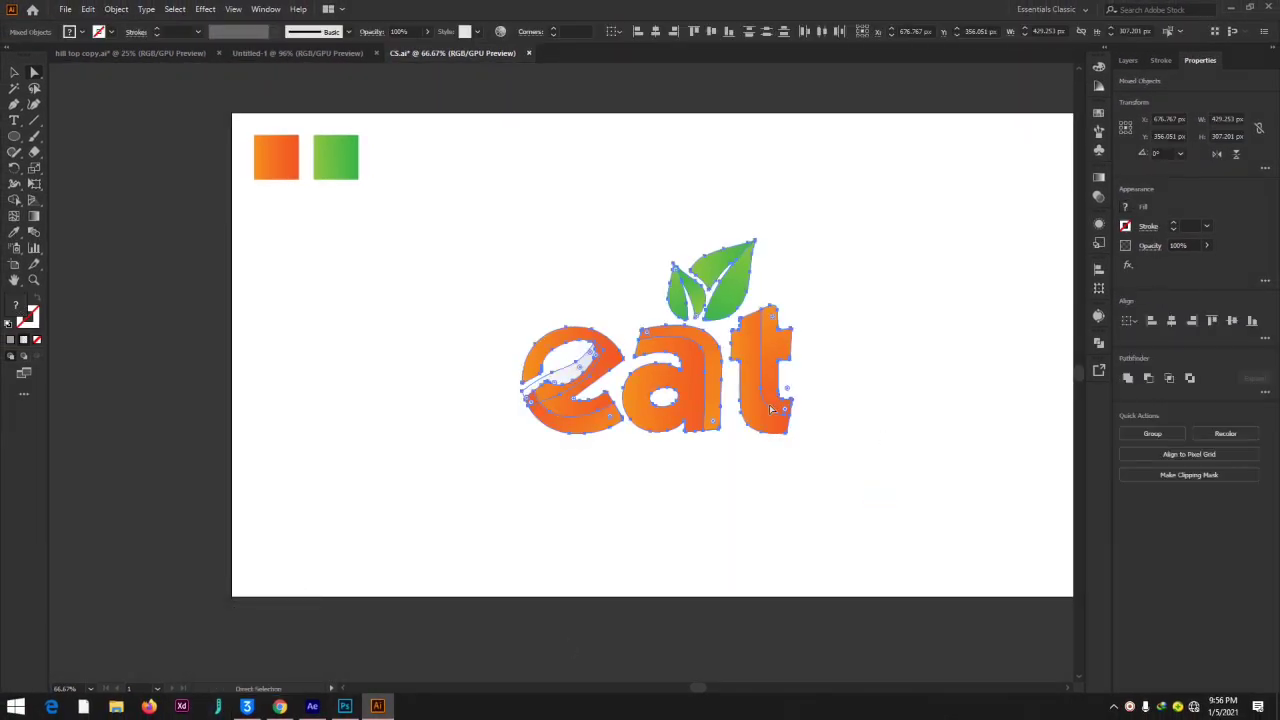
click(943, 302)
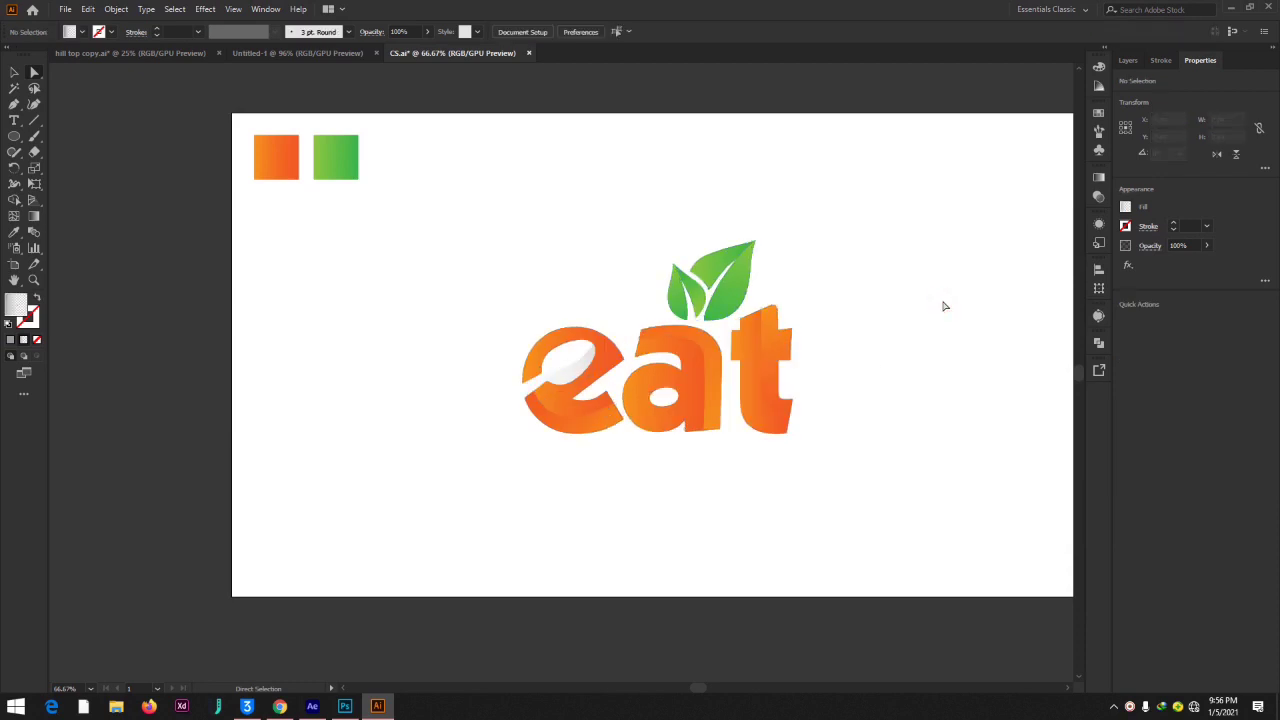